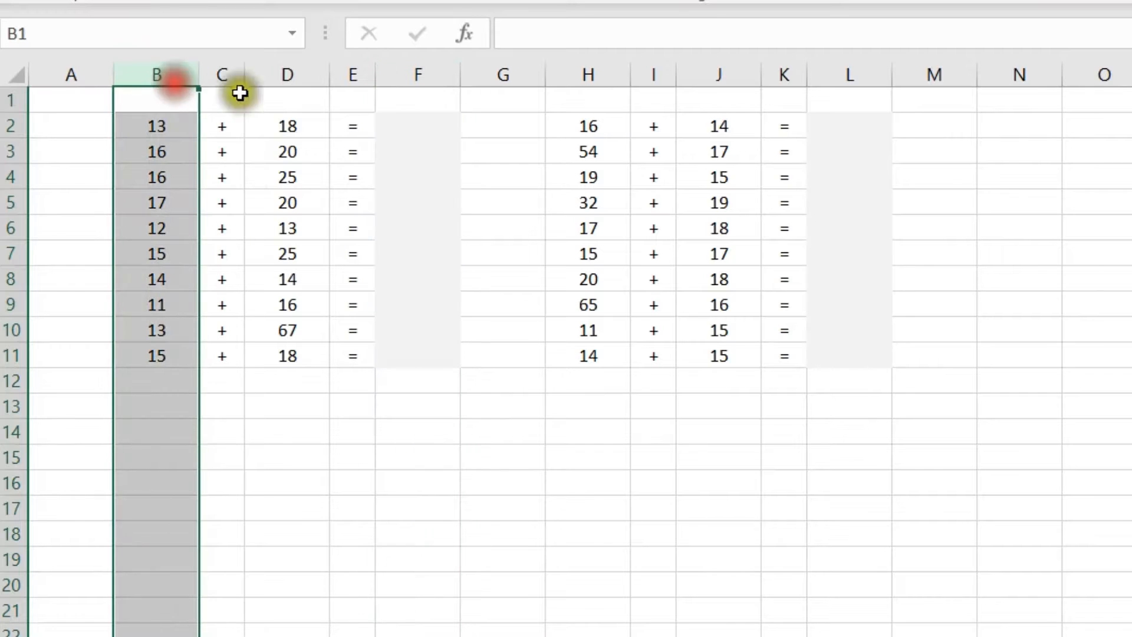
click(282, 79)
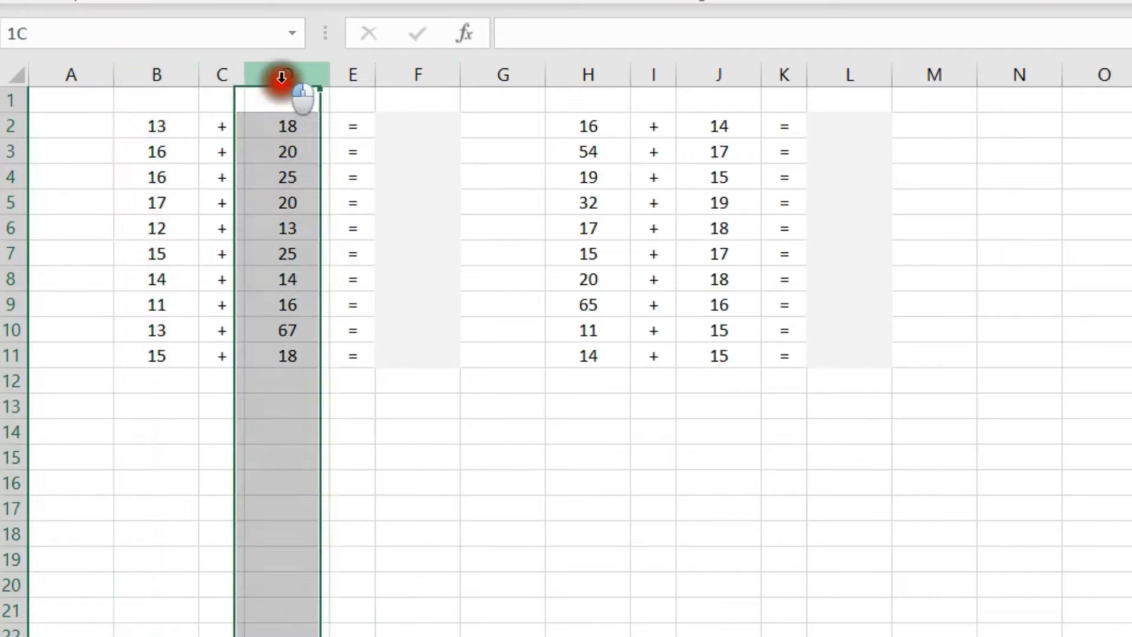
click(837, 75)
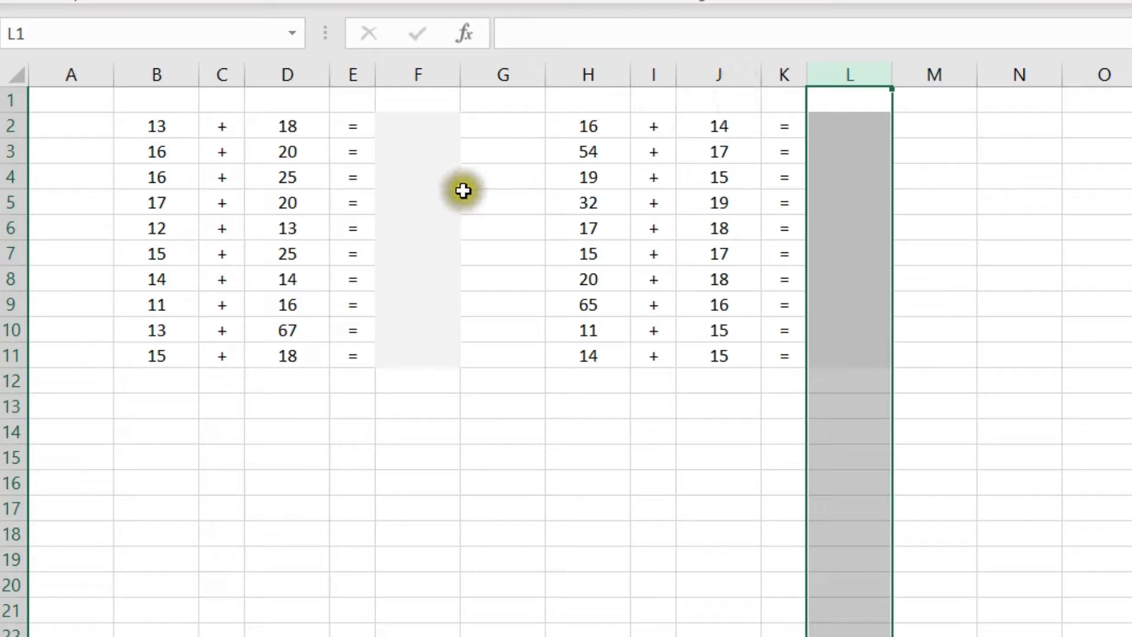
Step: Try adding the numbers directly with =13+18 in F2, and clear the cell again
click(434, 132)
text(=)
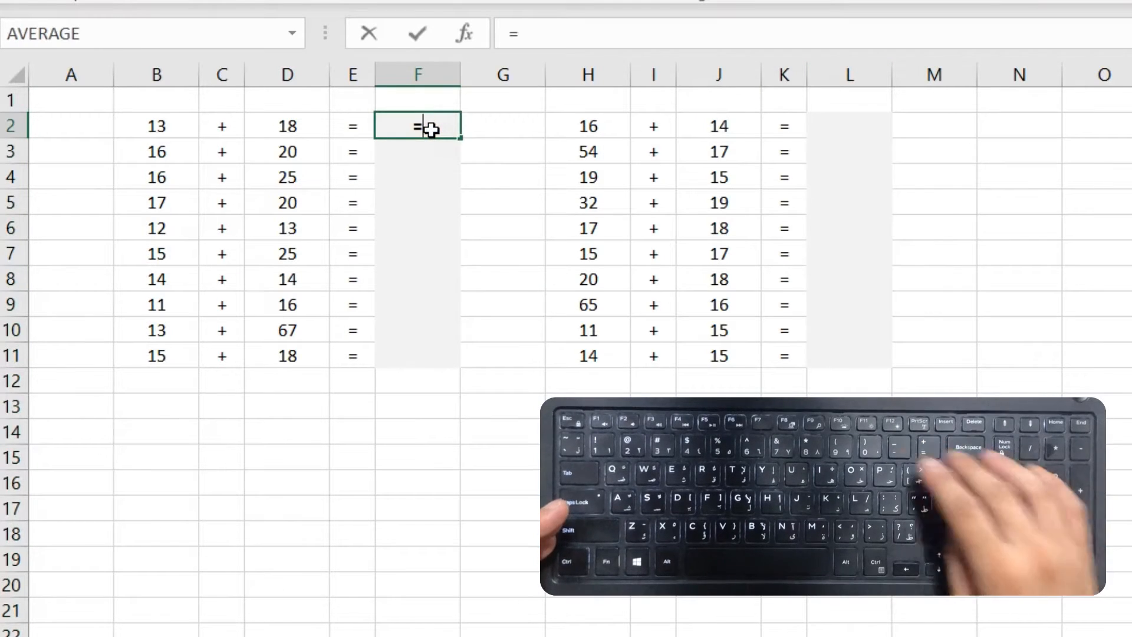
text(13+18)
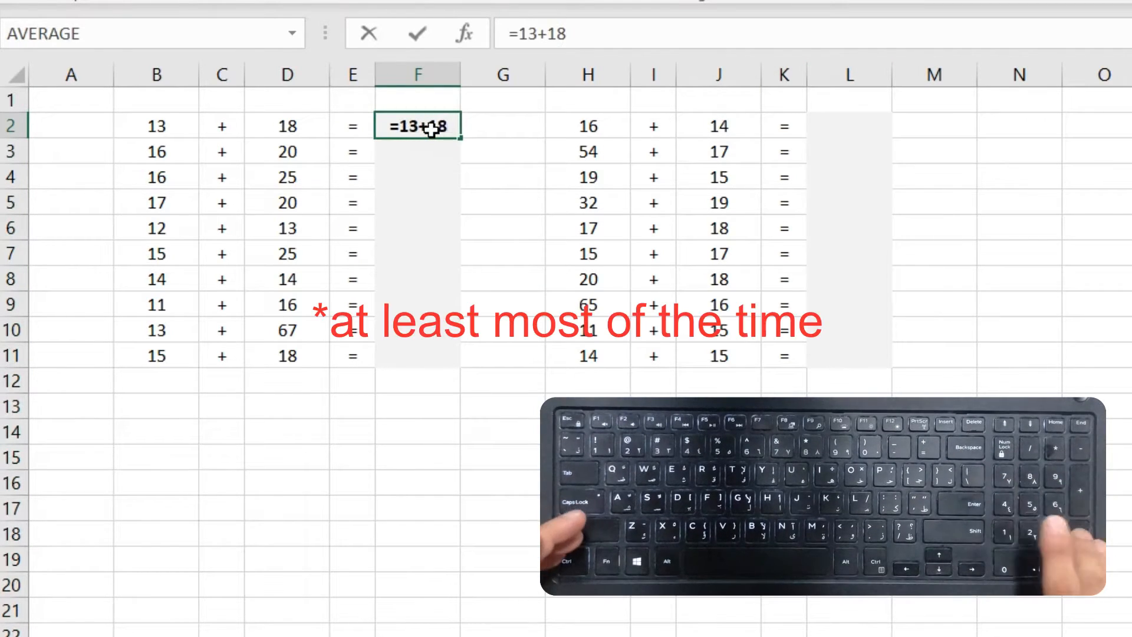
key(Return)
key(Up)
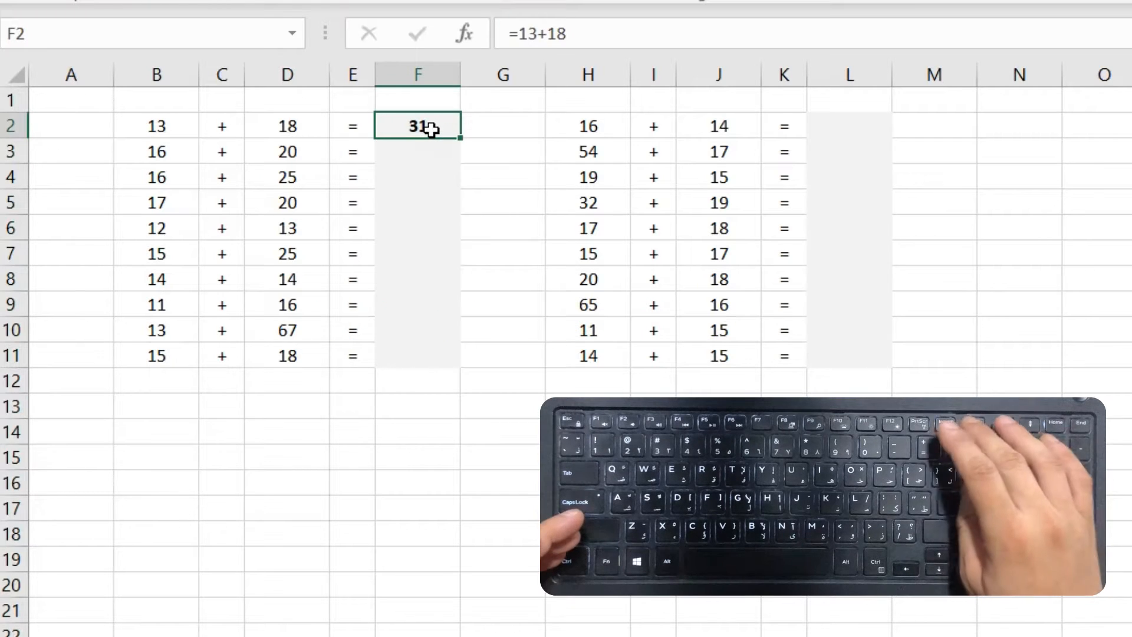
key(Delete)
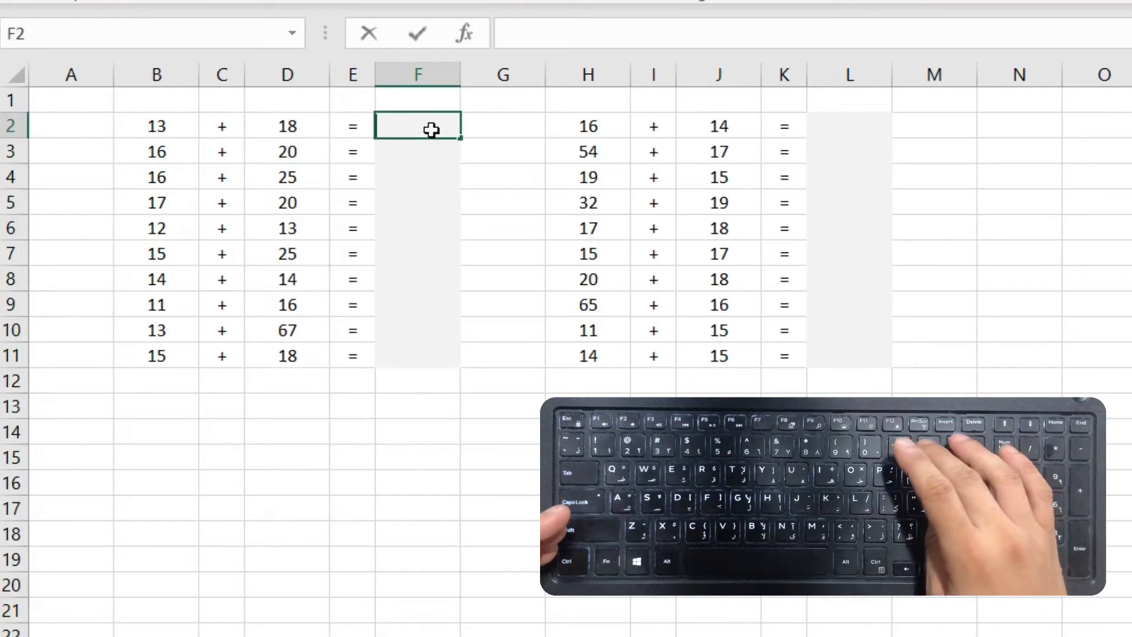
Step: Enter the formula =B2+D2 in F2 to add the first pair of numbers by cell reference
text(=)
key(Left)
key(Left)
key(Left)
key(Left)
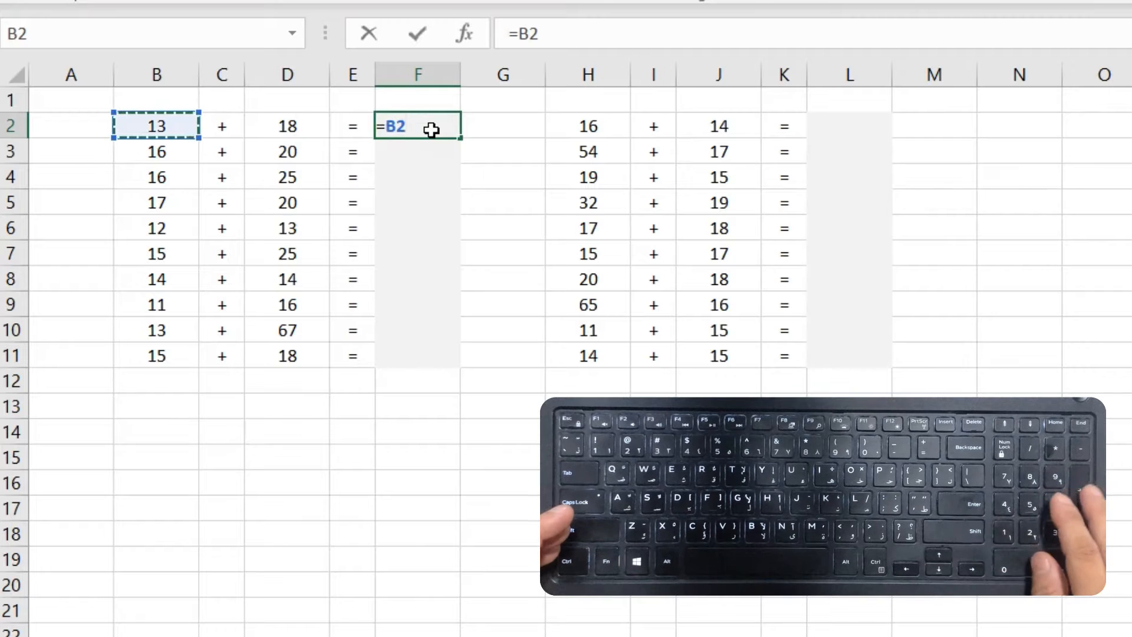
text(+d2)
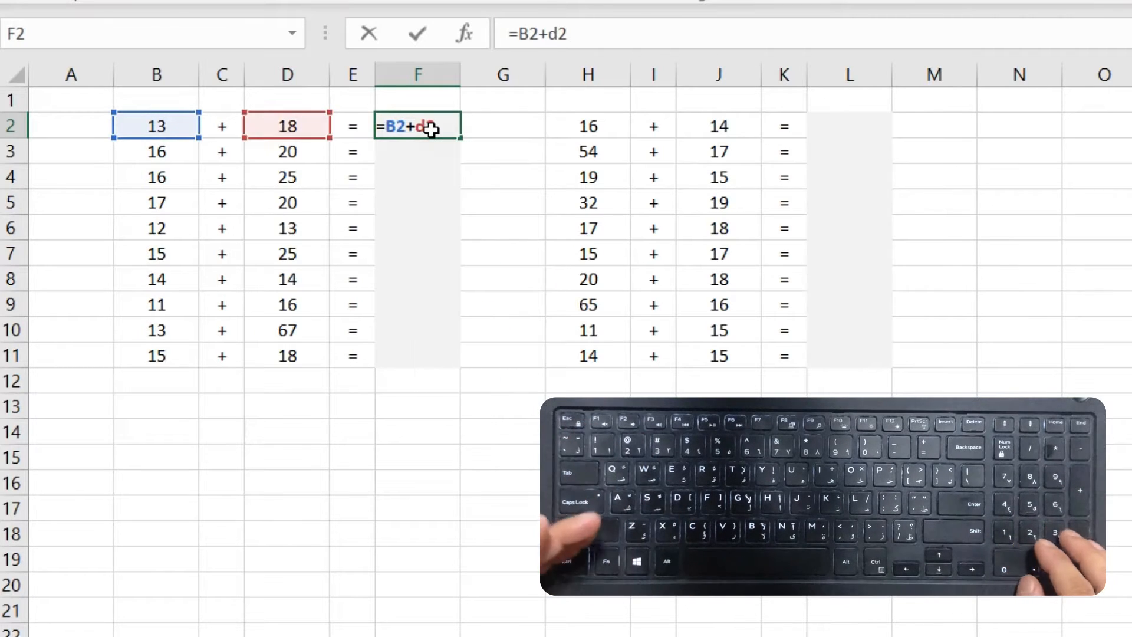
key(Return)
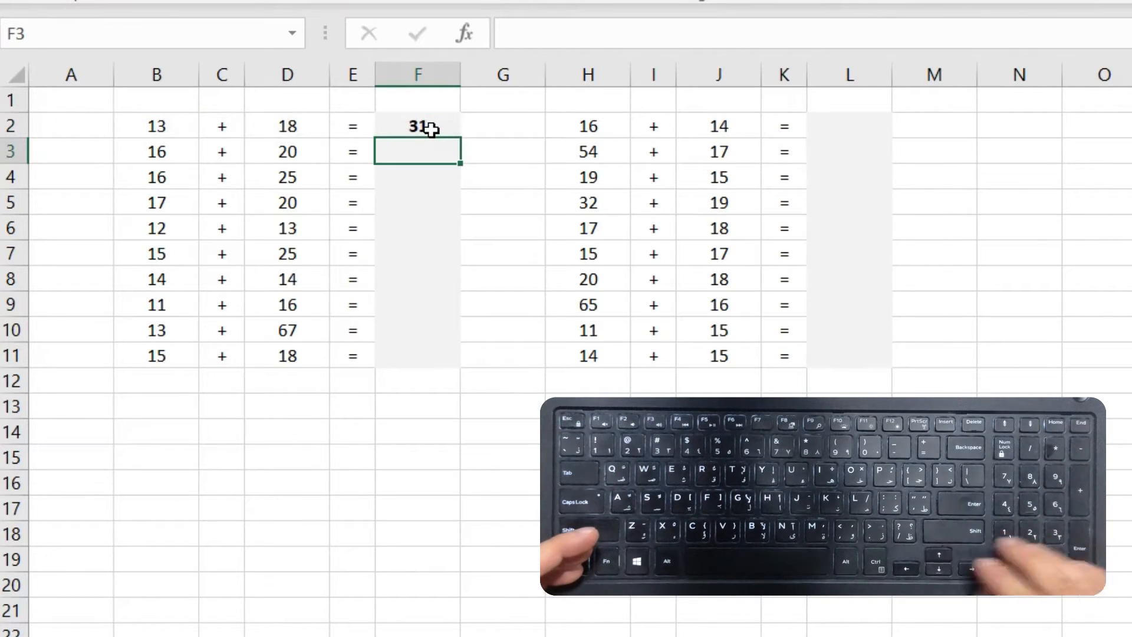
Step: Copy the sum formula from F2 to F3:F11
key(Up)
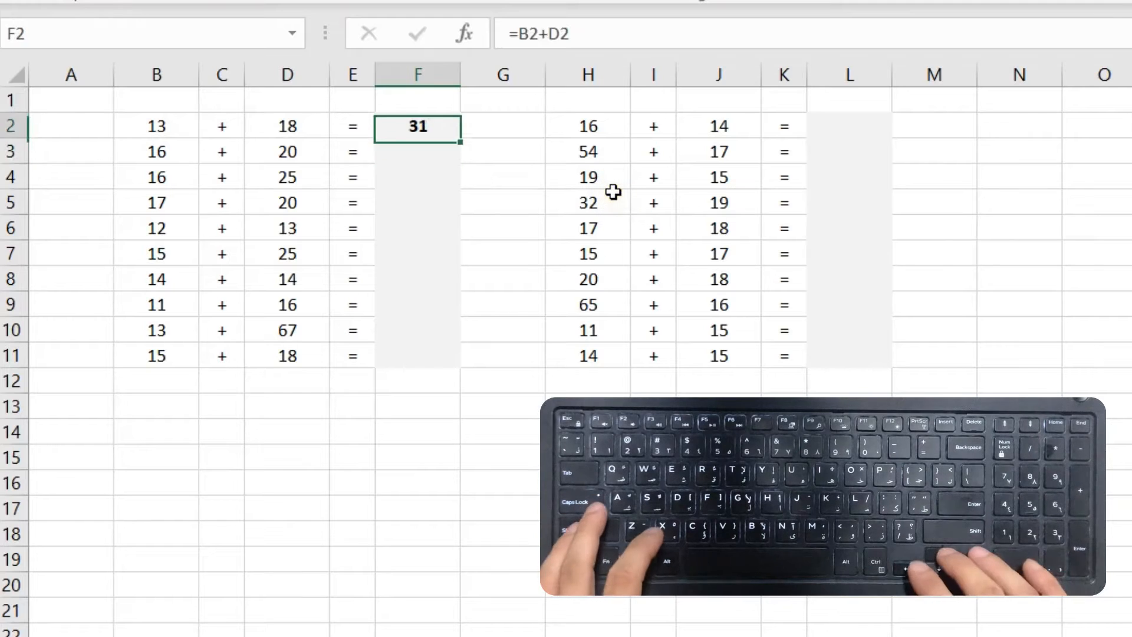
key(ctrl+c)
key(Down)
key(shift+Down)
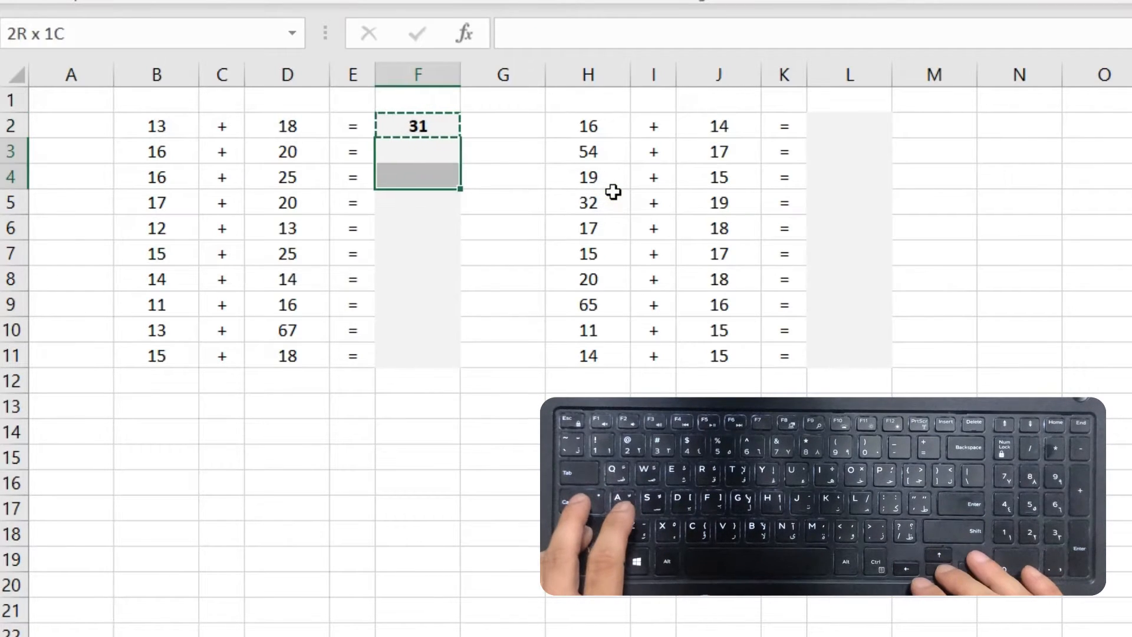
key(shift+Down)
key(shift+Down)
key(shift+Down)
key(shift+Down)
key(shift+Down)
key(shift+Down)
key(shift+Down)
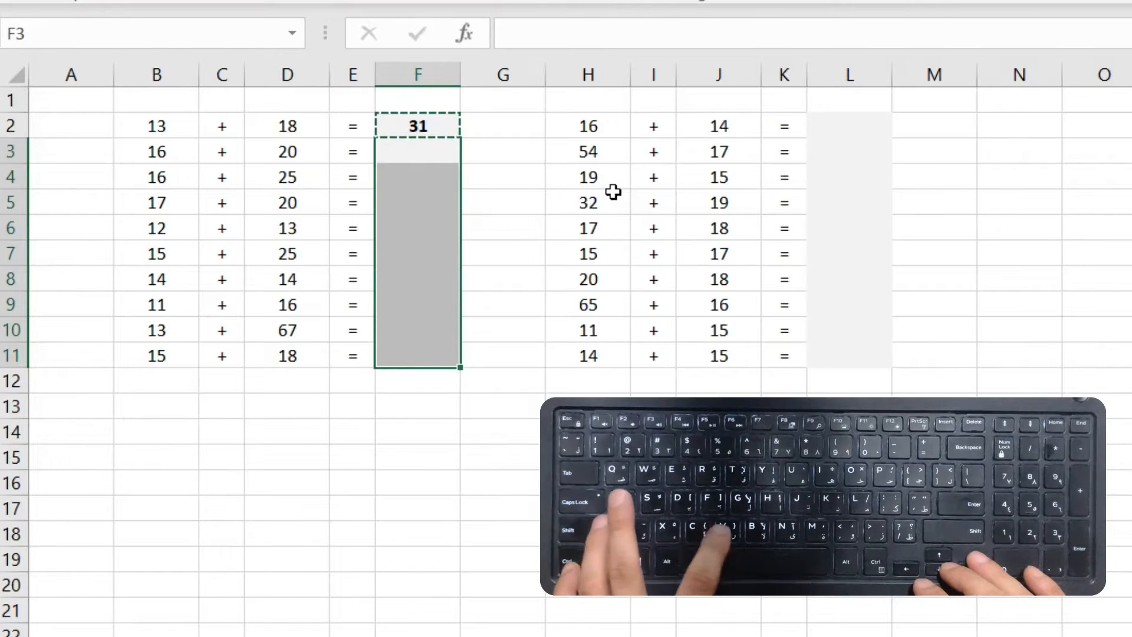
key(ctrl+v)
key(Escape)
Step: Examine the cell references in the copied formulas from F3 down to F11
key(Down)
key(Up)
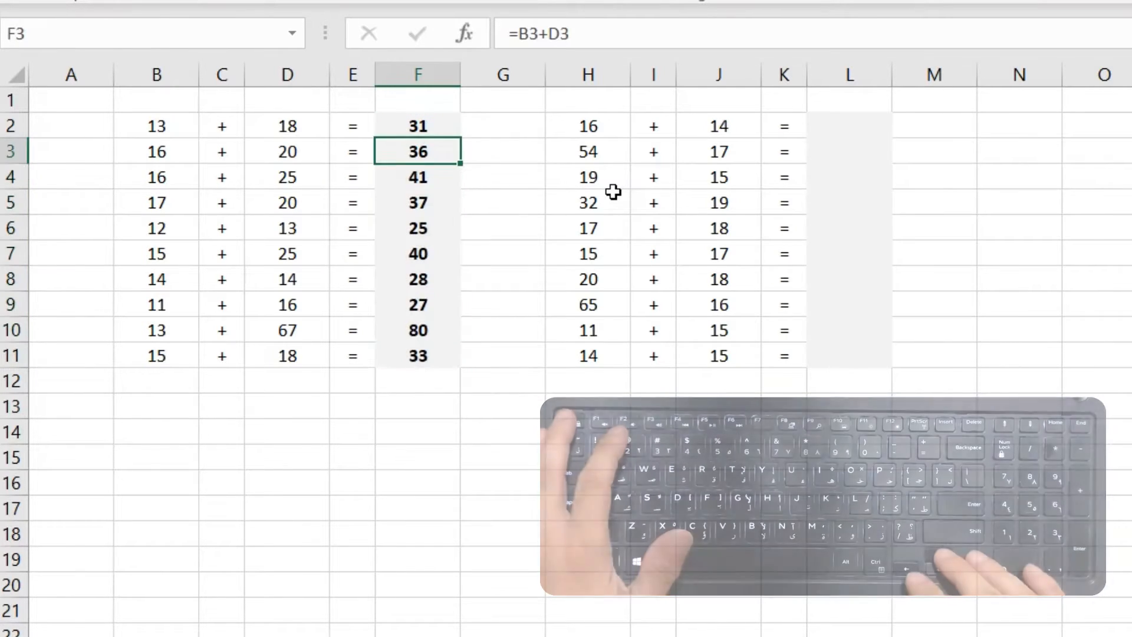
key(F2)
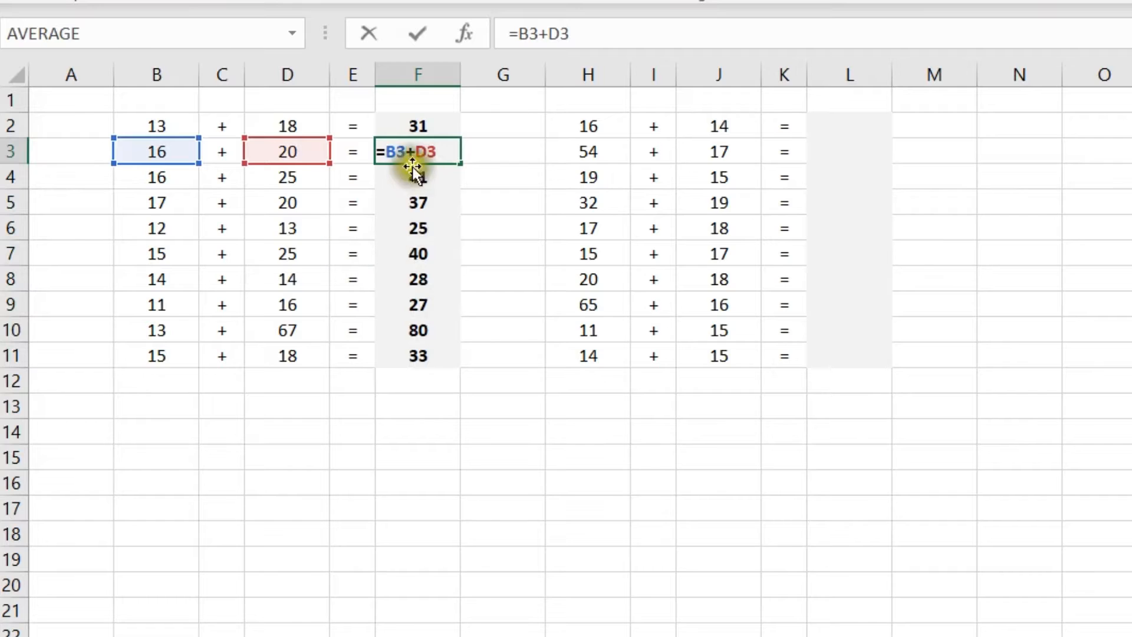
drag(388, 151, 447, 156)
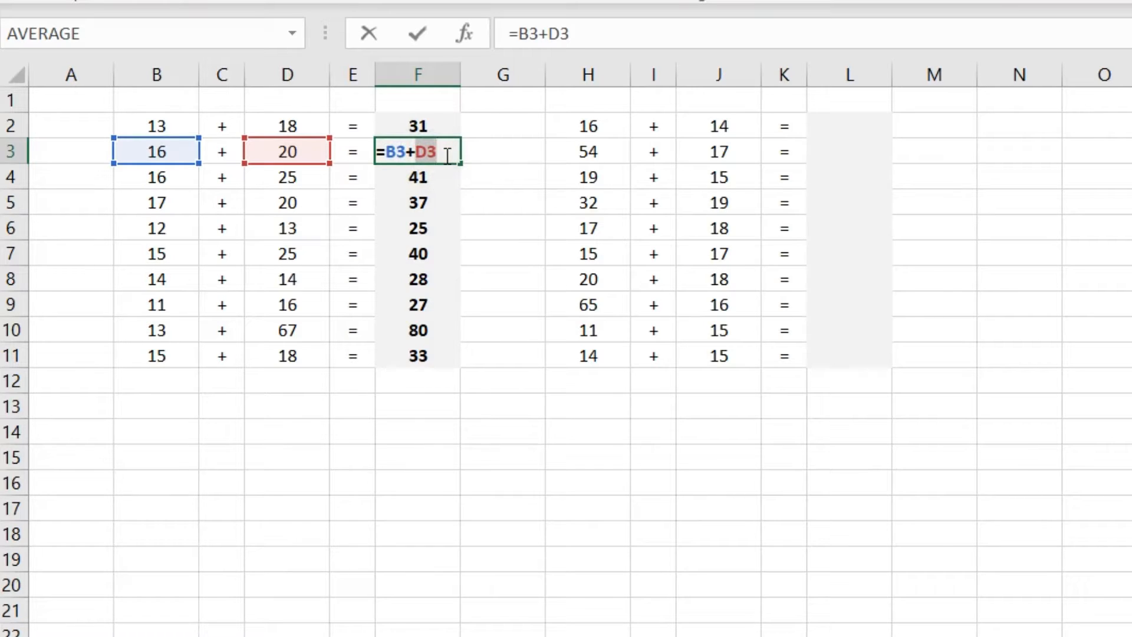
key(Escape)
key(Down)
key(Down)
key(Down)
key(Down)
key(Down)
key(Down)
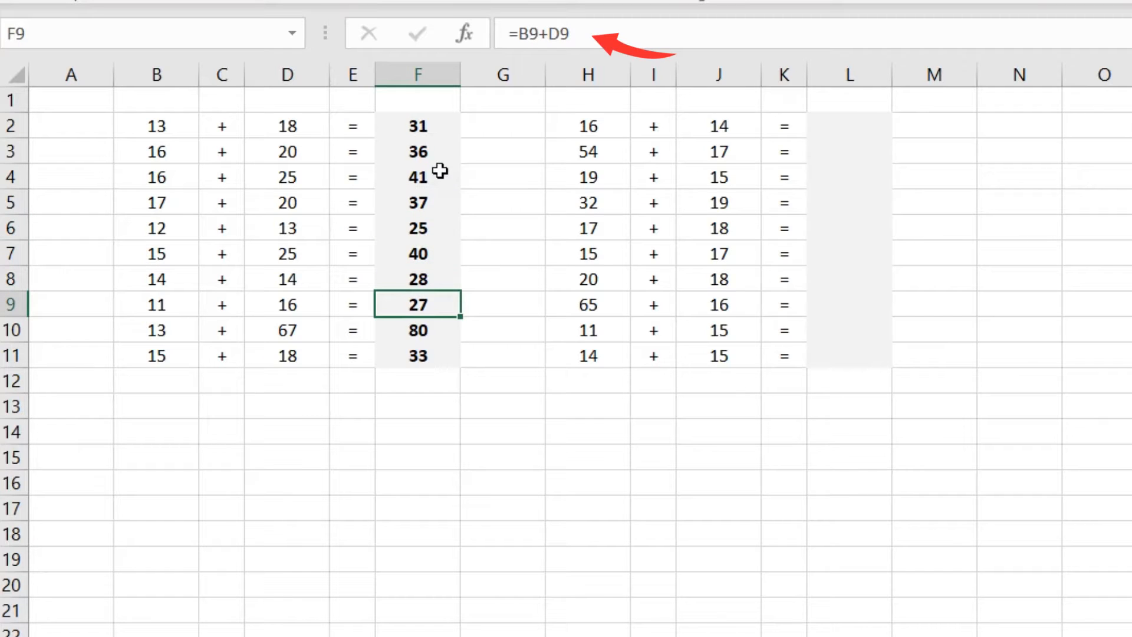
key(Down)
key(Down)
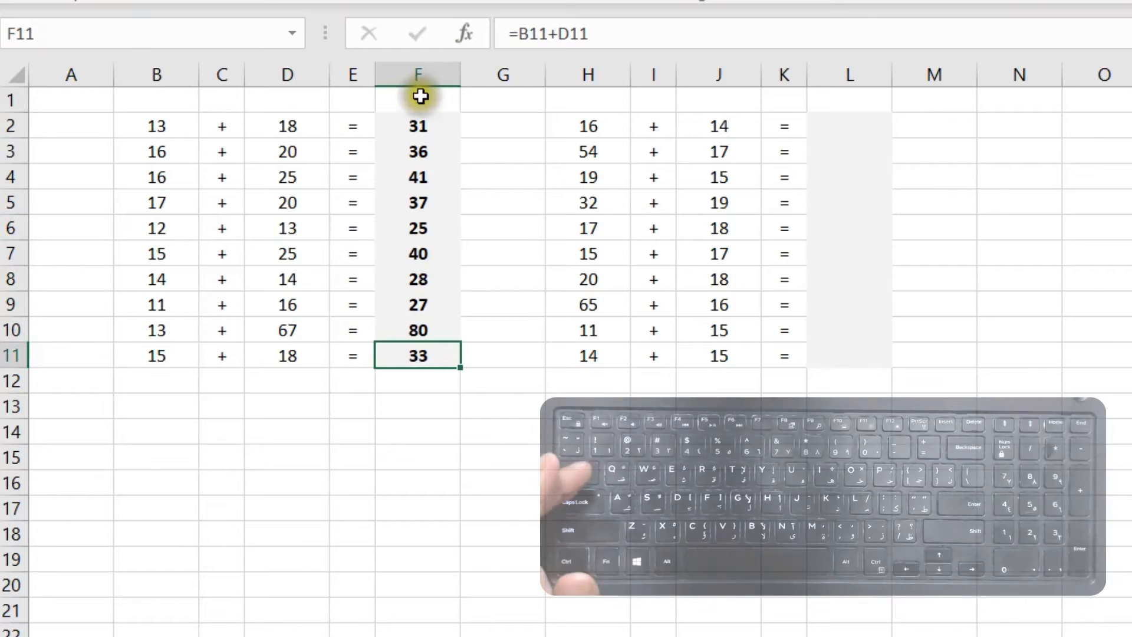
Step: Copy the sum formulas in F2:F11 to the second block's result column, starting at L2
key(ctrl+Up)
key(ctrl+shift+Down)
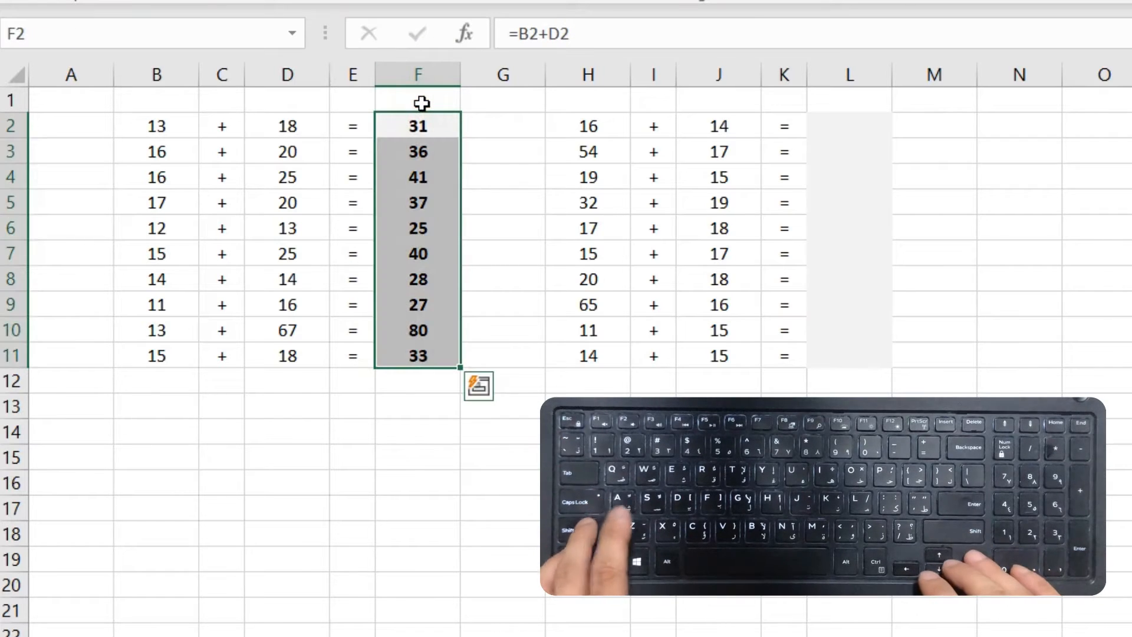
key(ctrl+c)
key(ctrl+Right)
key(ctrl+Right)
key(Right)
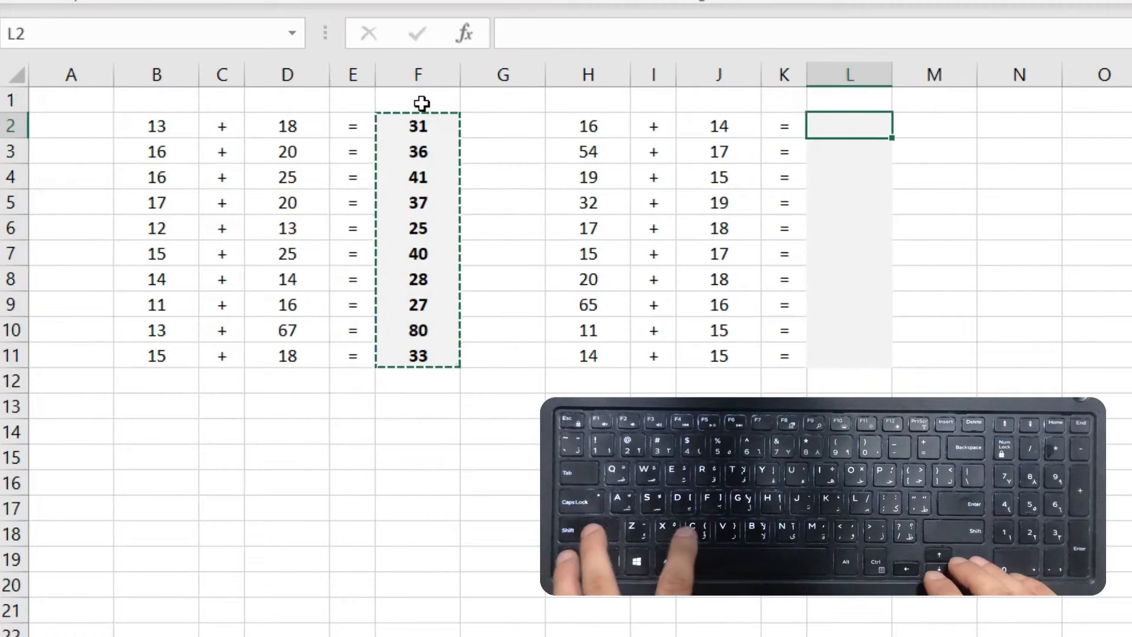
key(ctrl+v)
key(Escape)
Step: Check which cells the pasted formula in L2 refers to, leaving it unedited
key(Down)
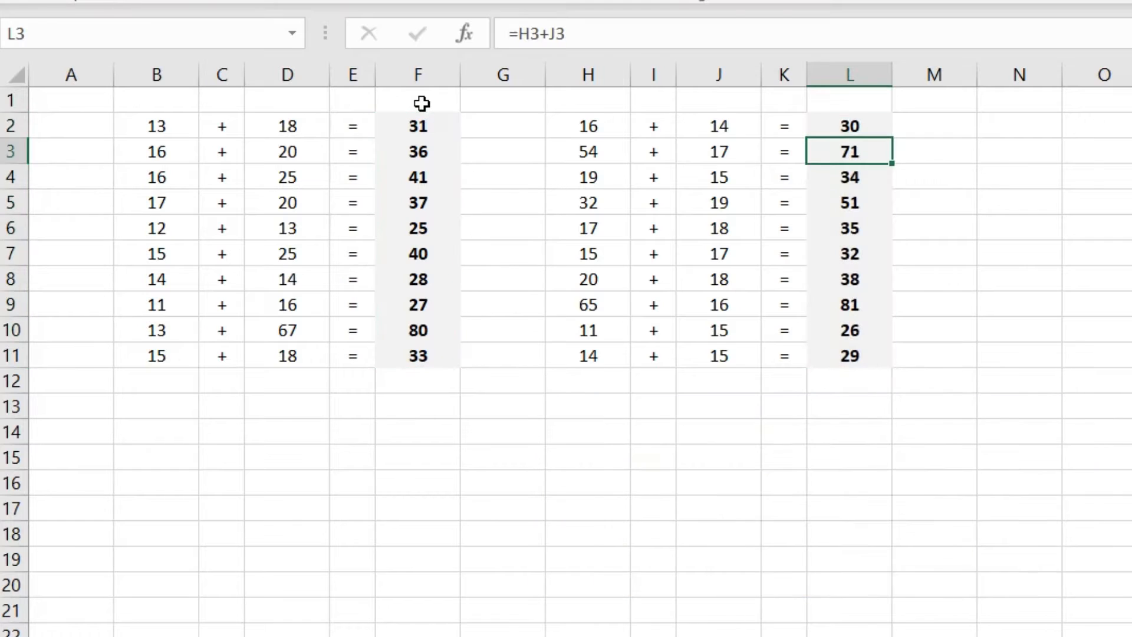
key(Up)
key(F2)
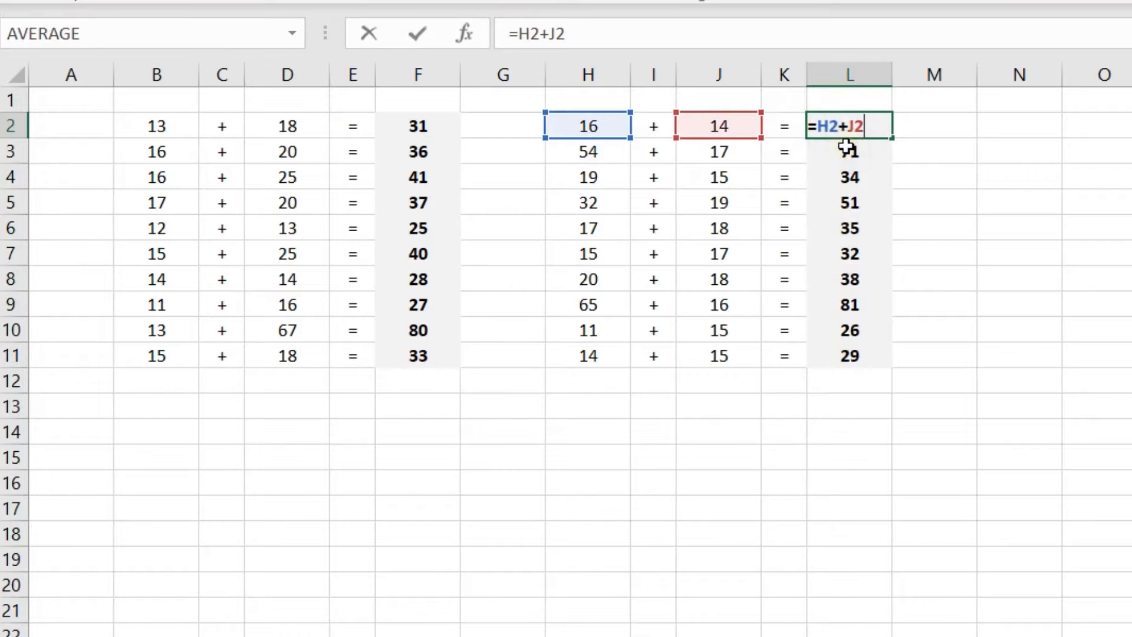
key(Escape)
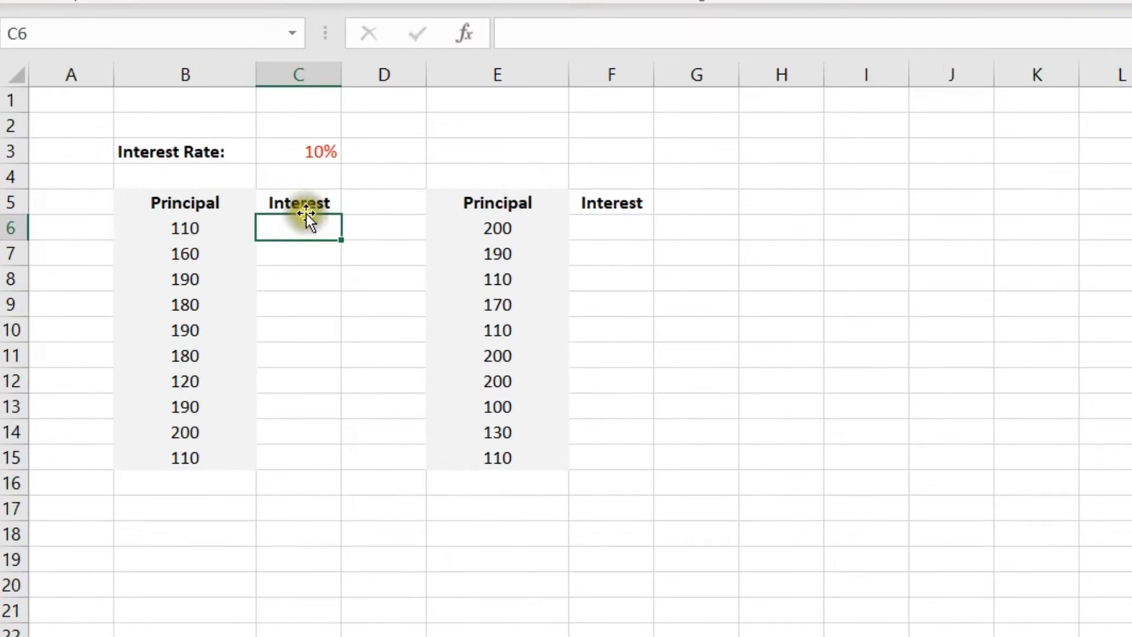
click(318, 151)
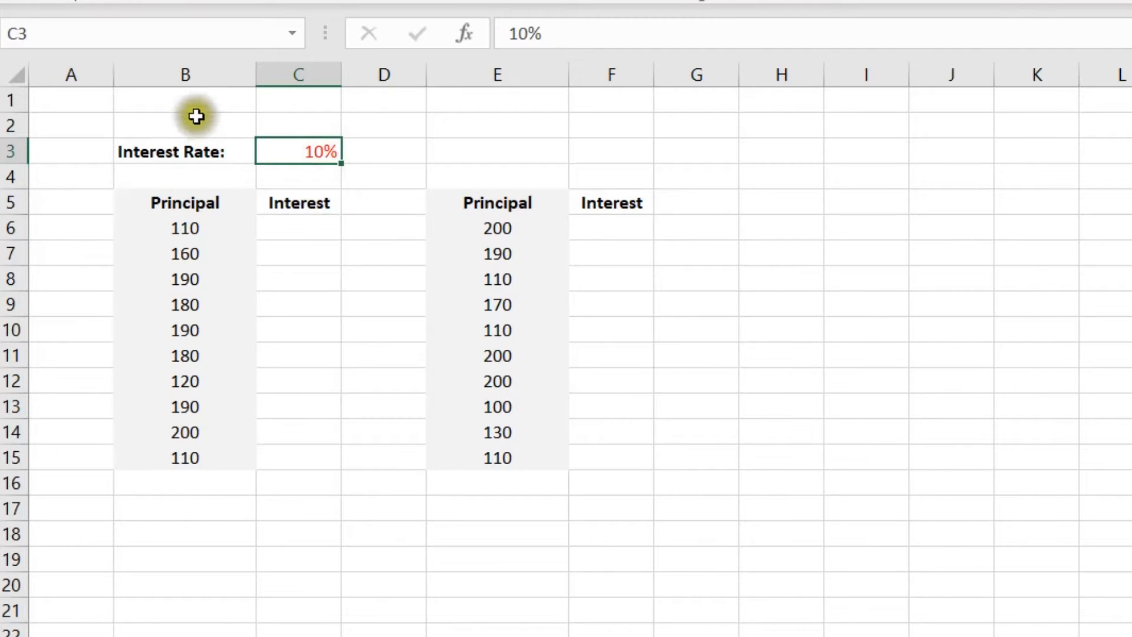
click(195, 74)
click(522, 71)
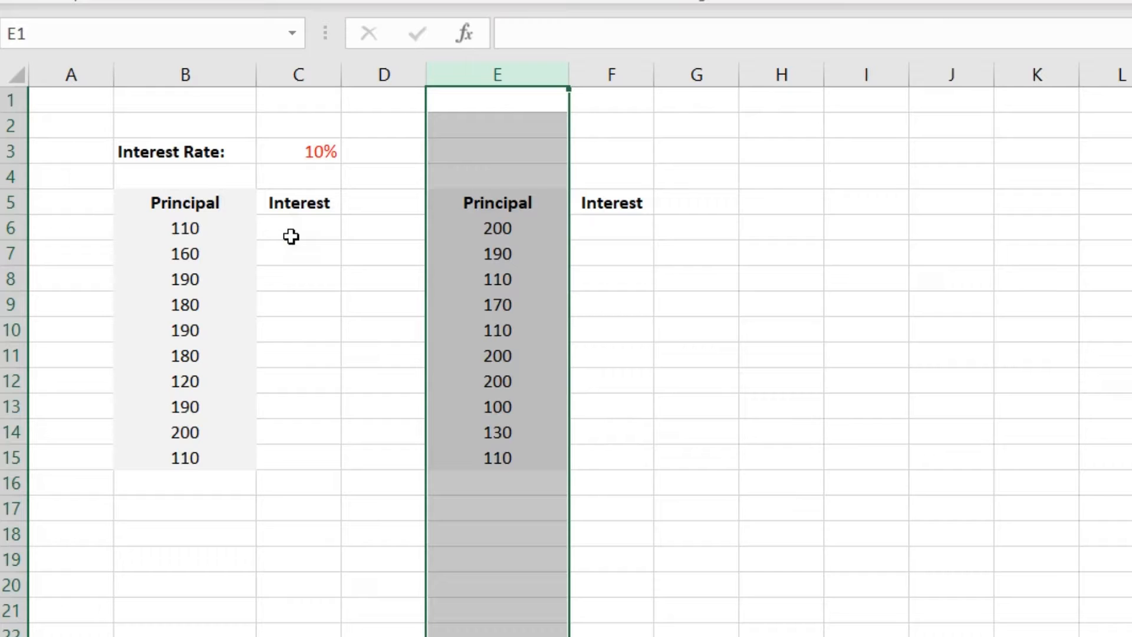
Step: Enter the formula =B6*C3 in C6 to calculate the interest on the first principal
click(293, 235)
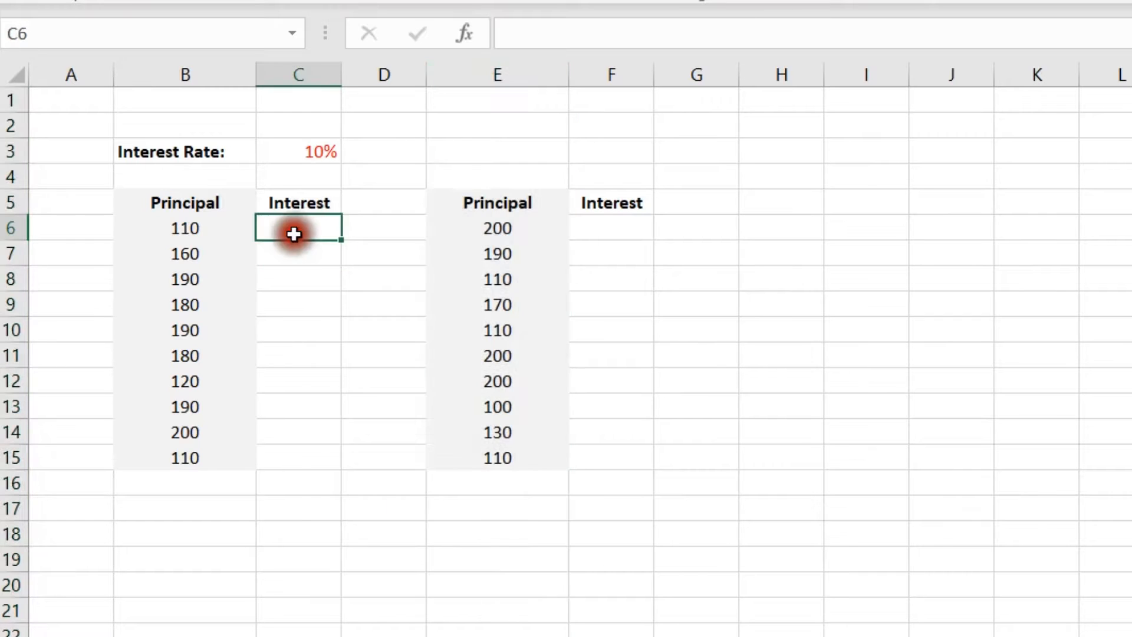
text(=)
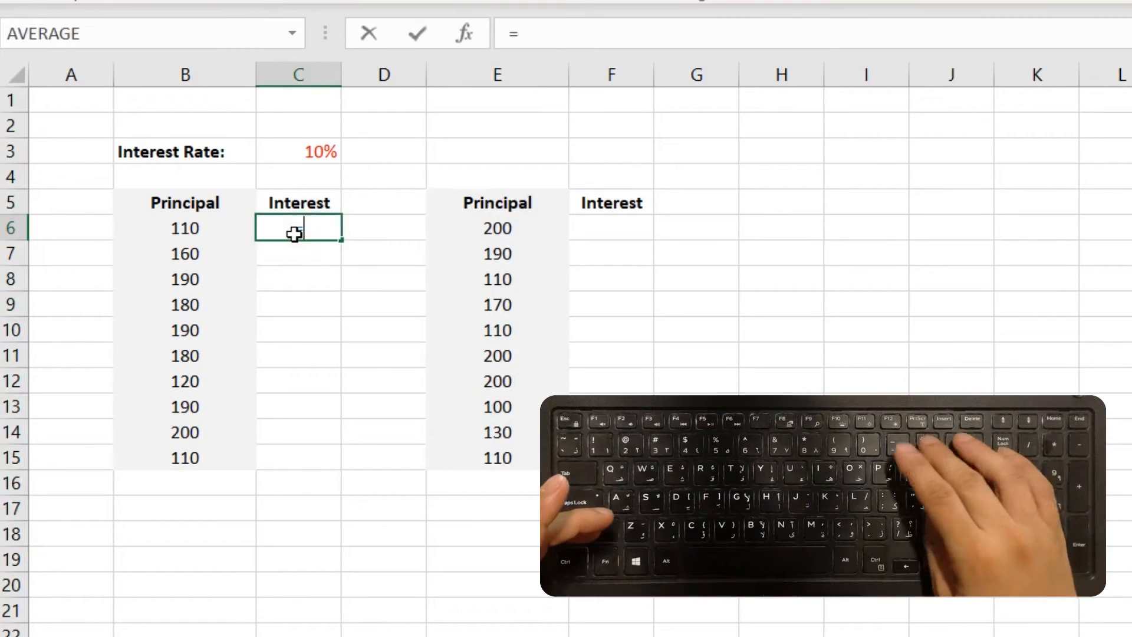
key(Left)
text(*)
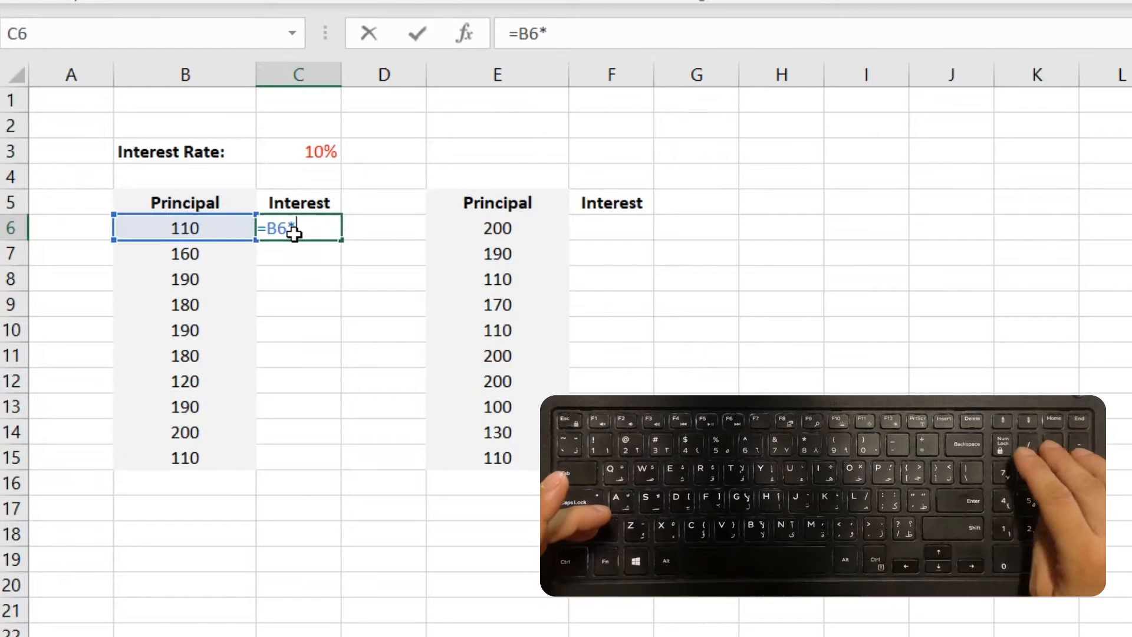
key(Up)
key(Up)
key(Up)
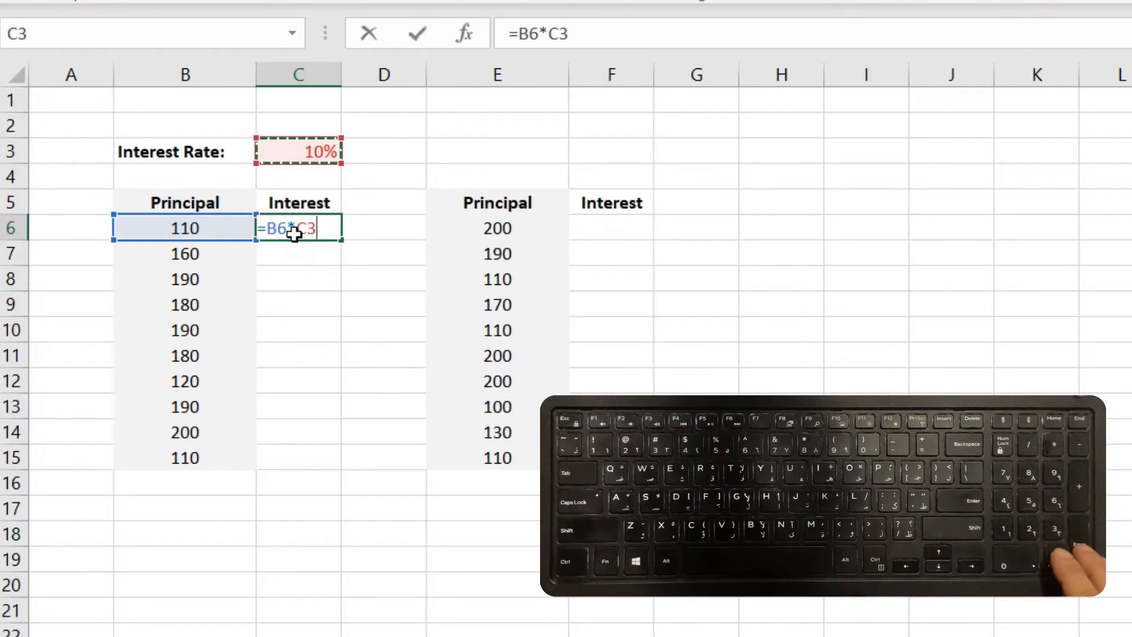
key(Return)
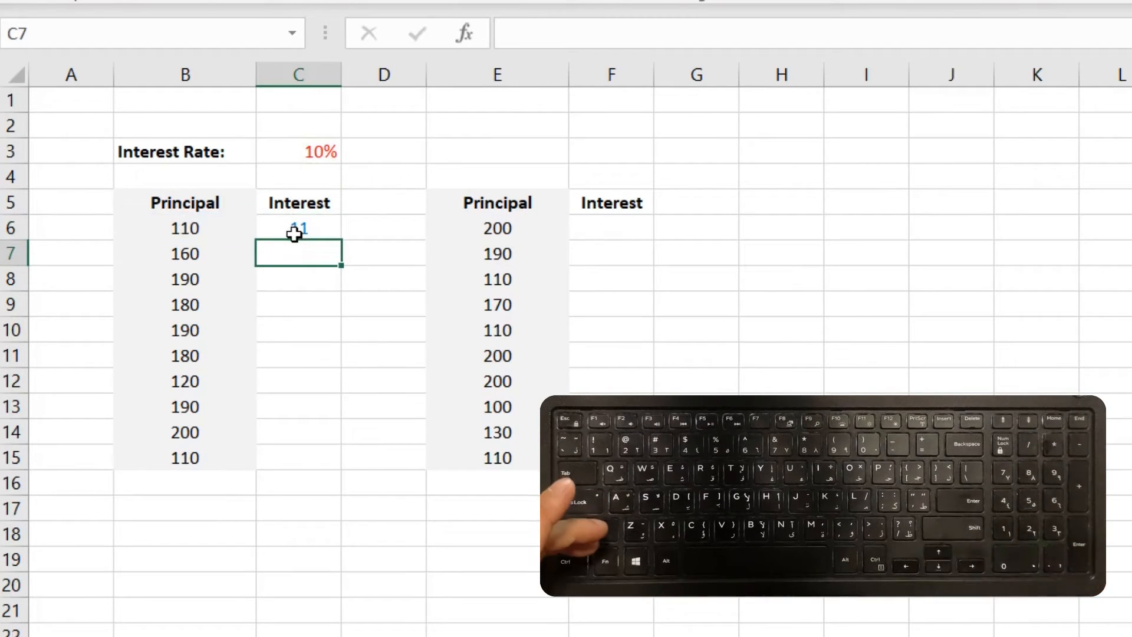
Step: Fill the interest formula from C6 down through C15
key(Up)
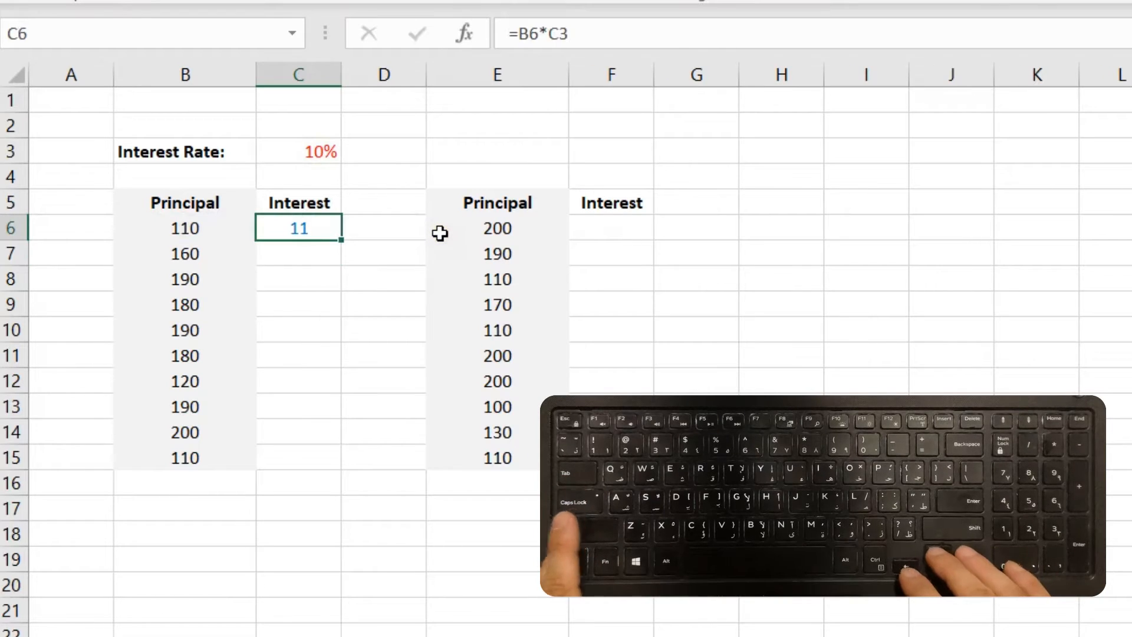
key(shift+Down)
key(shift+Down)
key(shift+Down)
key(shift+Down)
key(shift+Down)
key(shift+Down)
key(shift+Down)
key(shift+Down)
key(shift+Down)
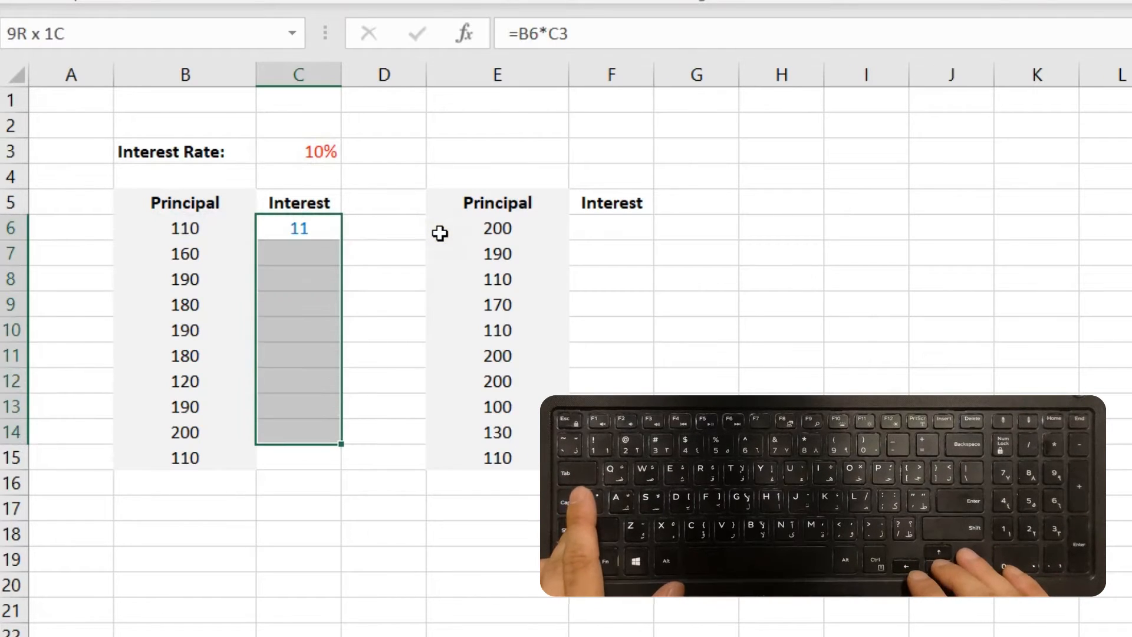
key(ctrl+d)
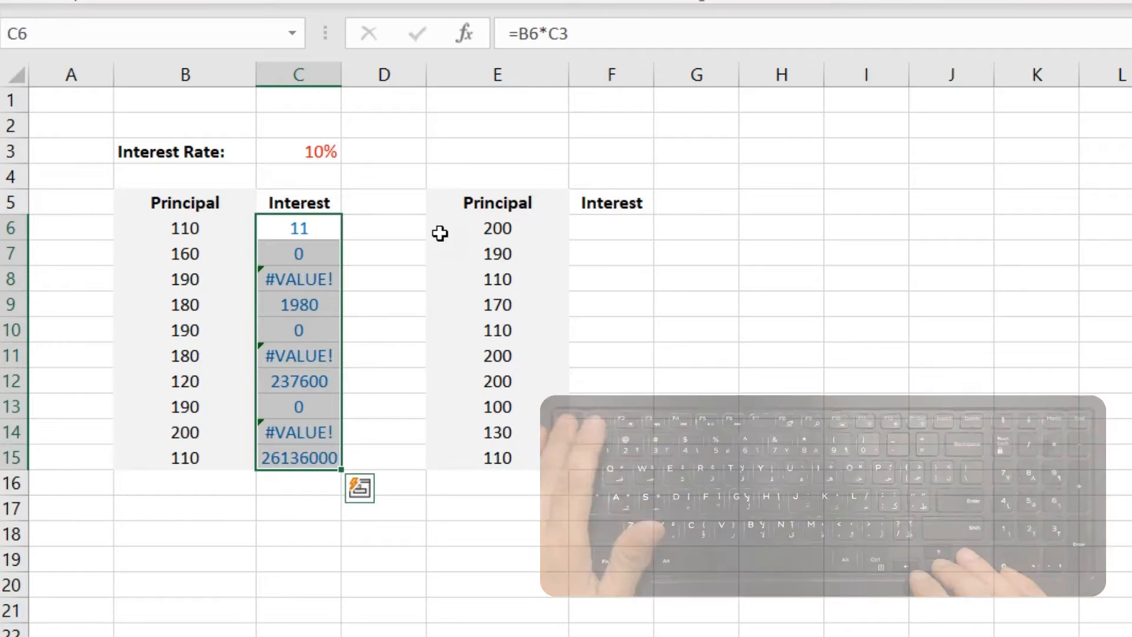
Step: Check which cells the filled formula in C7 refers to, unedited, and compare them with the address of the interest rate cell
key(Down)
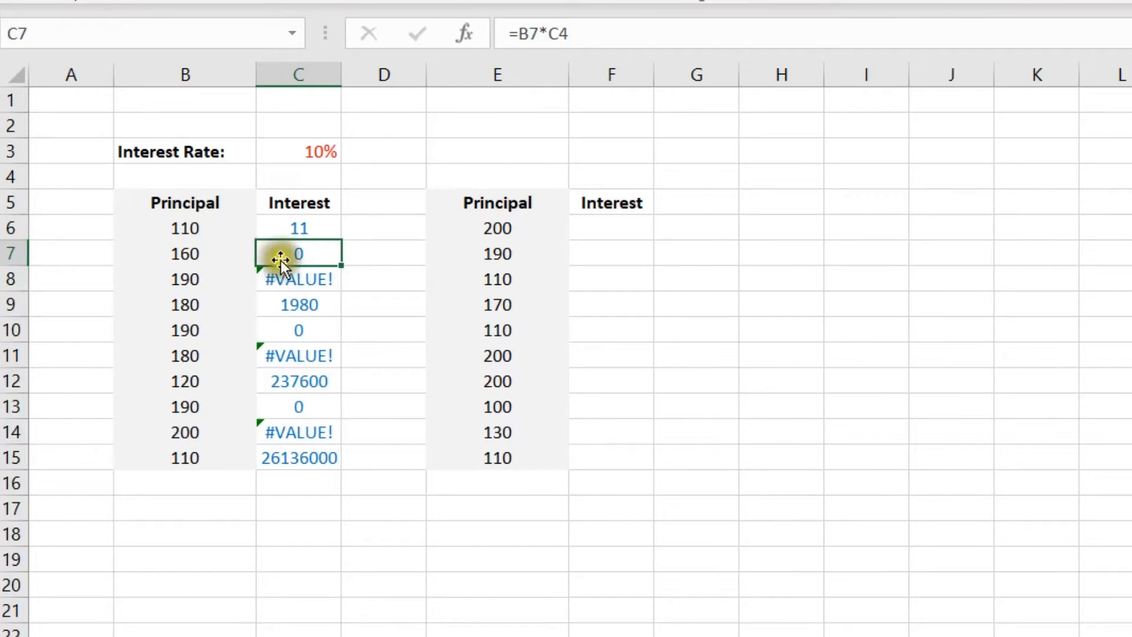
click(289, 280)
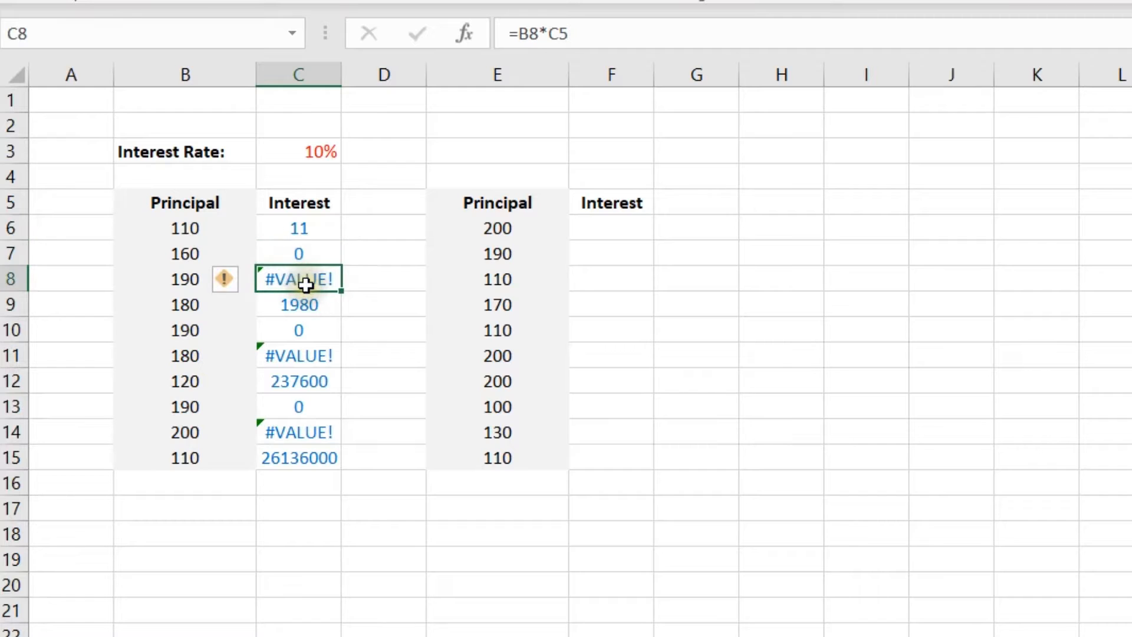
click(307, 257)
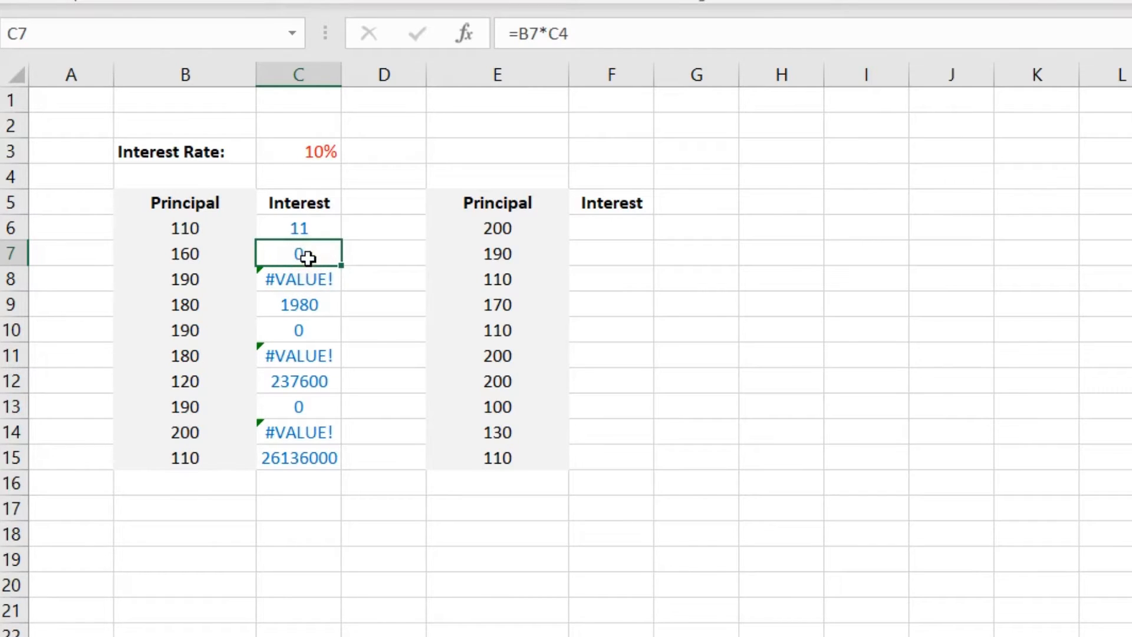
click(311, 256)
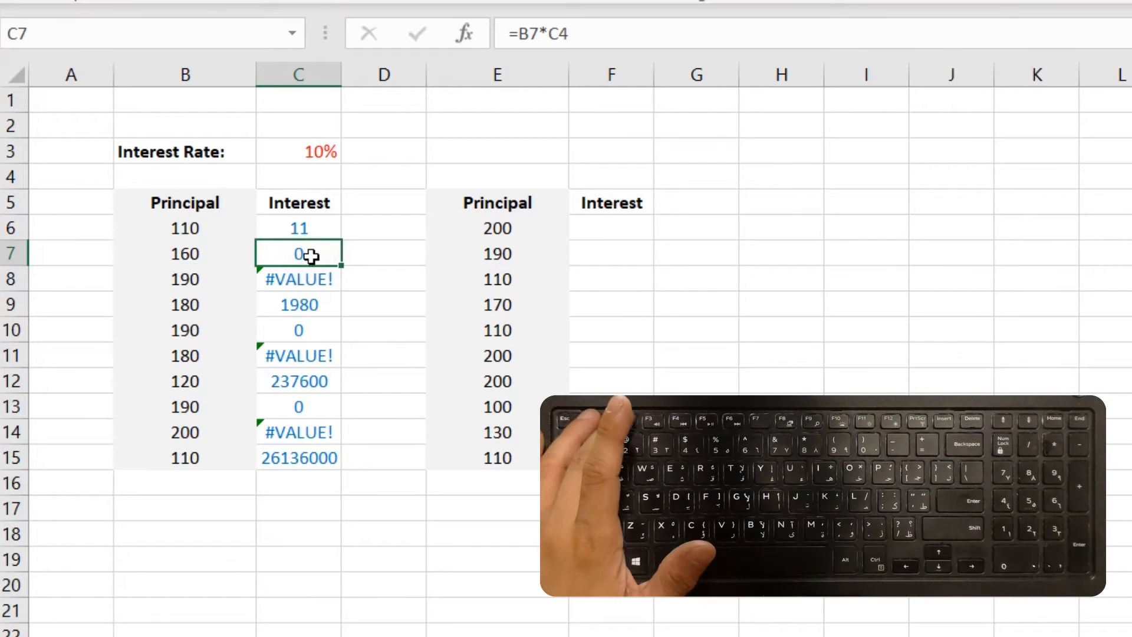
key(F2)
drag(271, 250, 288, 252)
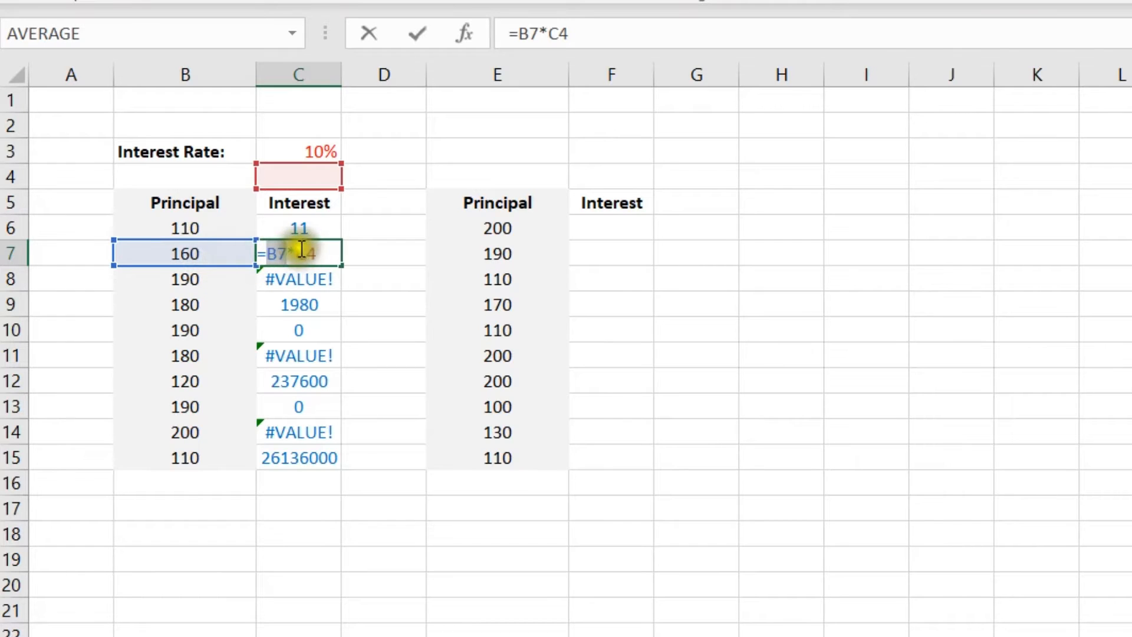
drag(297, 252, 319, 253)
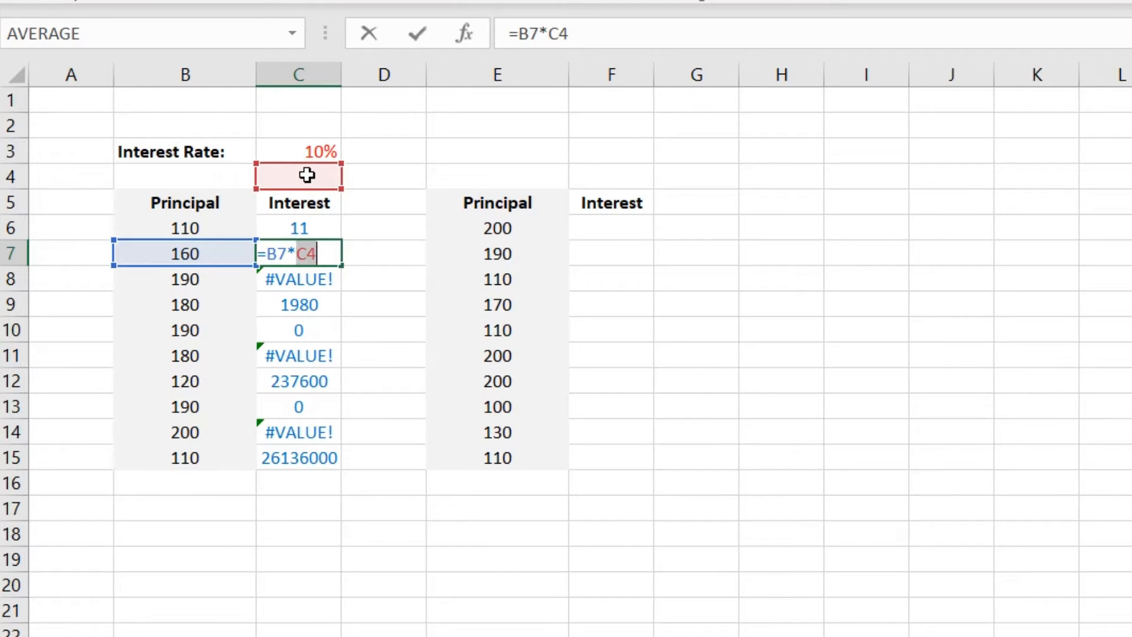
key(ctrl+Return)
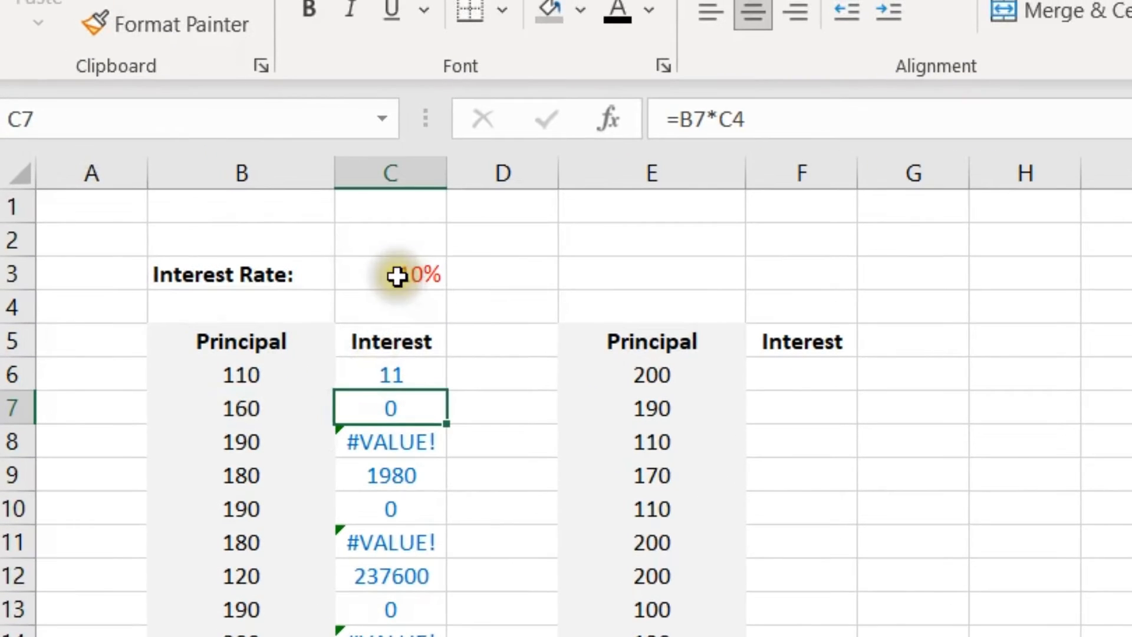
click(304, 154)
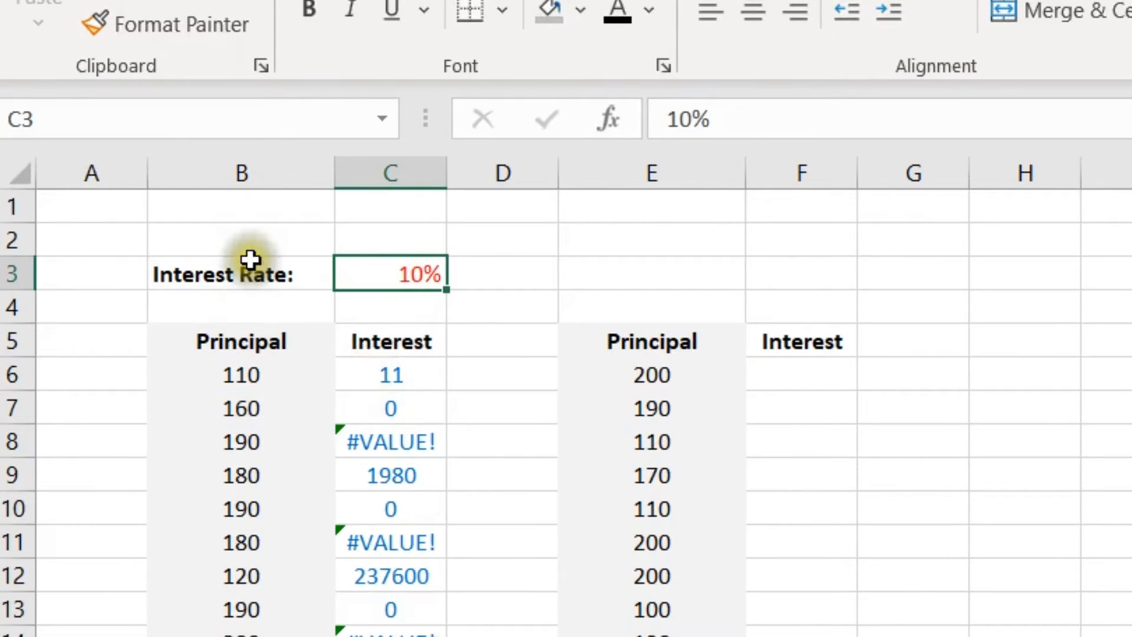
click(35, 118)
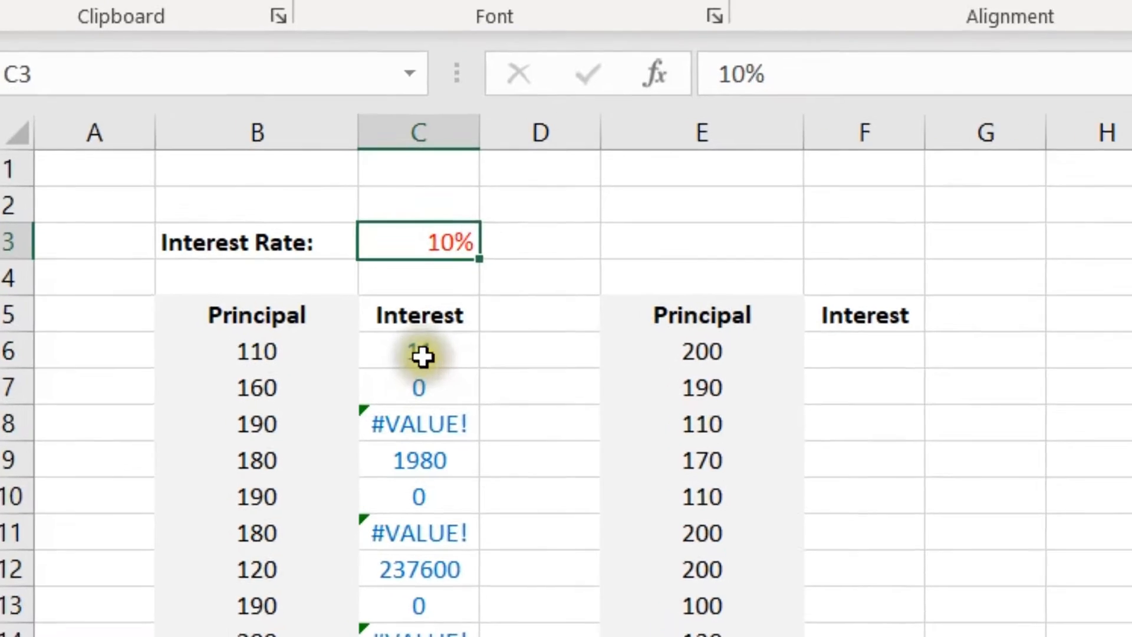
Step: Fix the row of the interest rate reference in C6 so the formula reads =B6*C$3
click(422, 355)
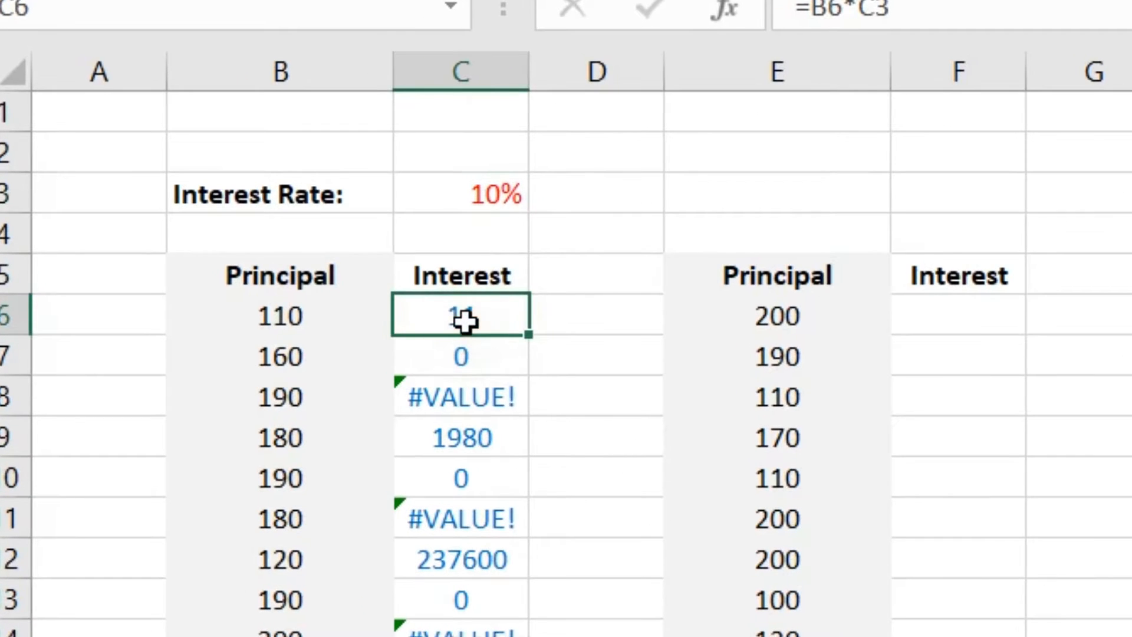
double_click(463, 318)
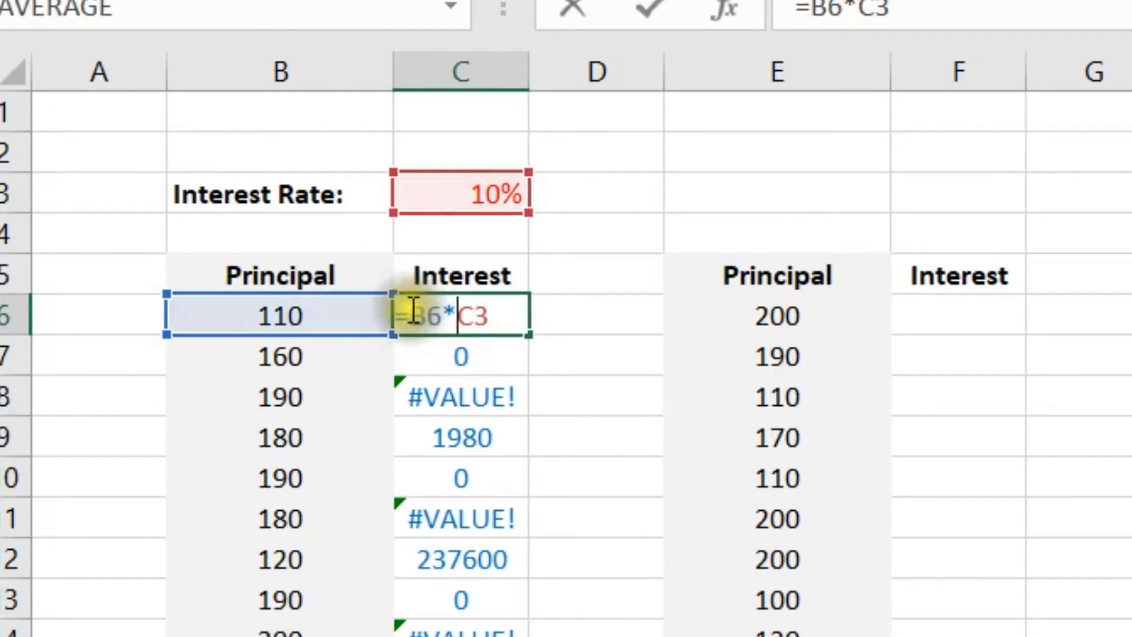
drag(414, 311, 442, 309)
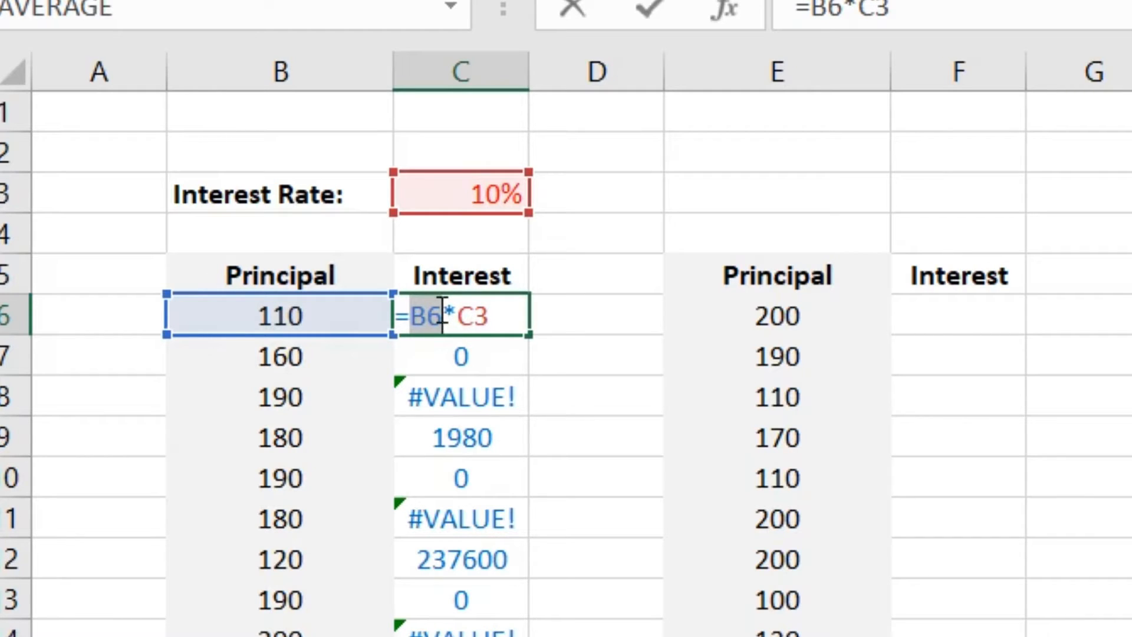
drag(454, 316, 502, 317)
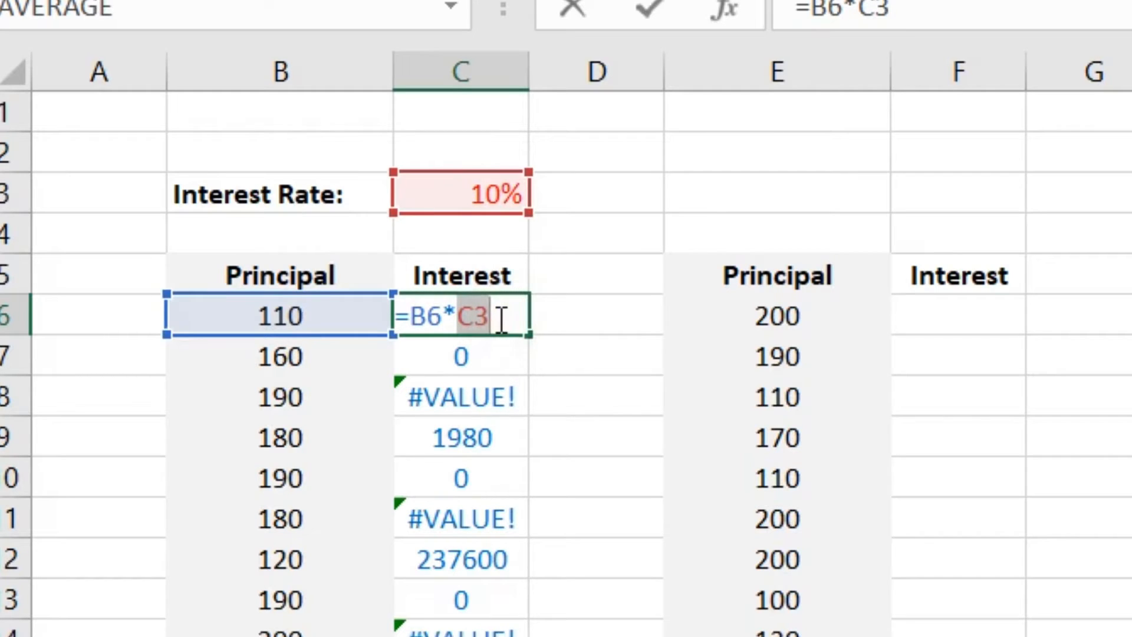
double_click(469, 320)
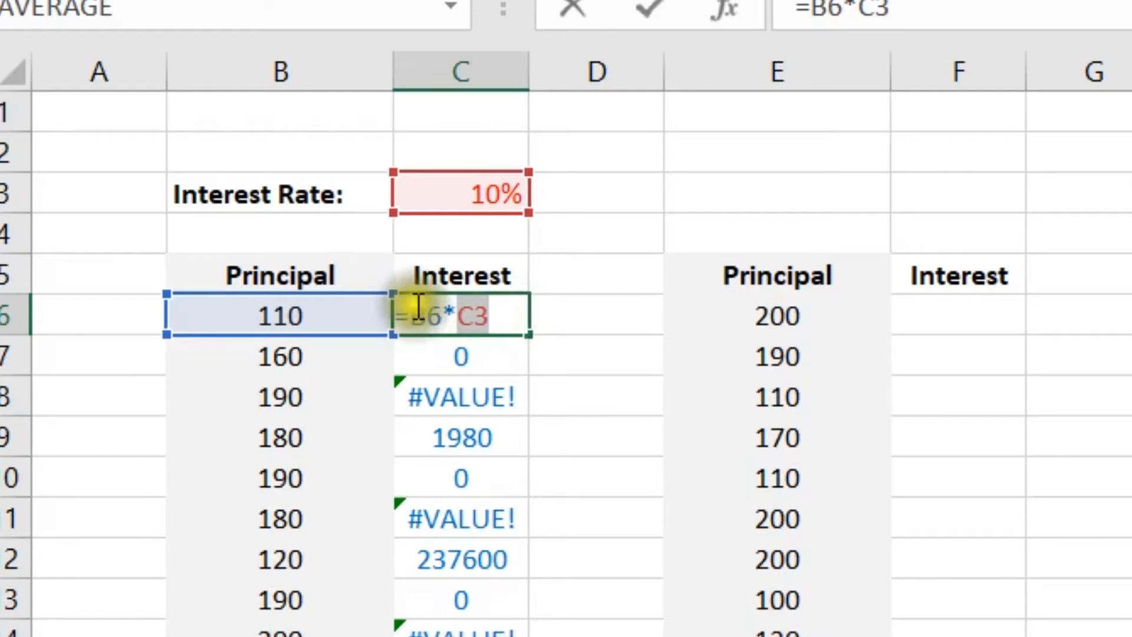
click(474, 313)
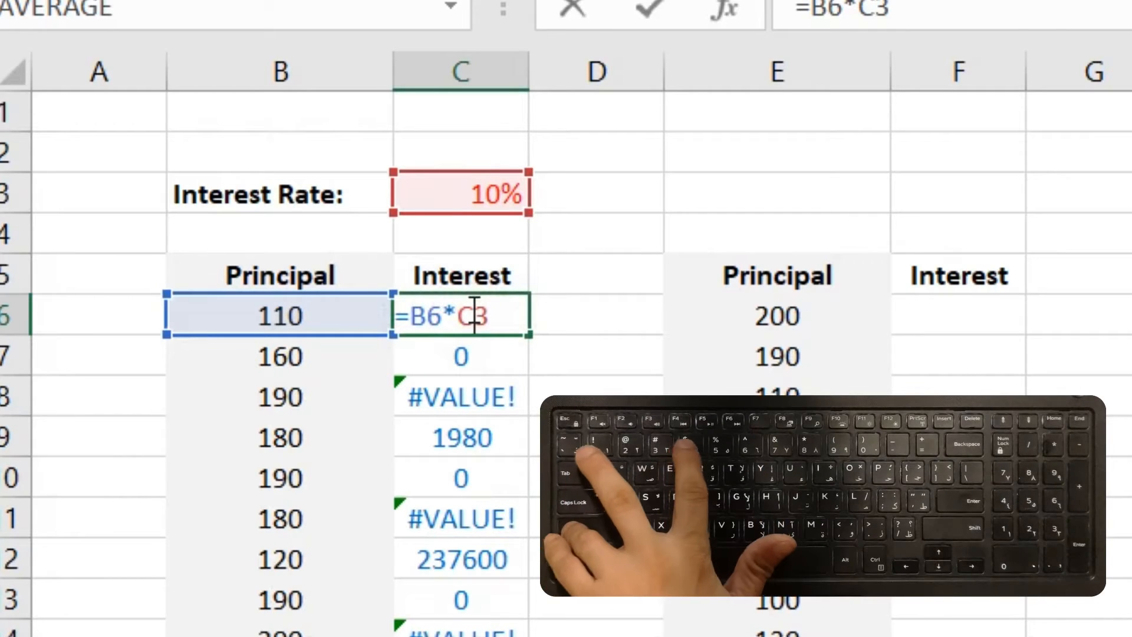
text($)
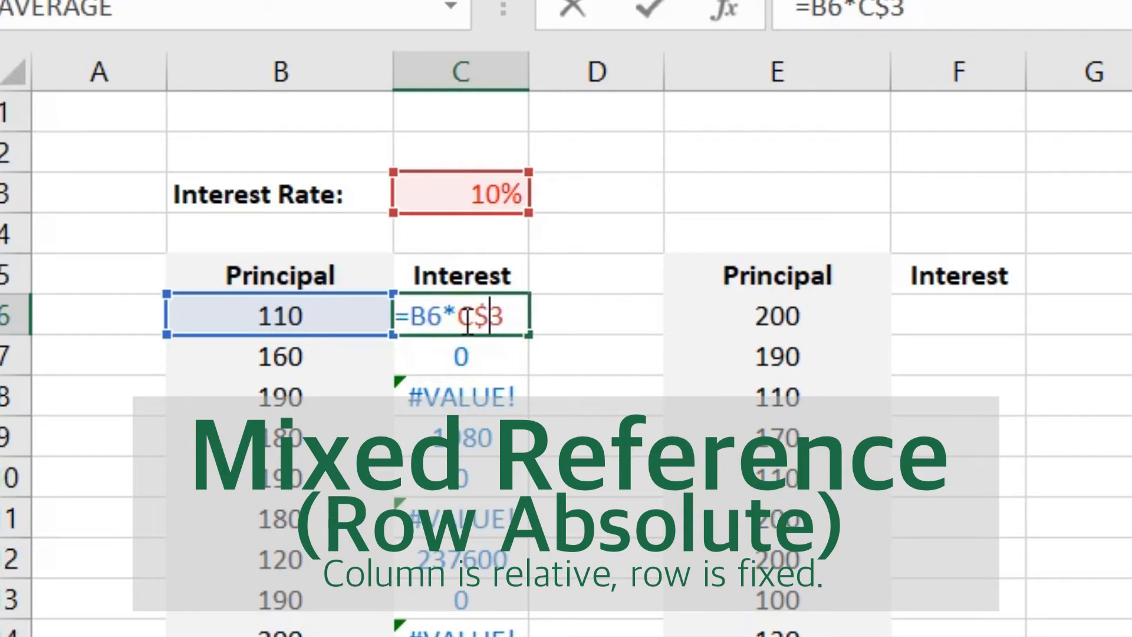
click(471, 318)
key(Return)
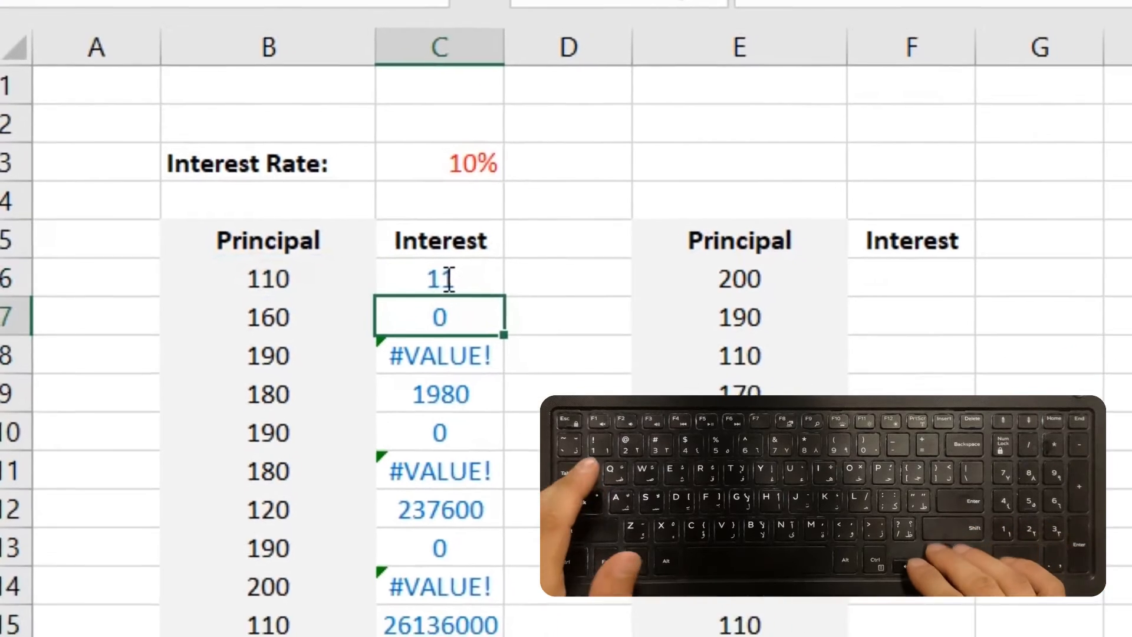
Step: Fill the row-absolute interest formula from C6 down through C15
key(Up)
key(ctrl+shift+Down)
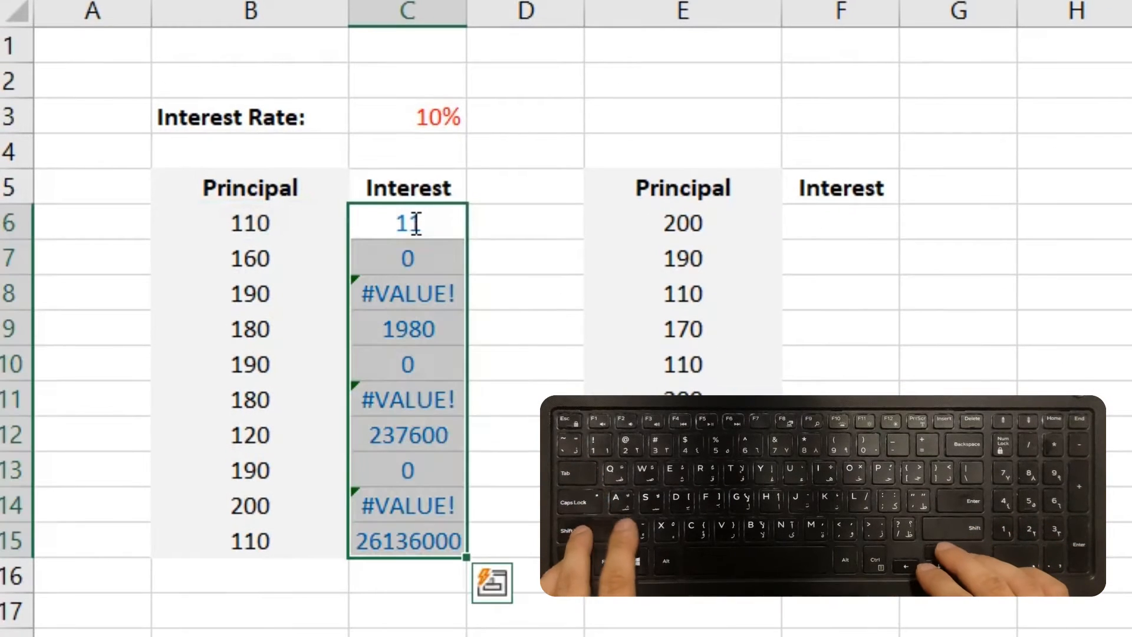
key(ctrl+d)
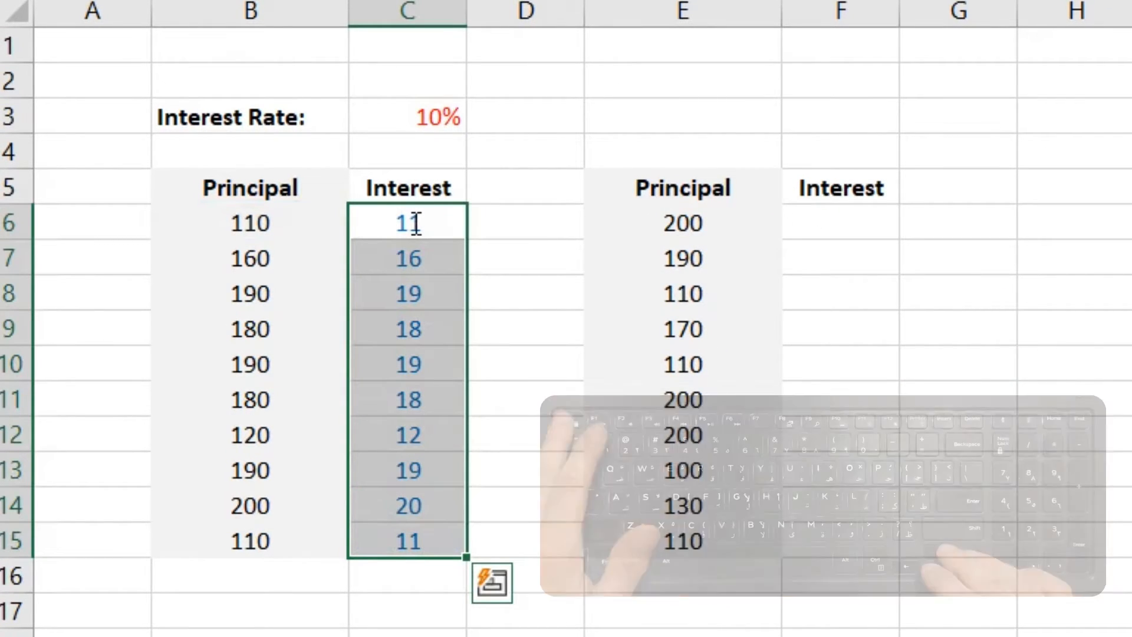
Step: Inspect the refilled interest column and check which rate cell the formula in C15 refers to, leaving it unedited
key(Down)
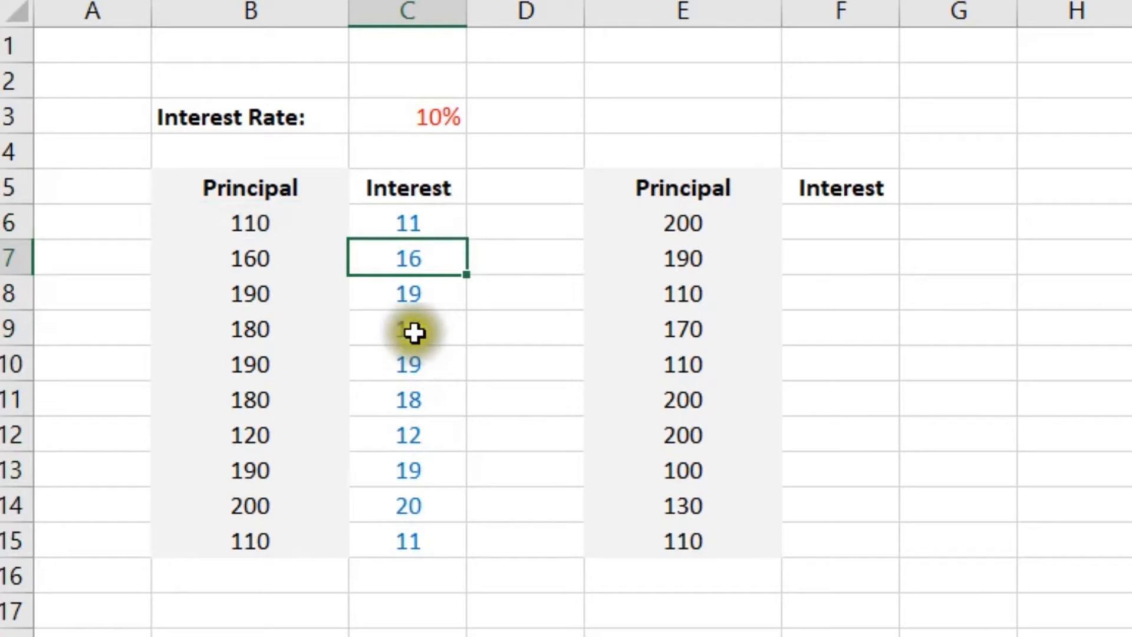
click(406, 403)
click(404, 538)
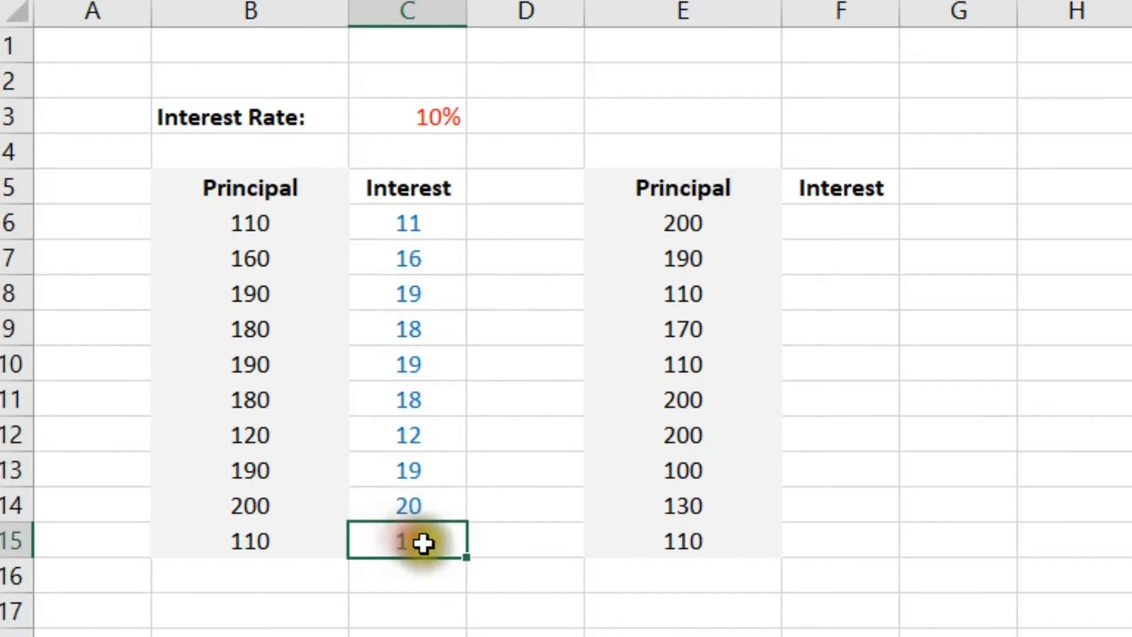
double_click(422, 541)
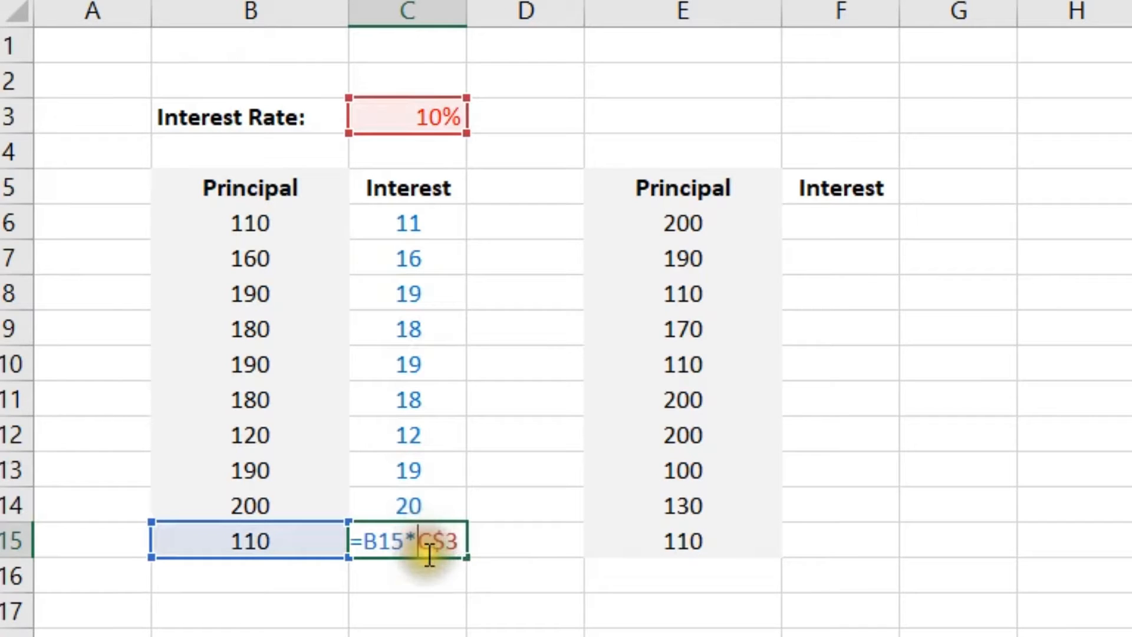
drag(416, 538, 459, 537)
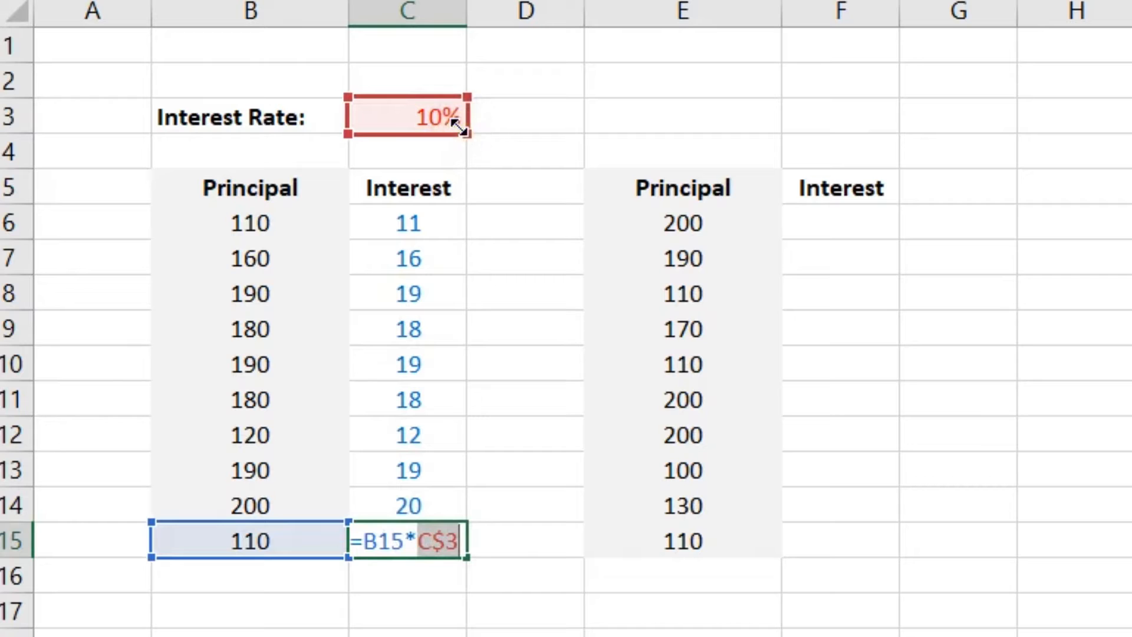
key(Escape)
Step: Copy the interest formulas in C6:C15 to the second table's Interest column, starting at F6
click(412, 221)
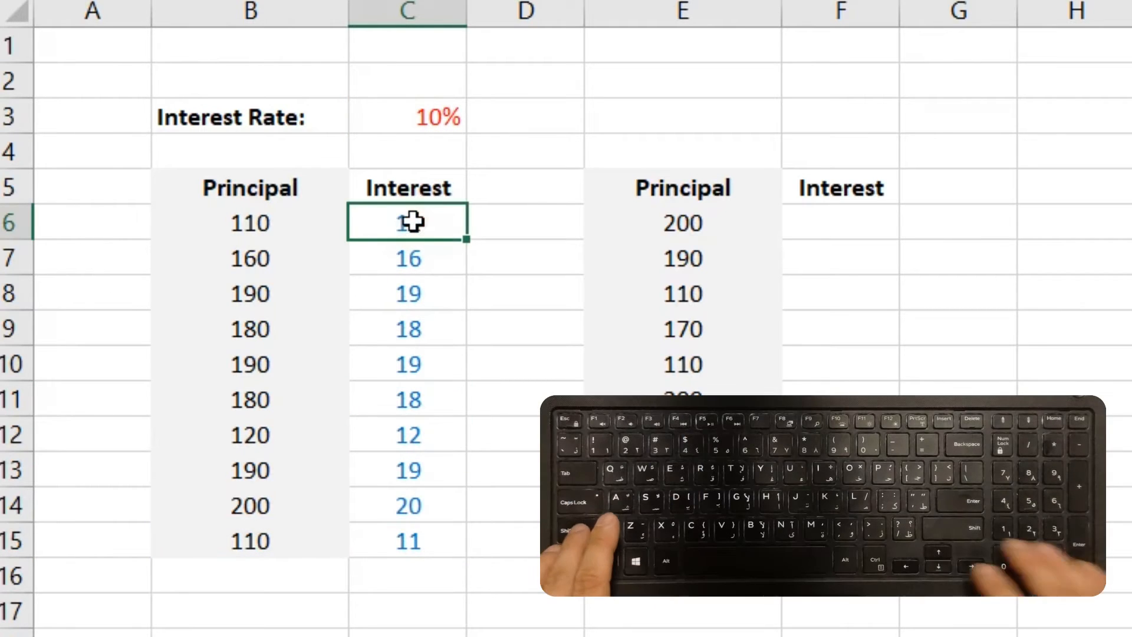
key(ctrl+shift+Down)
key(ctrl+c)
key(ctrl+Right)
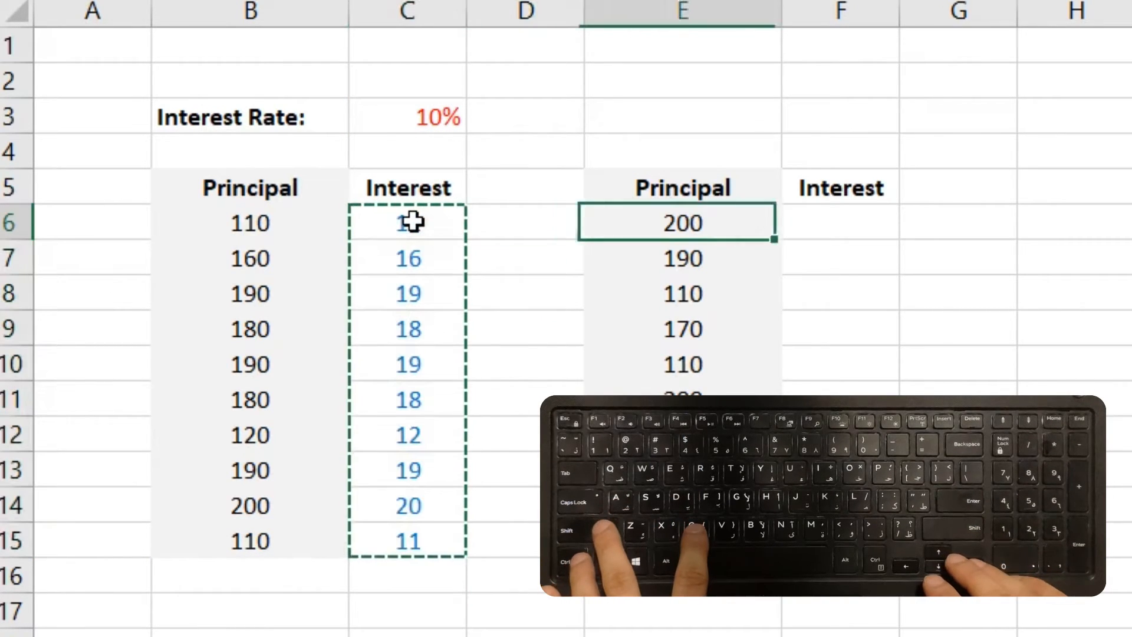
key(Right)
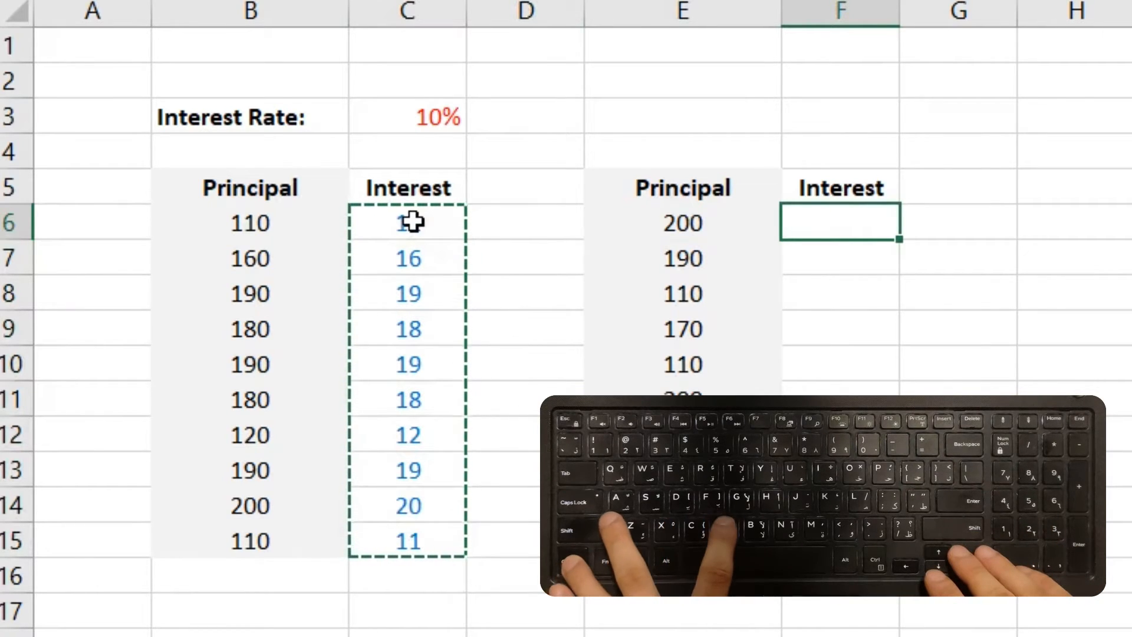
key(ctrl+v)
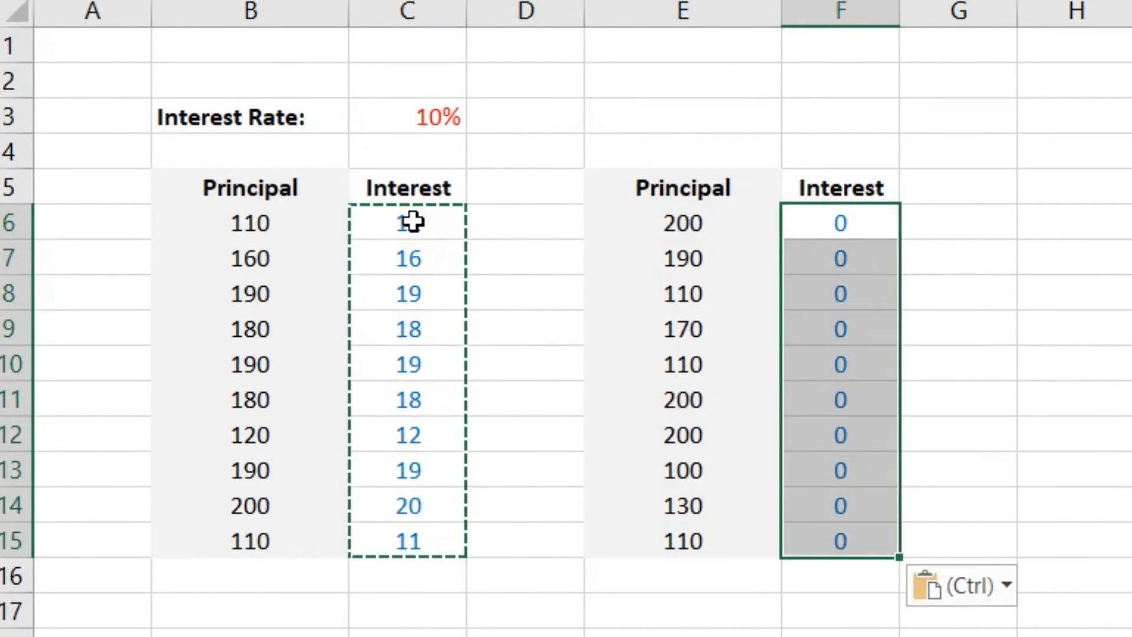
Step: Check which principal and rate cells the pasted formula in F6 refers to, leaving it unedited
double_click(822, 222)
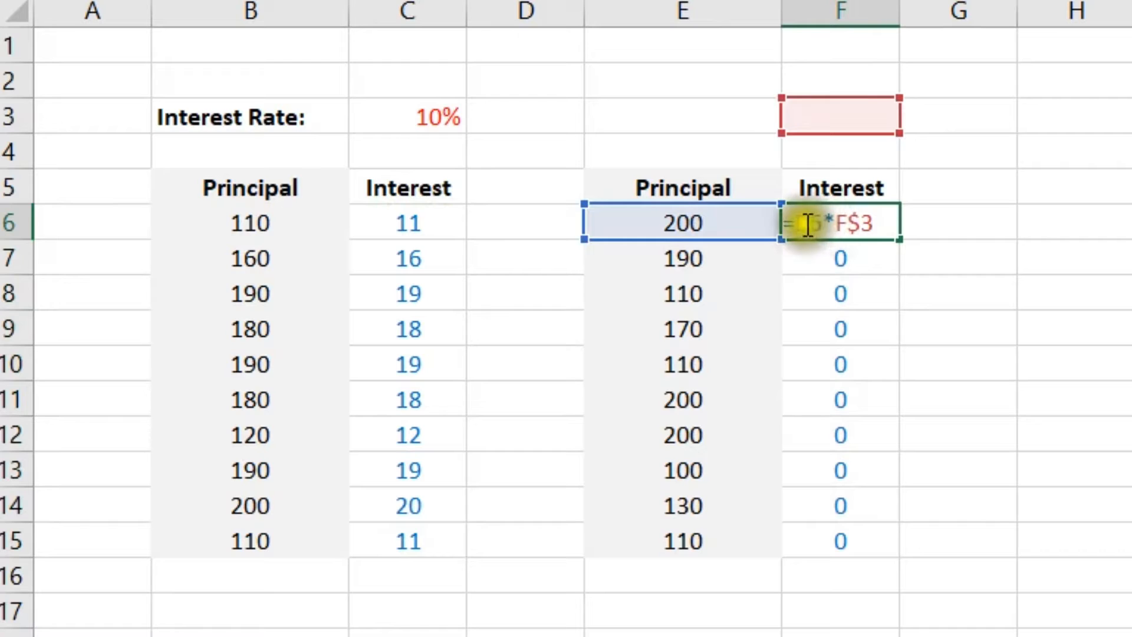
drag(802, 220, 874, 223)
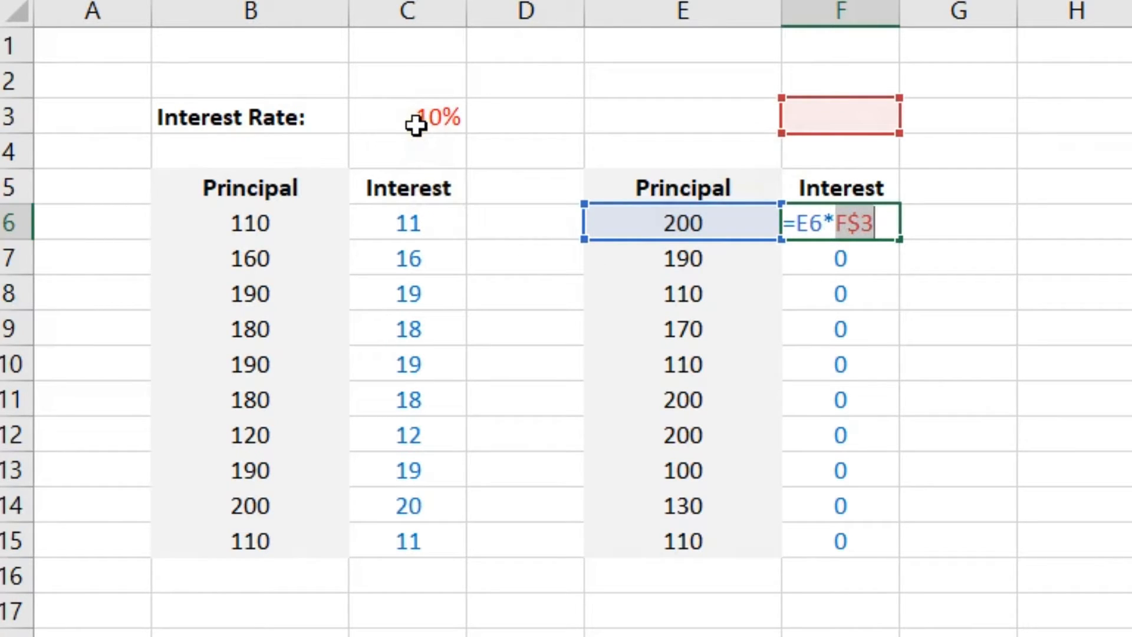
key(Escape)
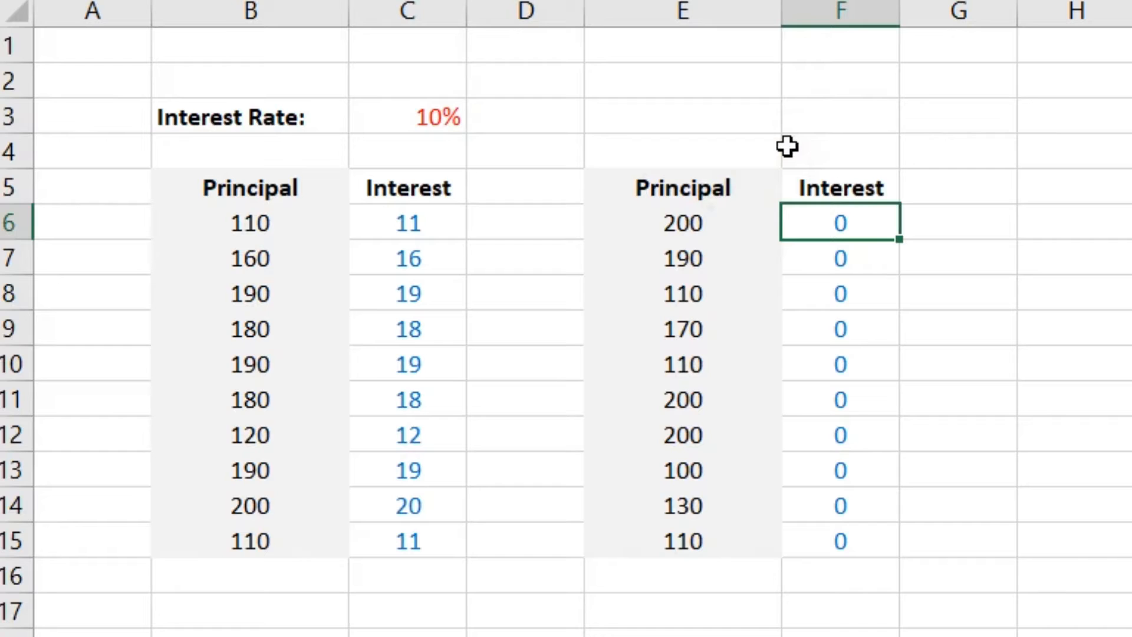
Step: Fix the column of the rate reference in C6 as well, making the formula =B6*$C$3
click(424, 222)
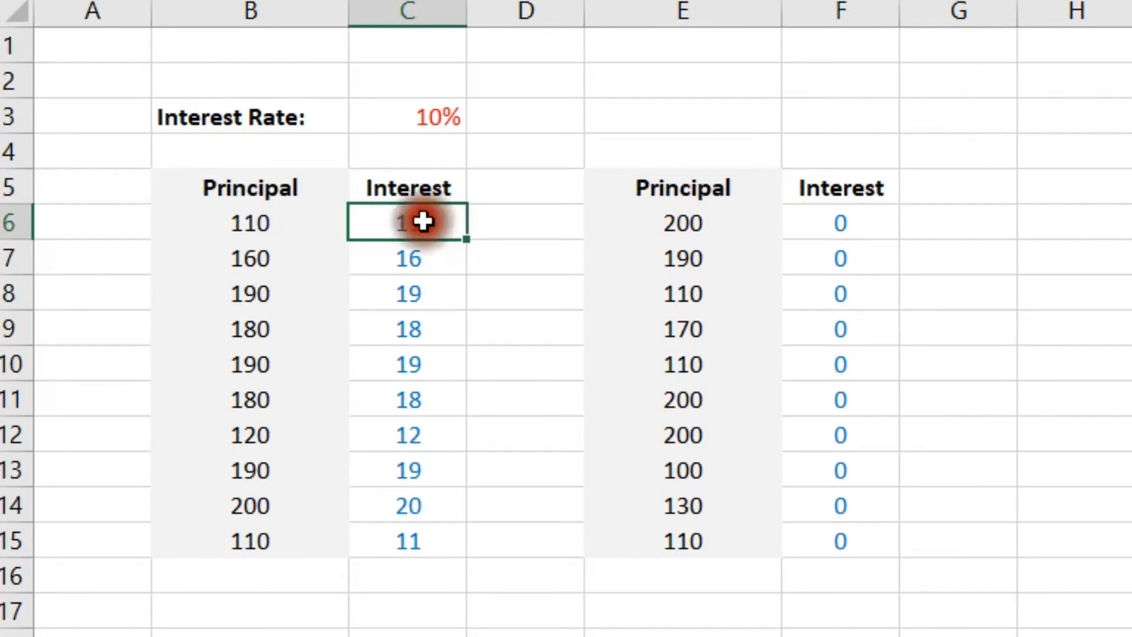
double_click(424, 221)
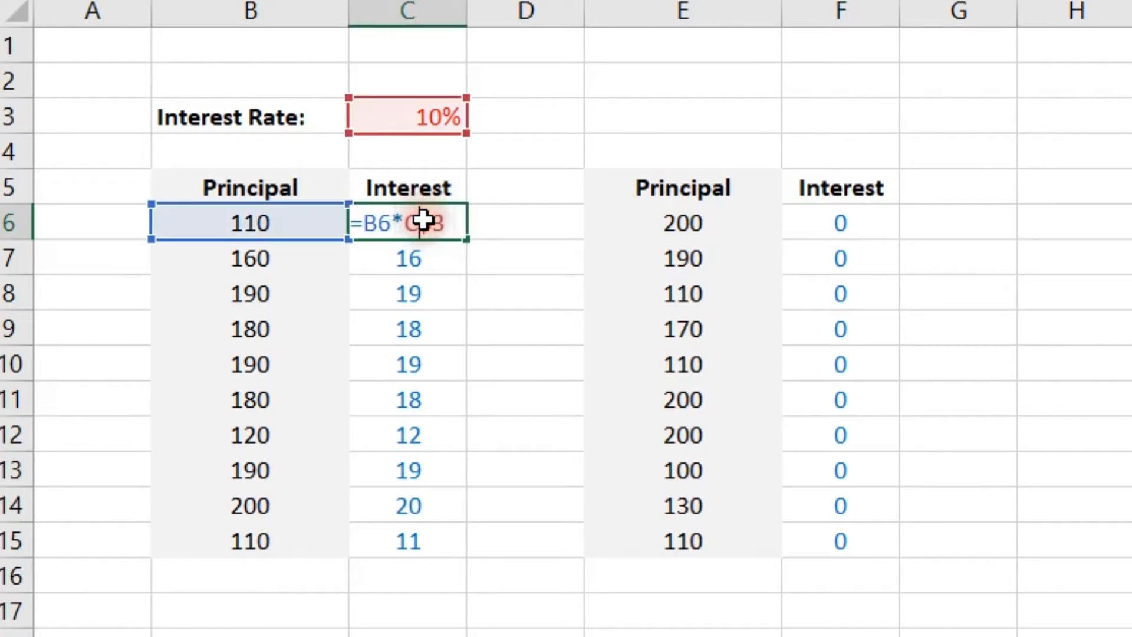
click(408, 223)
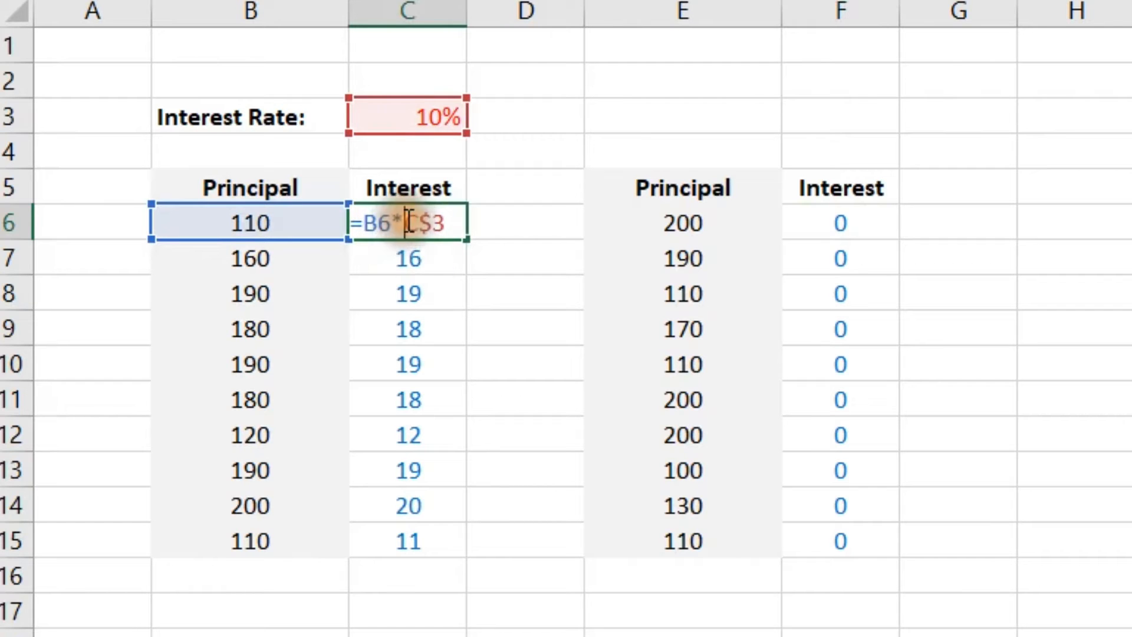
text($)
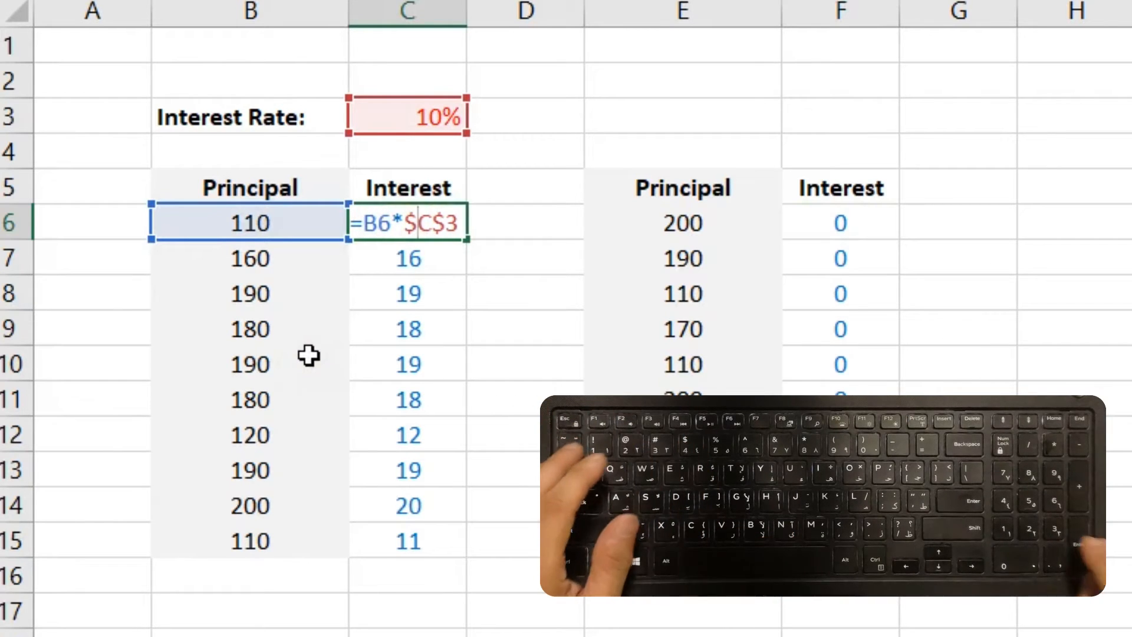
key(Return)
key(Up)
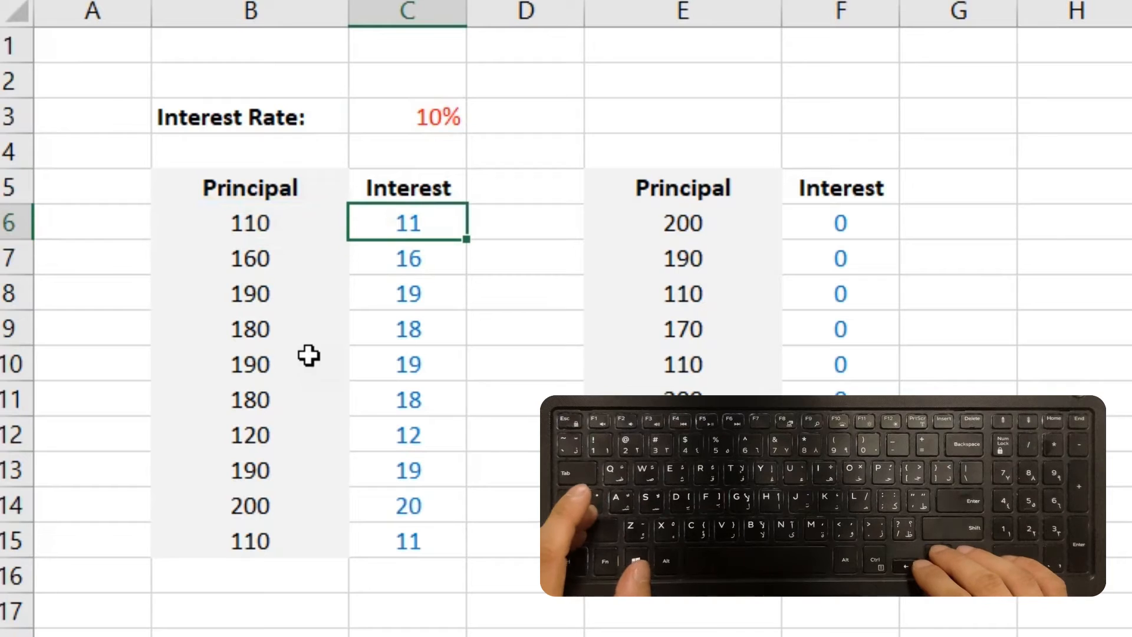
Step: Copy the interest formulas in C6:C15 to the second table's Interest column, starting at F6, and clear the copy marker
key(shift+Down)
key(shift+Down)
key(shift+Down)
key(shift+Down)
key(shift+Down)
key(shift+Down)
key(shift+Down)
key(shift+Down)
key(shift+Down)
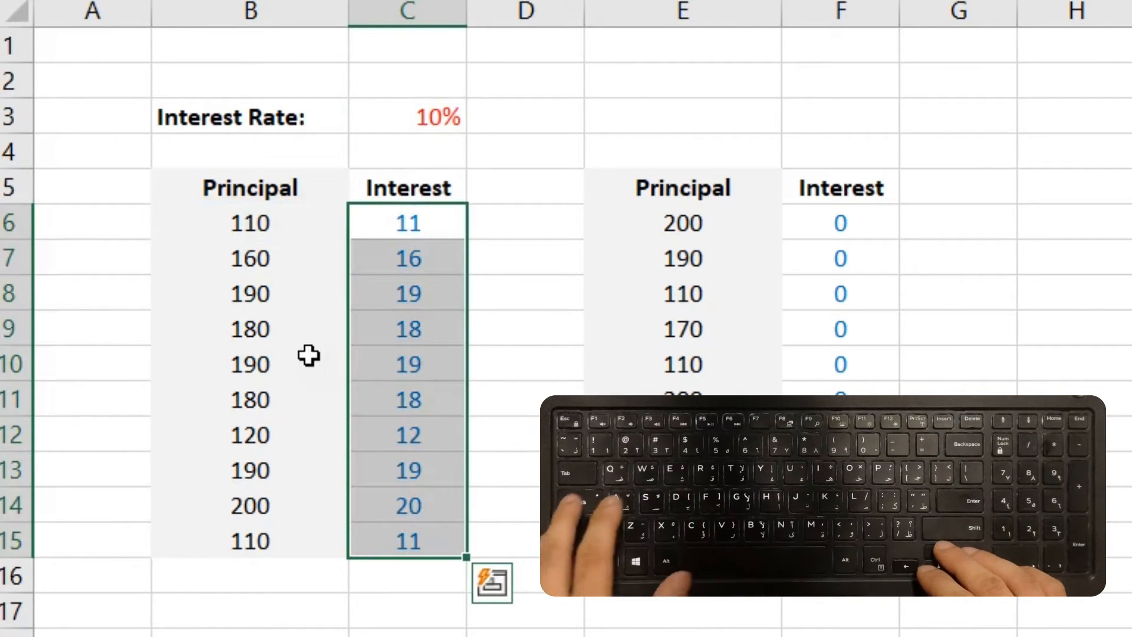
key(ctrl+c)
key(Right)
key(Right)
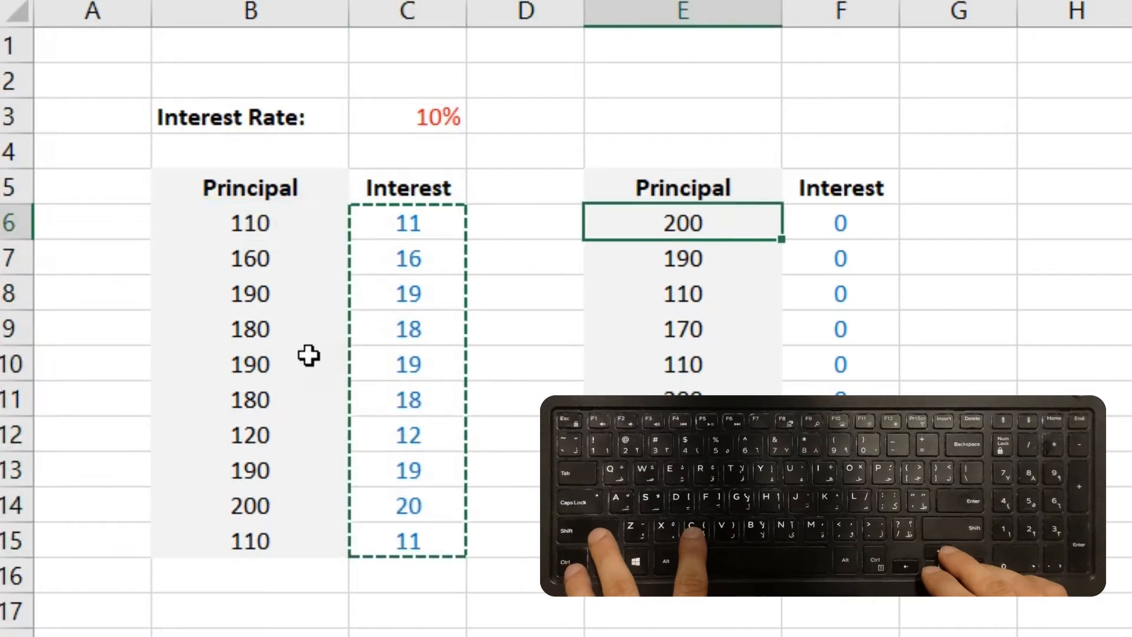
key(Right)
key(ctrl+v)
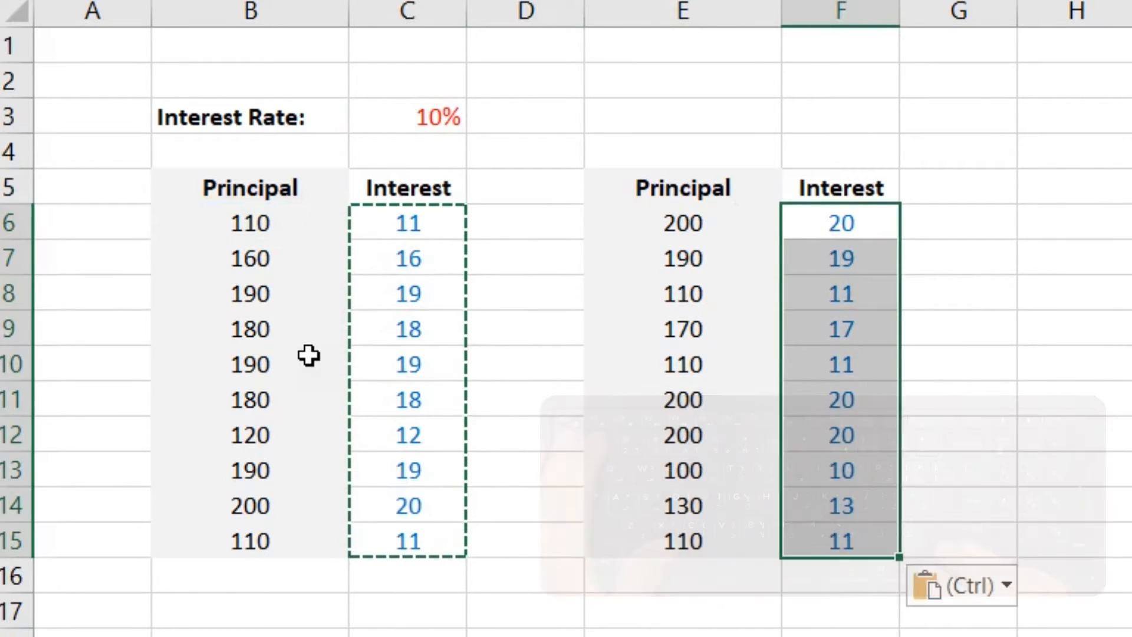
key(Escape)
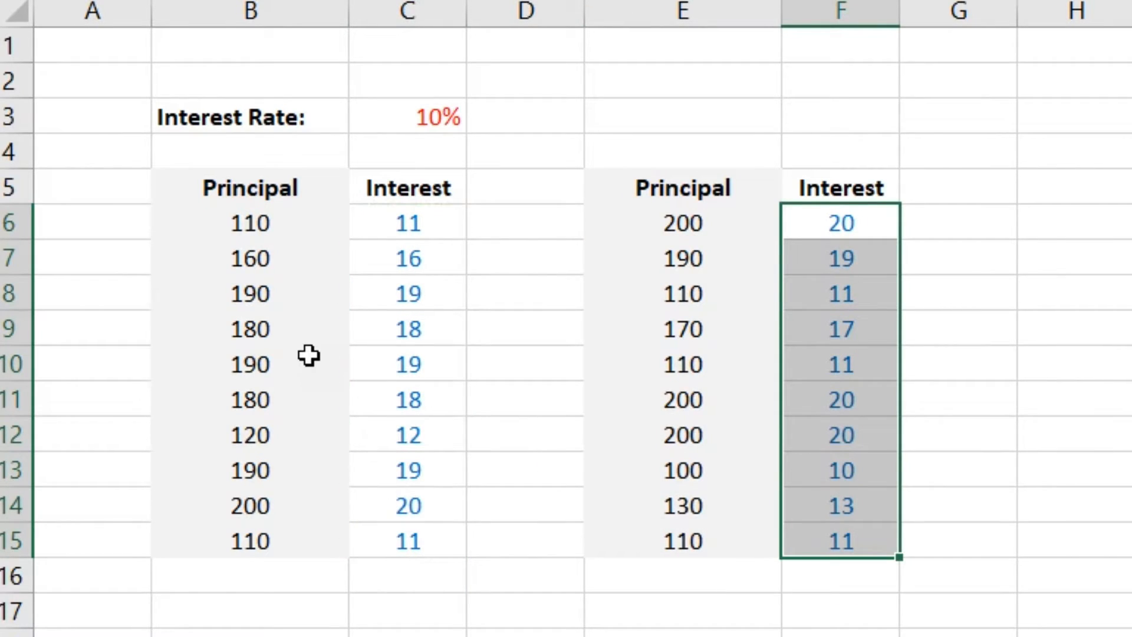
Step: Check which principal and rate cells the pasted formula in F15 refers to, highlighting its absolute rate reference and leaving it unedited
click(841, 539)
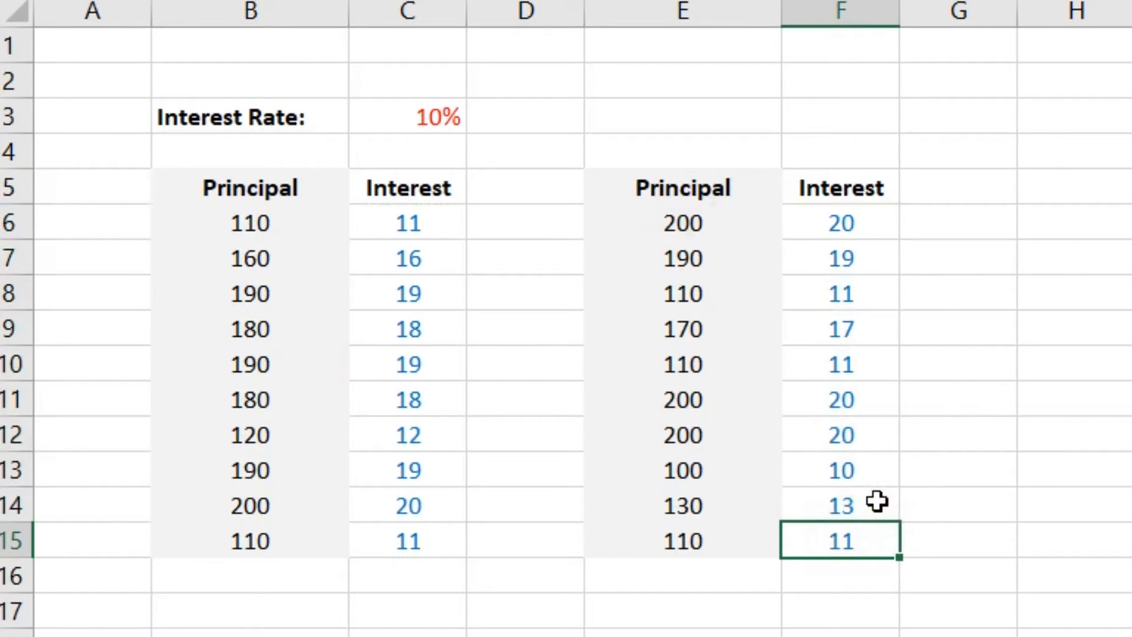
double_click(827, 542)
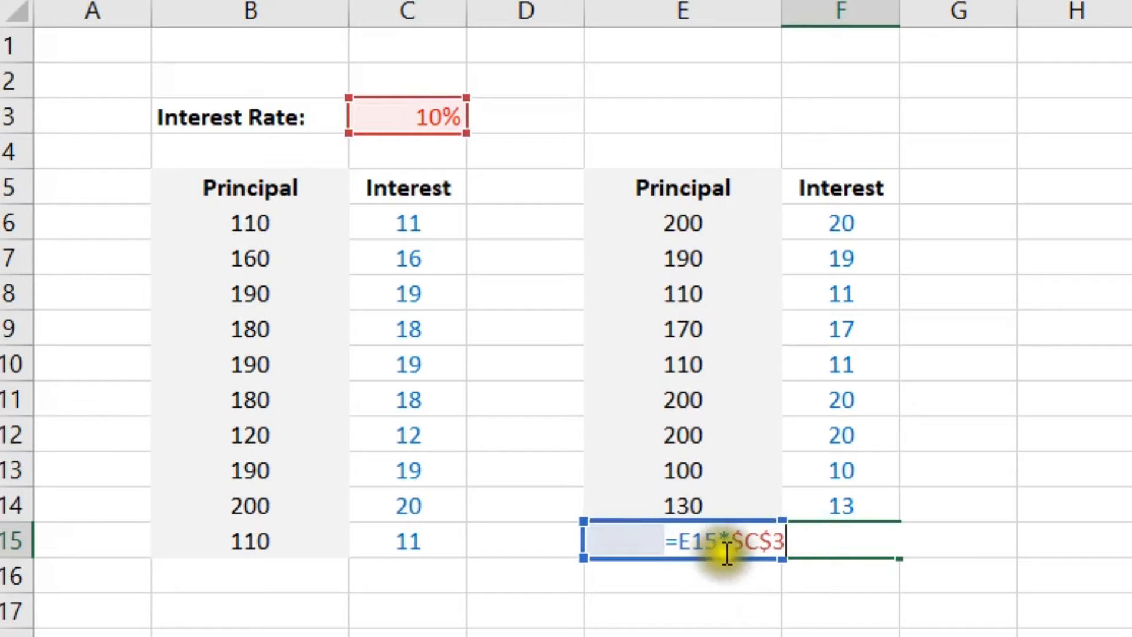
drag(730, 541, 796, 545)
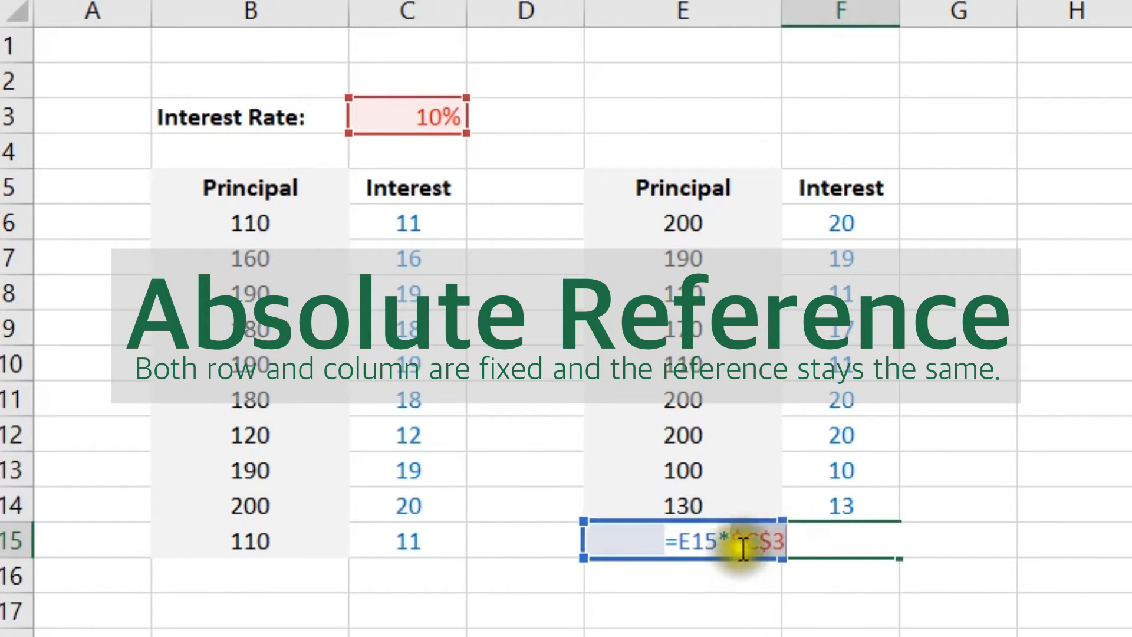
key(Escape)
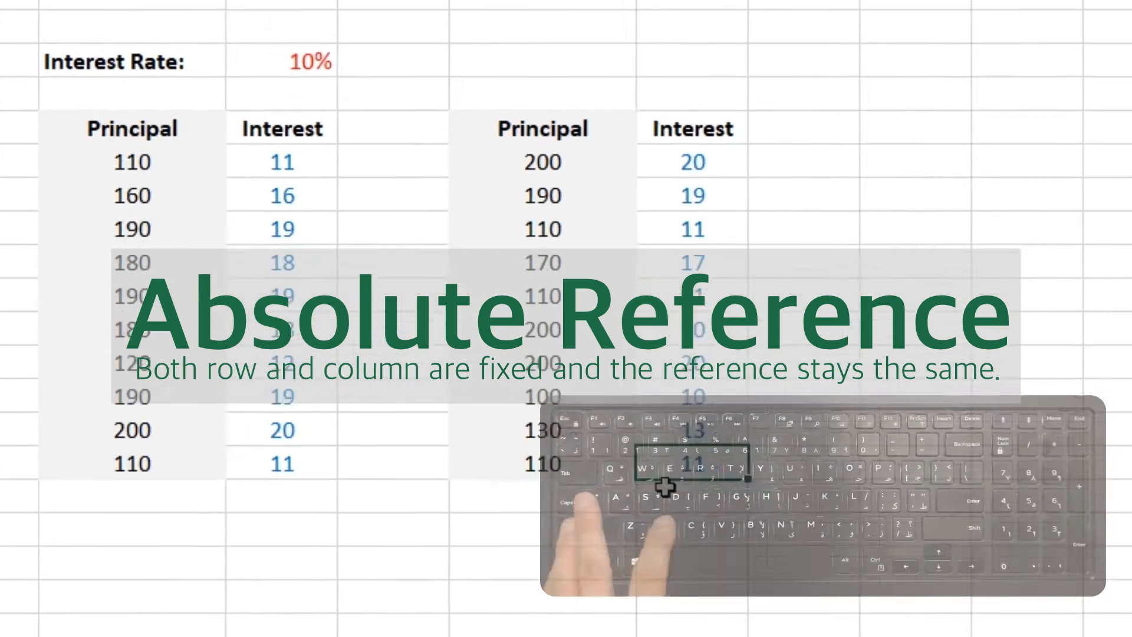
Step: Copy the formula in F15 to the blank cells I13, L15 and L20
key(ctrl+c)
click(472, 154)
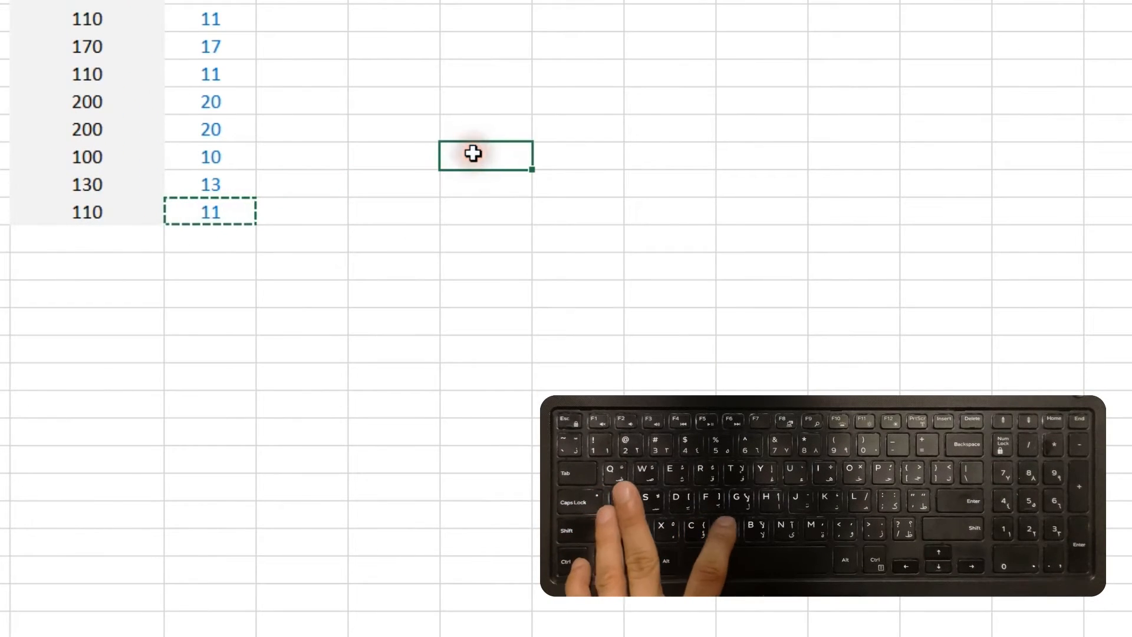
key(ctrl+v)
click(745, 221)
key(ctrl+v)
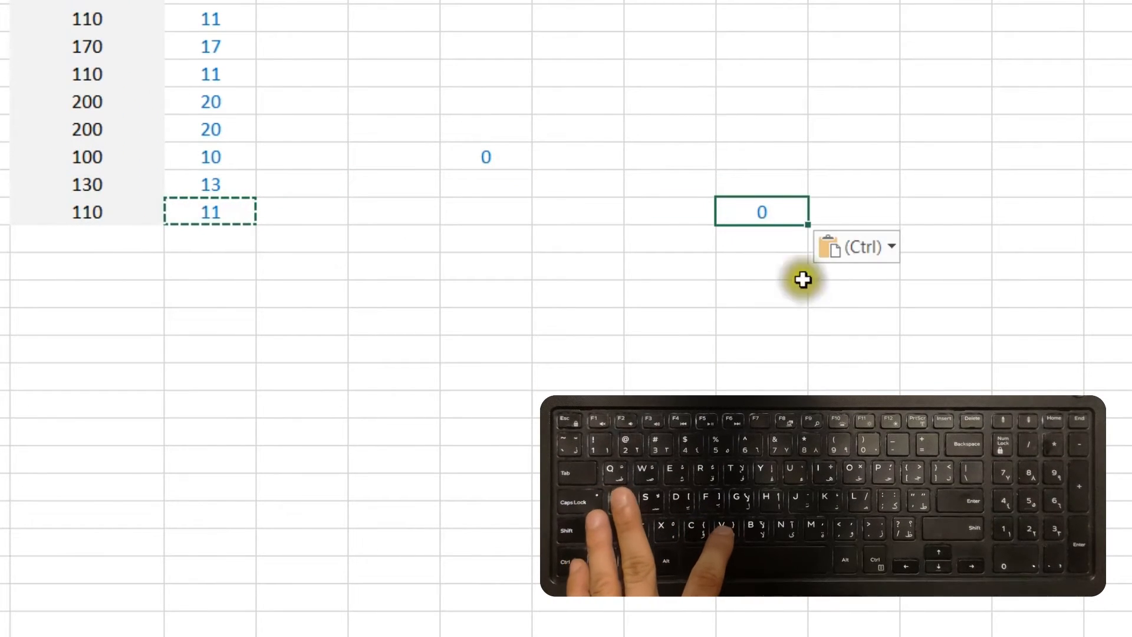
click(758, 338)
key(ctrl+v)
Step: Check the references in the pasted formulas in L20 and L15, leaving them unedited, and select I13
double_click(784, 348)
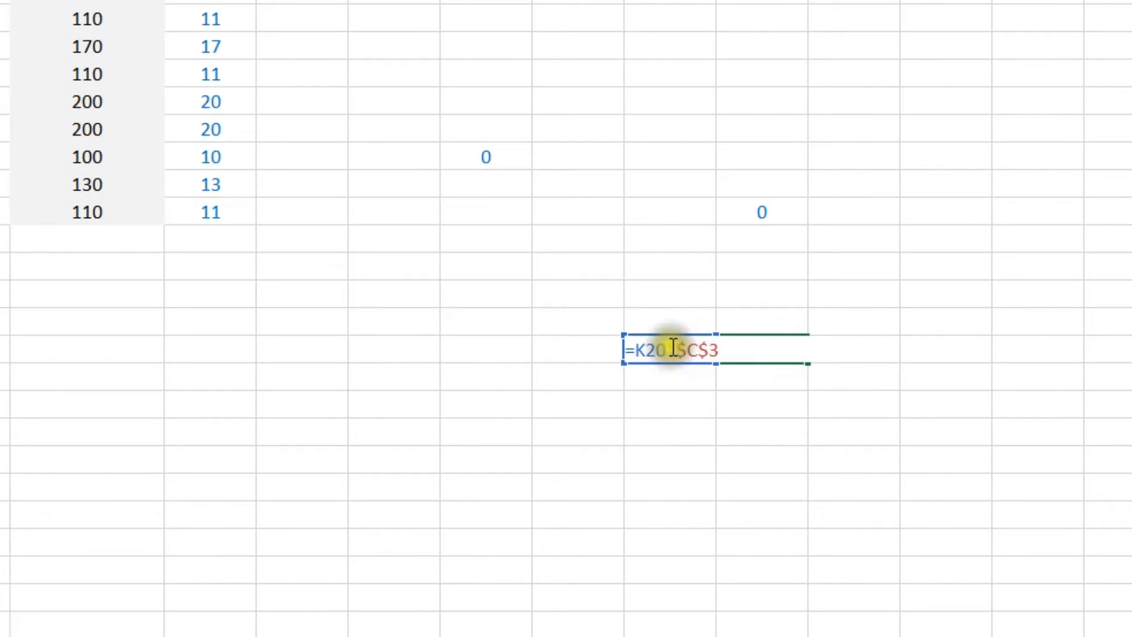
click(725, 353)
click(763, 215)
double_click(765, 210)
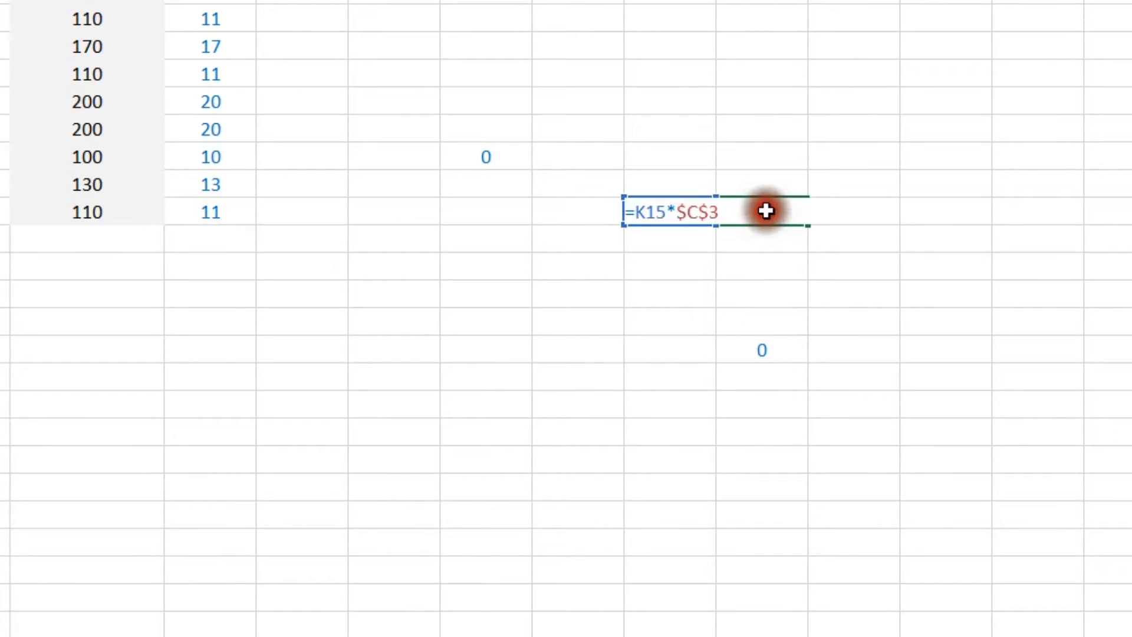
click(725, 212)
click(474, 163)
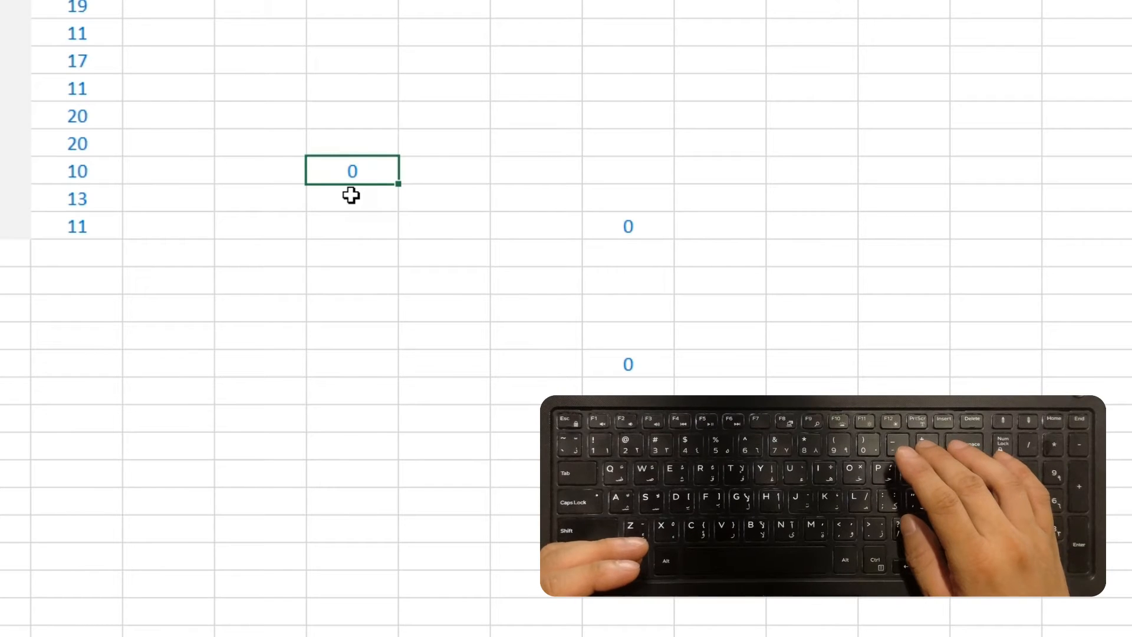
Step: Start a formula in I13 referring to I12, cycle it through absolute, mixed and relative reference types, and discard the edit
text(=)
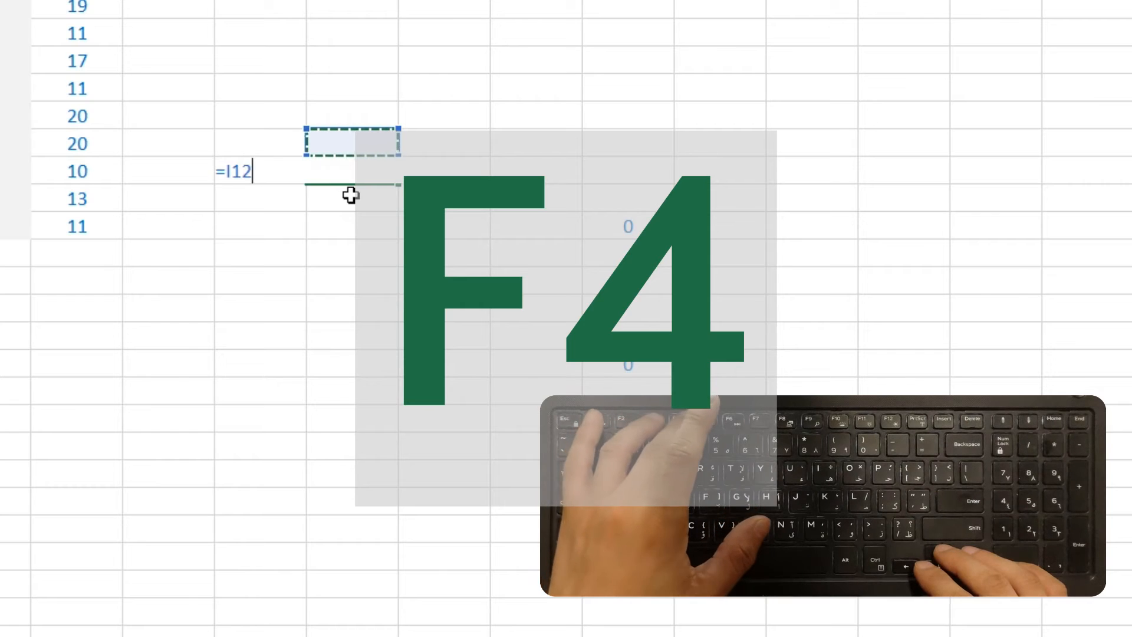
key(F4)
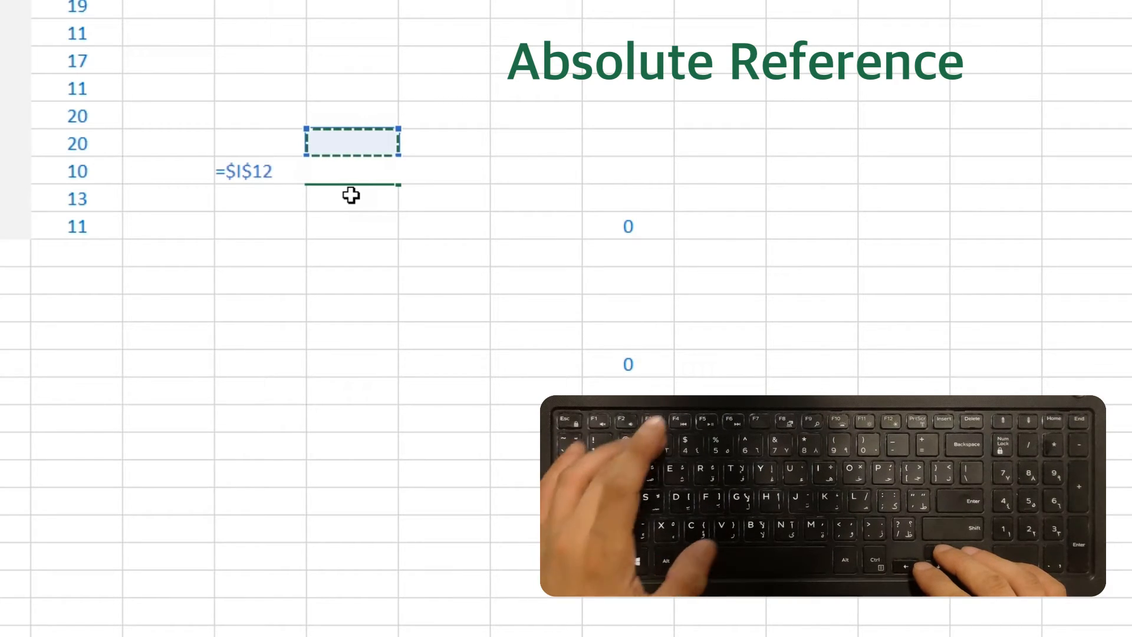
key(F4)
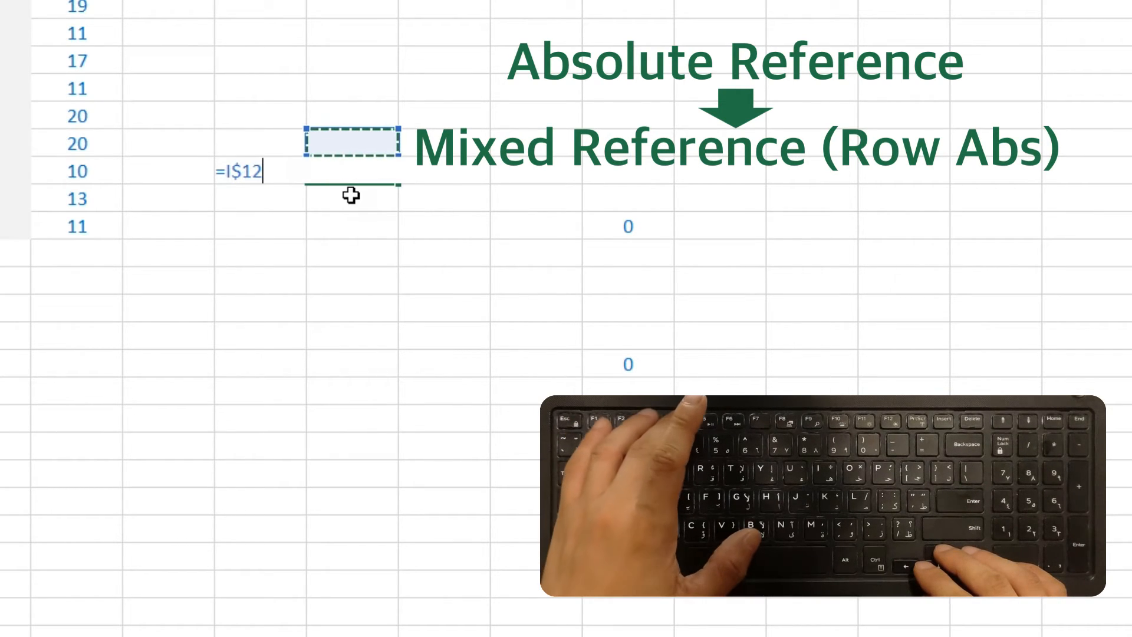
key(F4)
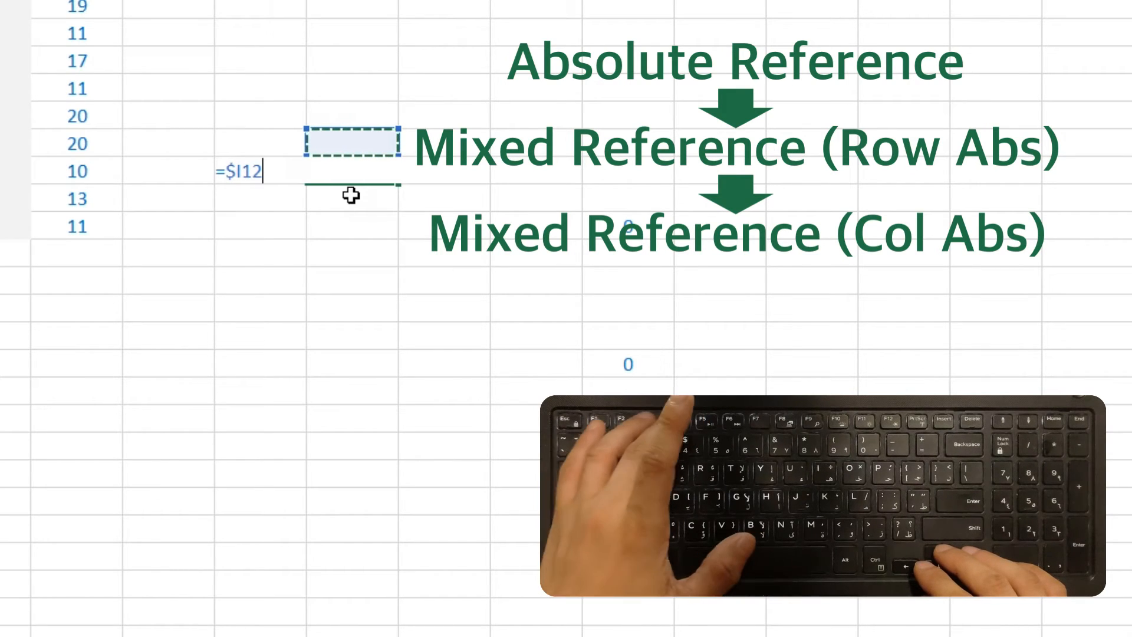
key(F4)
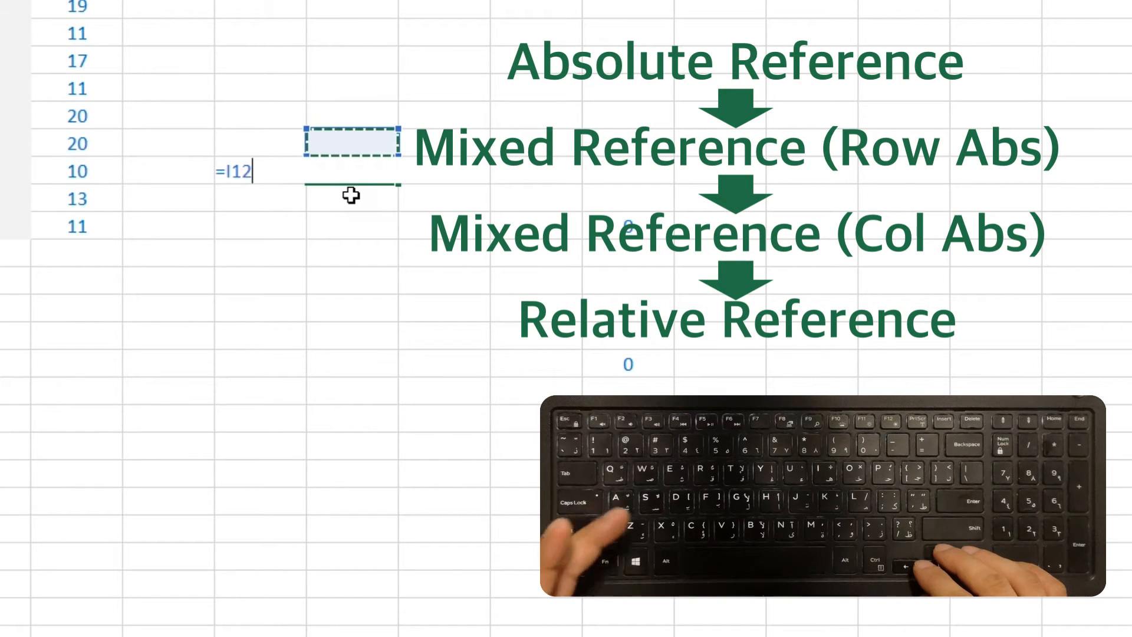
key(F4)
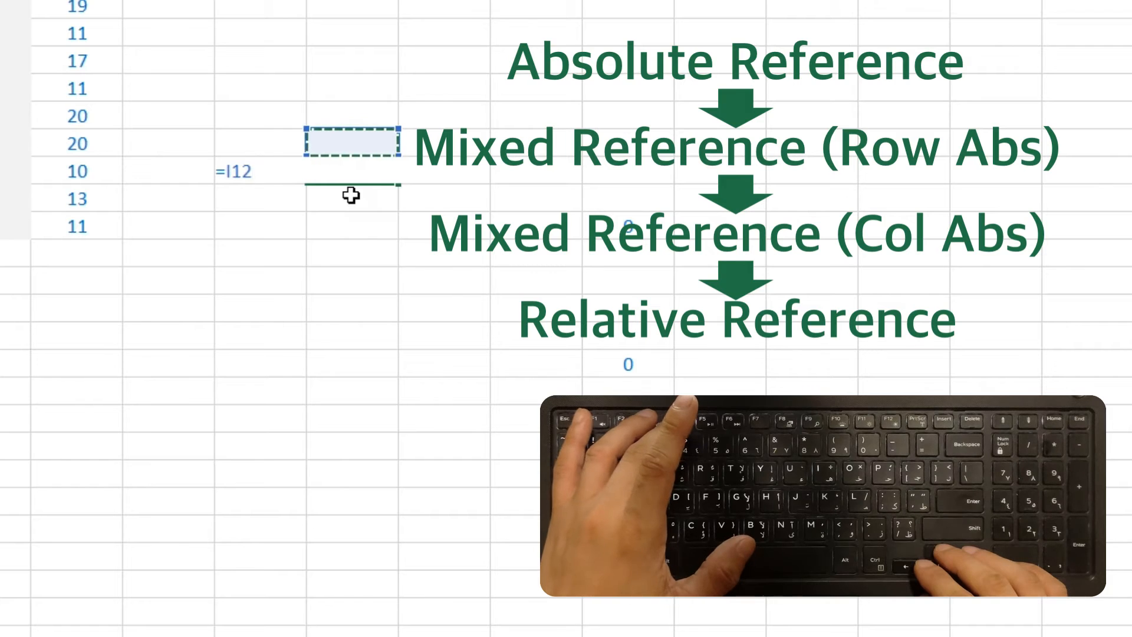
key(F4)
key(Escape)
Step: Start the formula =K13:L18,N13:O18,Q13:R18 in I13 by picking the three ranges
text(=)
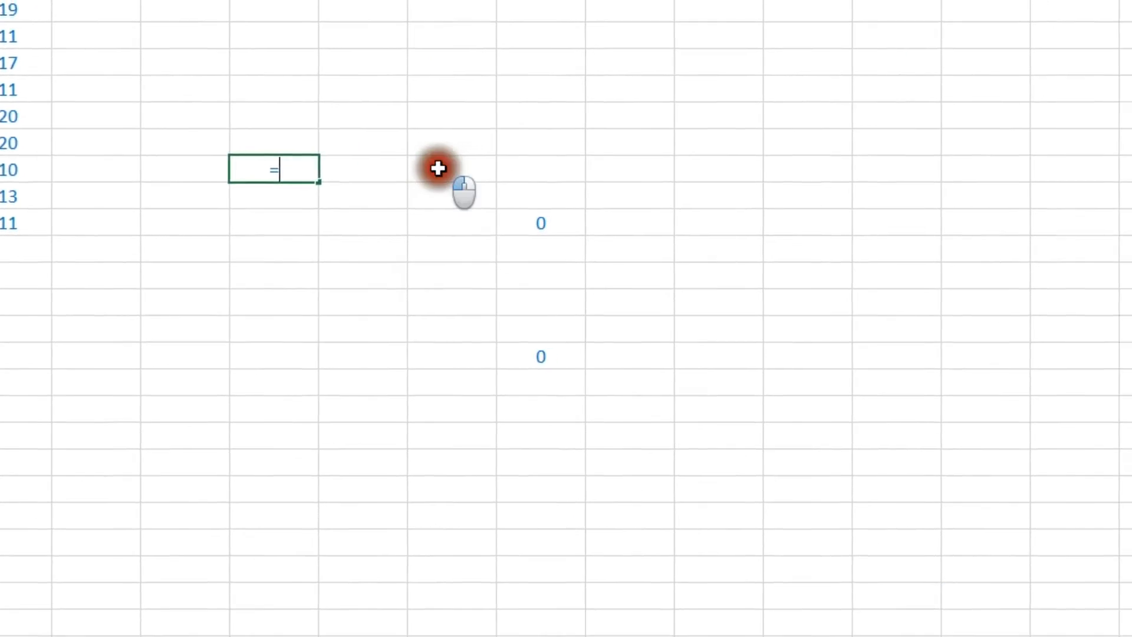
drag(438, 168, 574, 312)
text(,)
drag(699, 175, 735, 300)
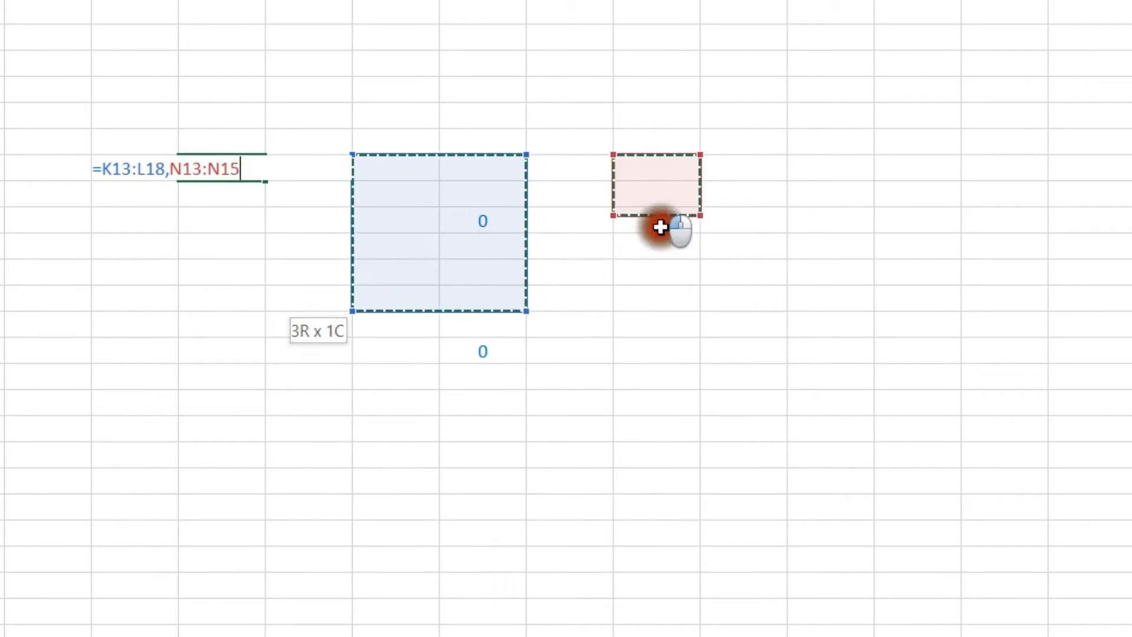
text(,)
drag(909, 171, 986, 304)
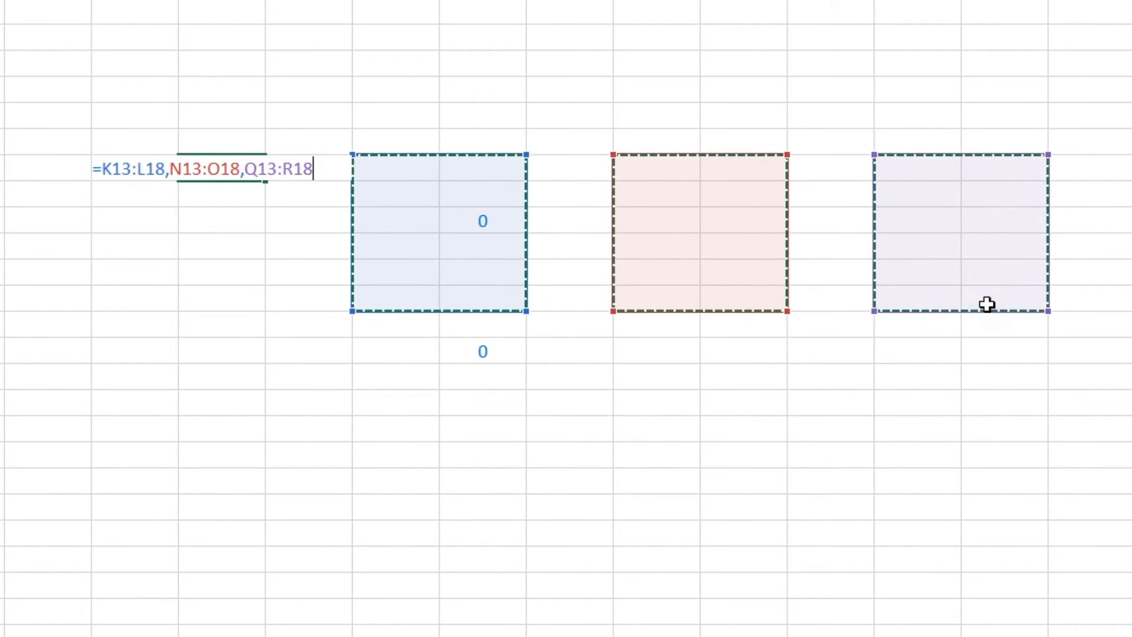
Step: Cycle all three ranges together through the reference types back to relative and enter the formula in I13
key(F4)
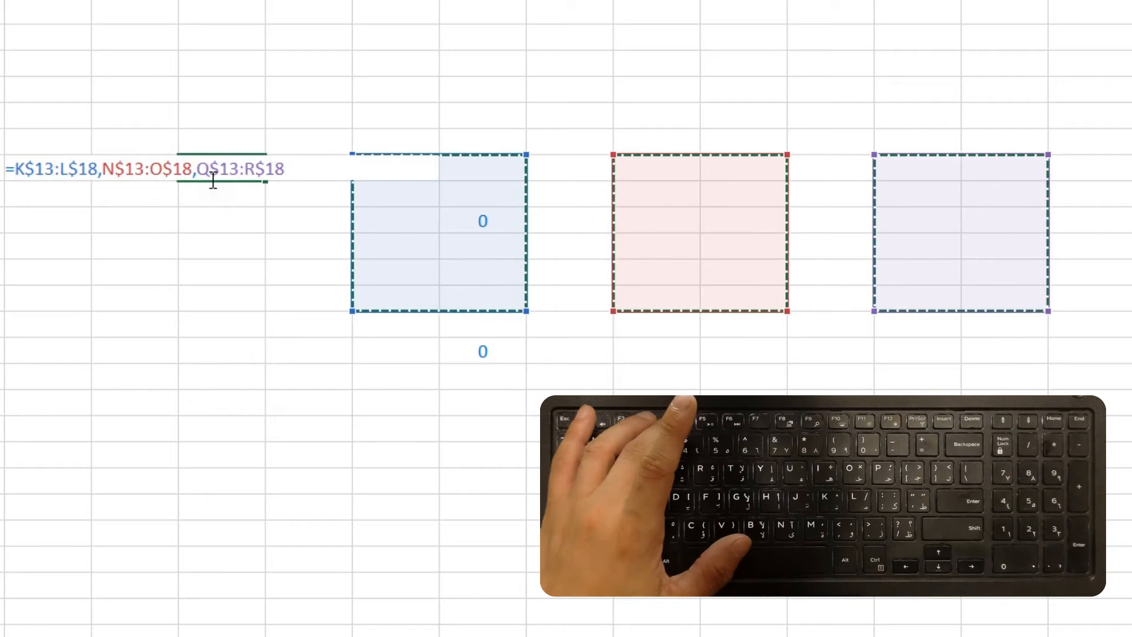
key(F4)
key(F4)
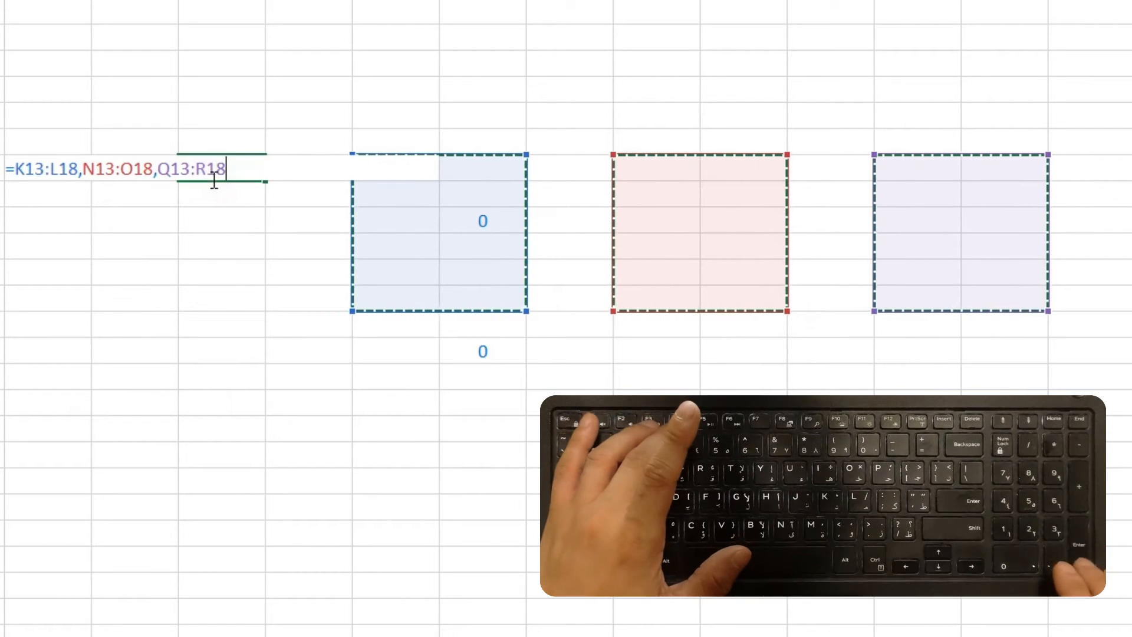
key(Return)
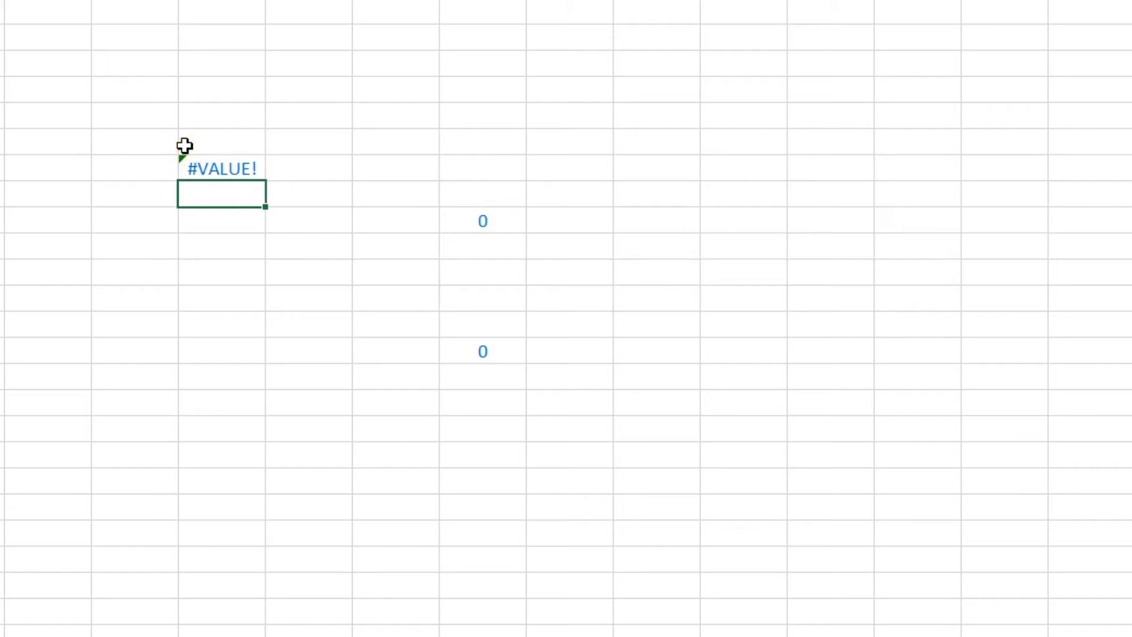
Step: Reopen the formula in I13 and make its K13, L18 and N13 references absolute one at a time
click(202, 170)
click(228, 171)
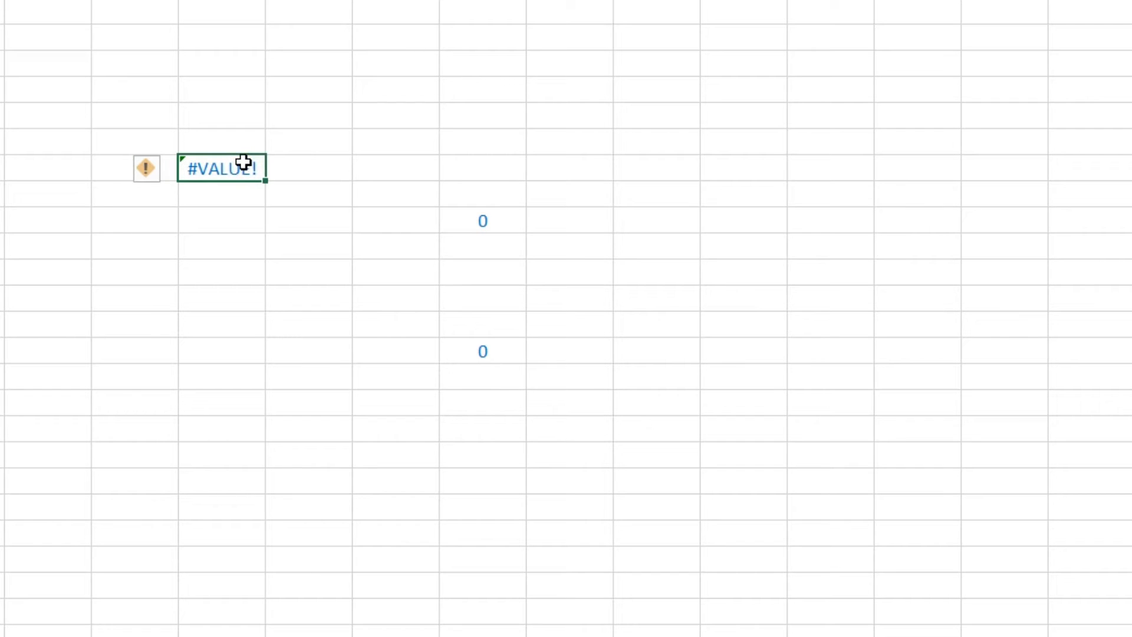
key(F2)
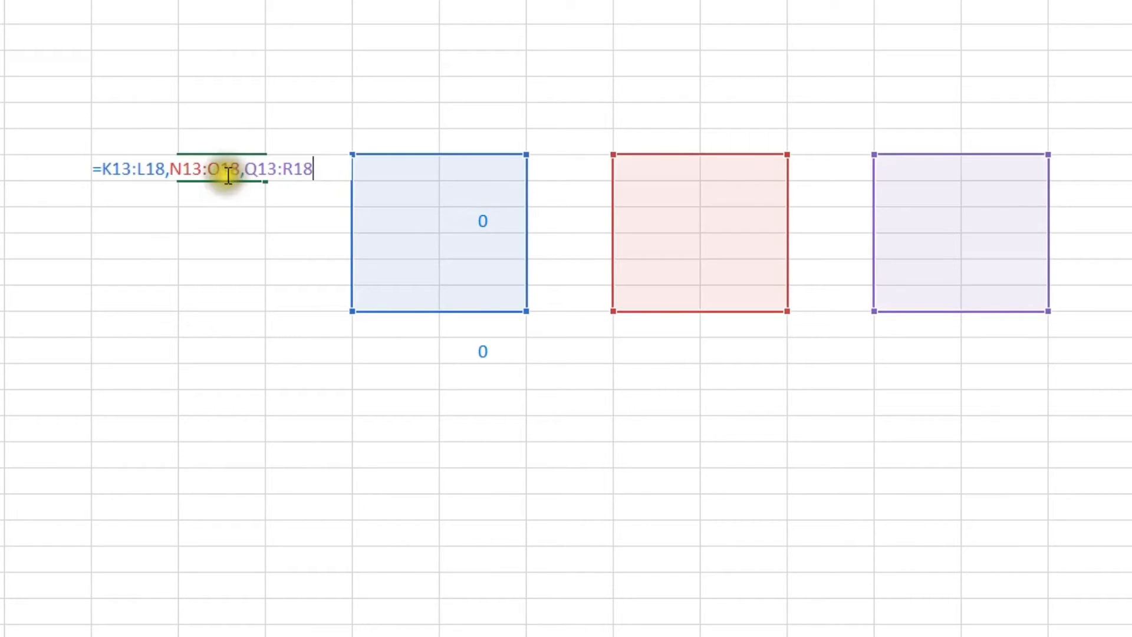
click(112, 170)
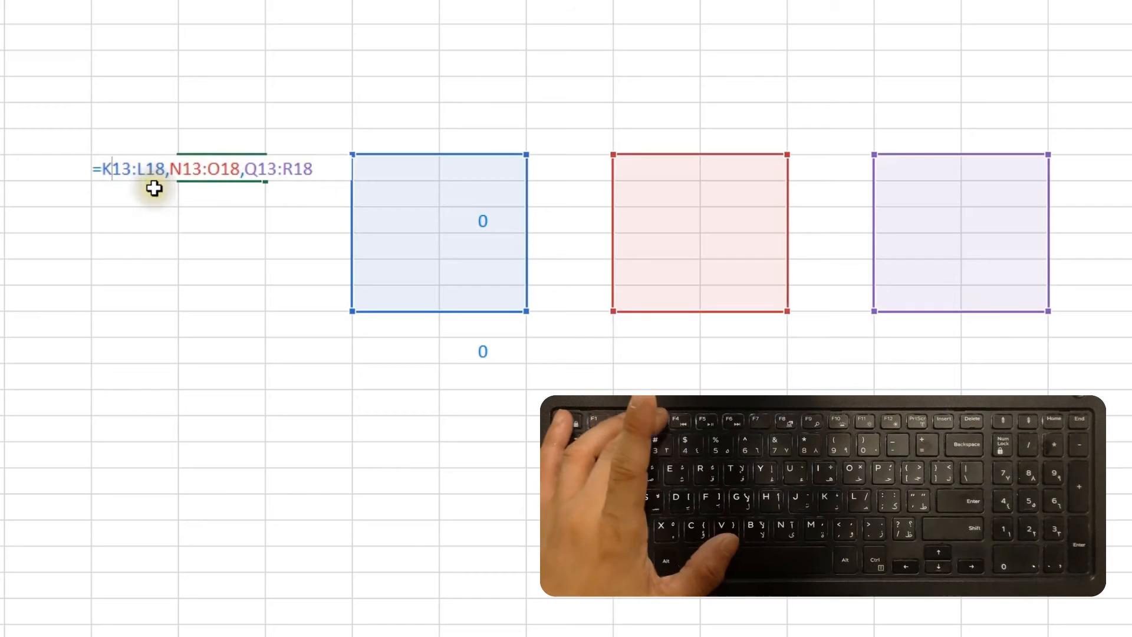
key(F4)
click(170, 169)
key(F4)
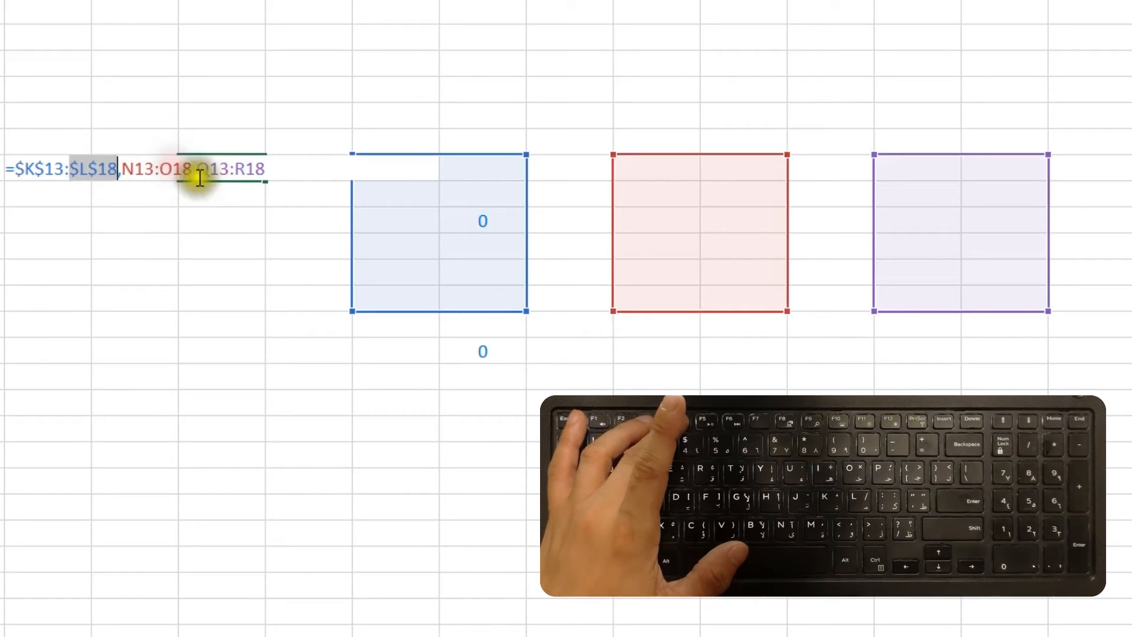
click(143, 169)
key(F4)
click(193, 168)
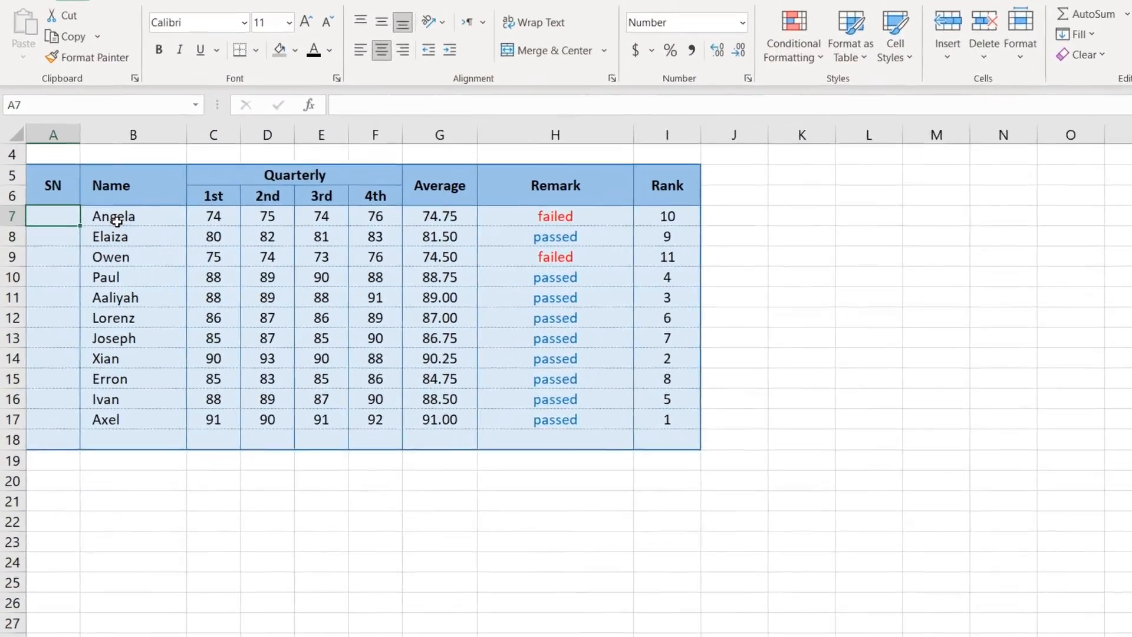
Step: Number the students in the SN column from 1 to 11 in cells A7:A17
key(F2)
text(1)
key(Return)
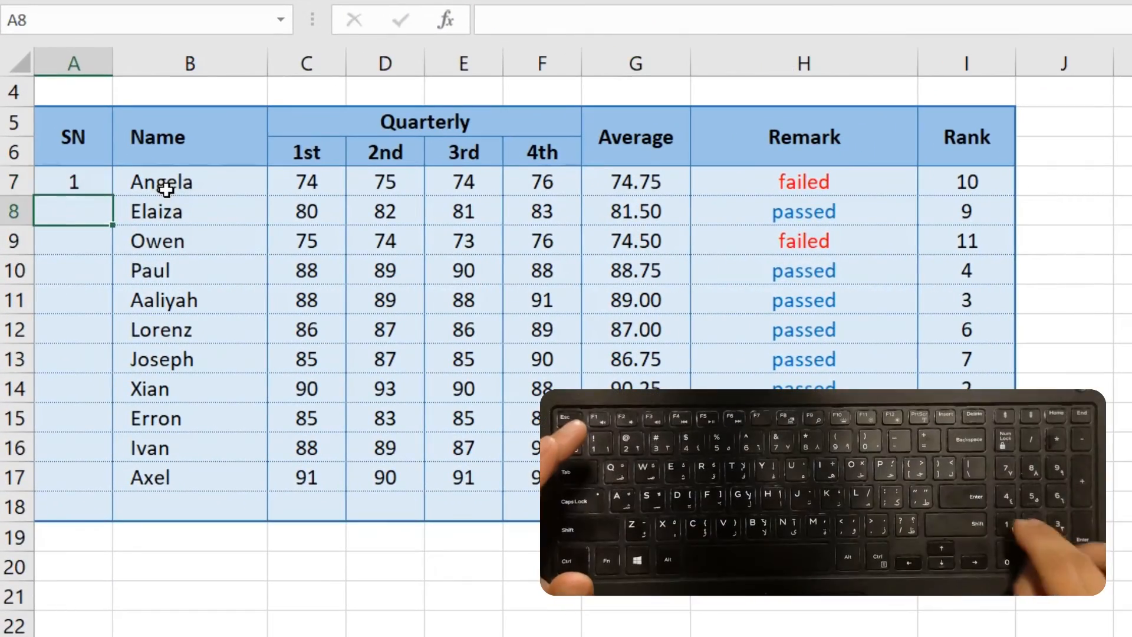
text(2)
key(Return)
text(3)
key(Return)
text(4)
key(Return)
text(5)
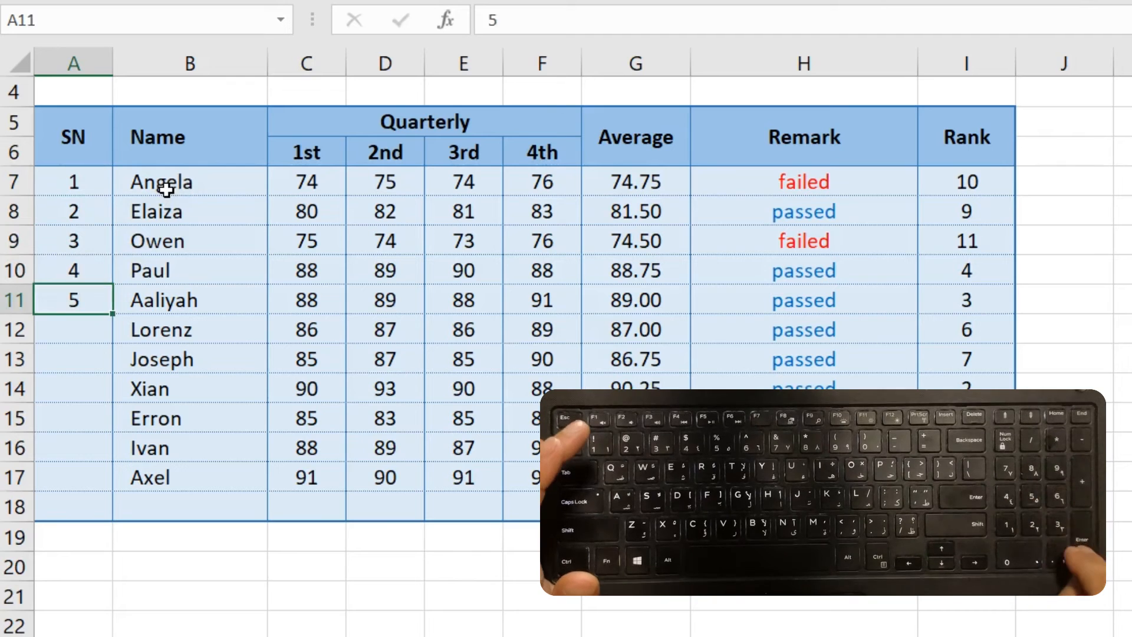
key(Return)
text(6)
key(Return)
text(7)
key(Return)
text(8)
key(Return)
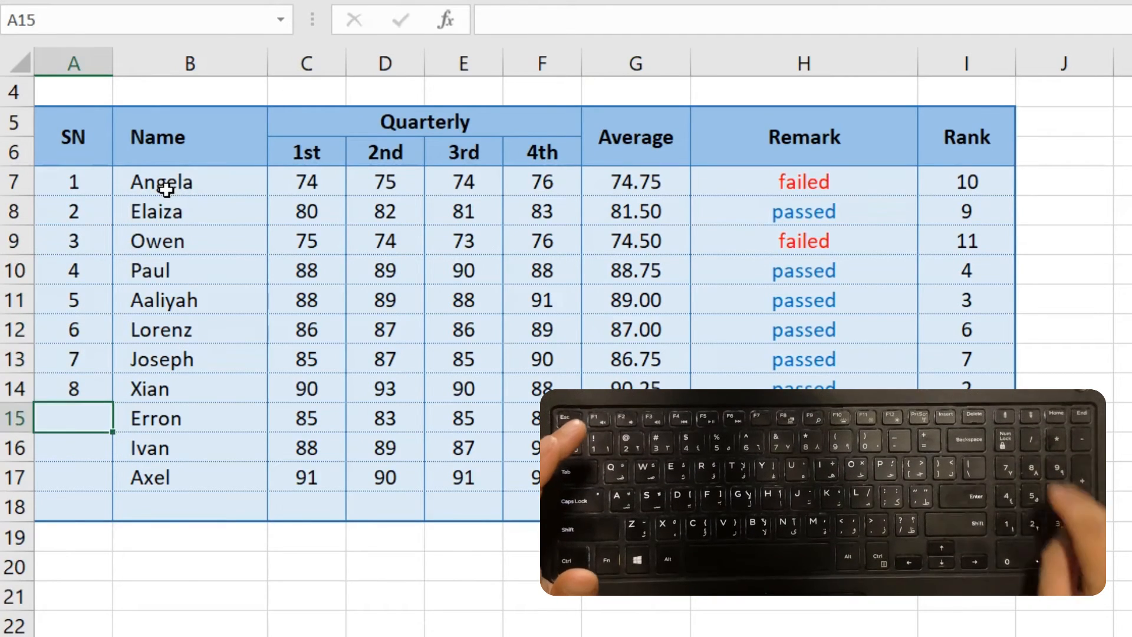
text(9)
key(Return)
text(10)
key(Return)
text(11)
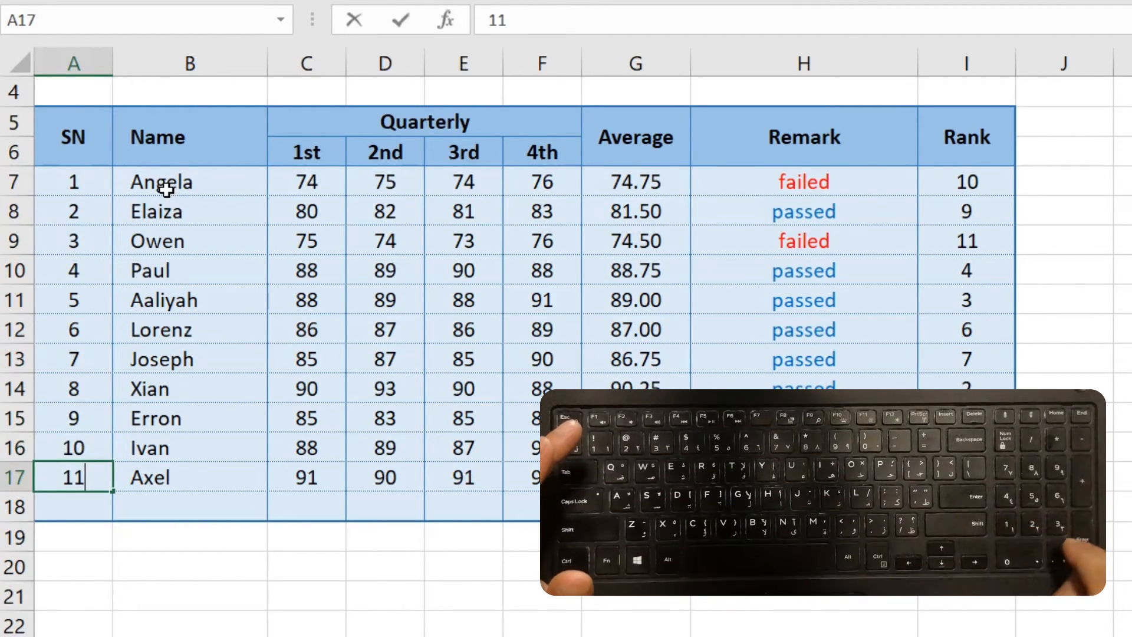
key(Return)
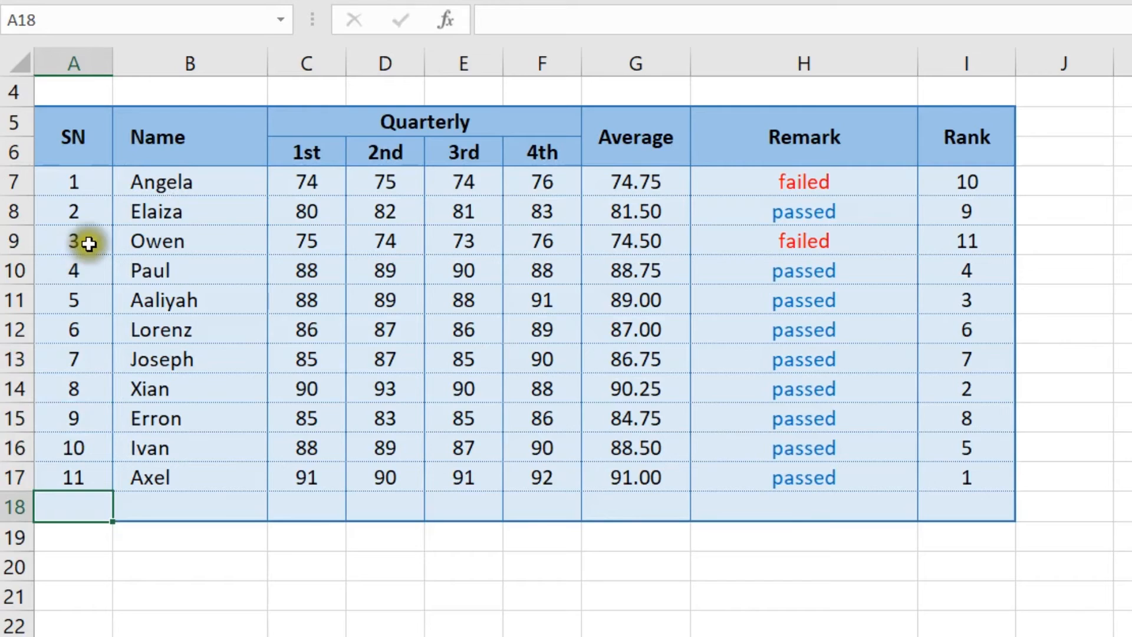
Step: Clear the serial numbers in A9:A17 and refill them by extending the series from A7:A8 down to A17
drag(86, 242, 75, 488)
key(Delete)
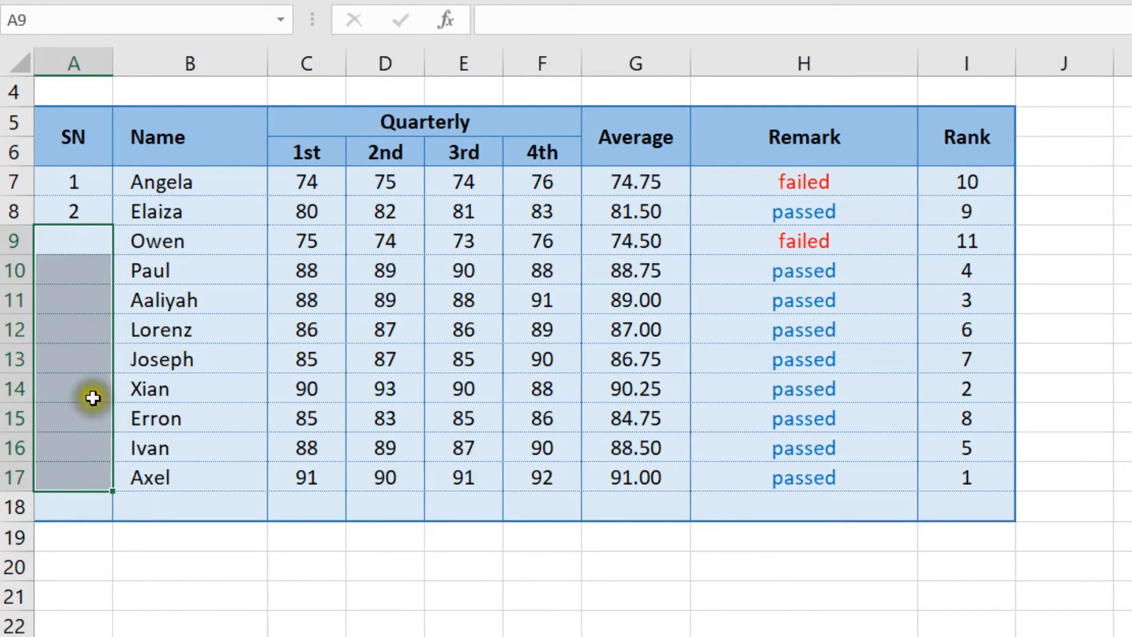
drag(89, 177, 89, 206)
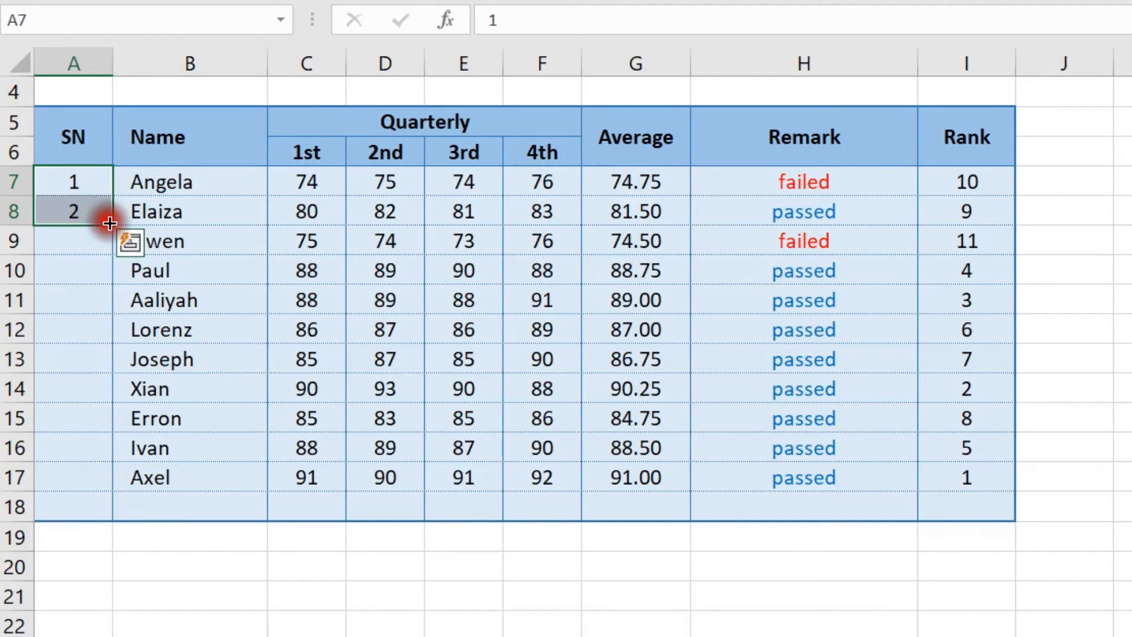
double_click(109, 223)
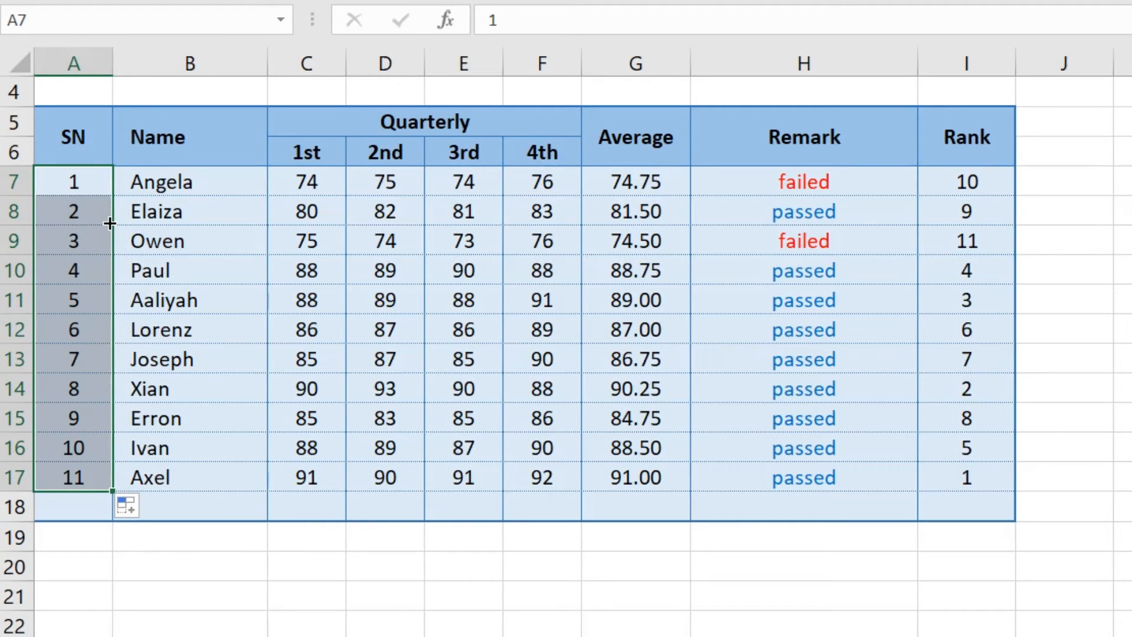
Step: Insert a new blank column before the SN column
click(59, 271)
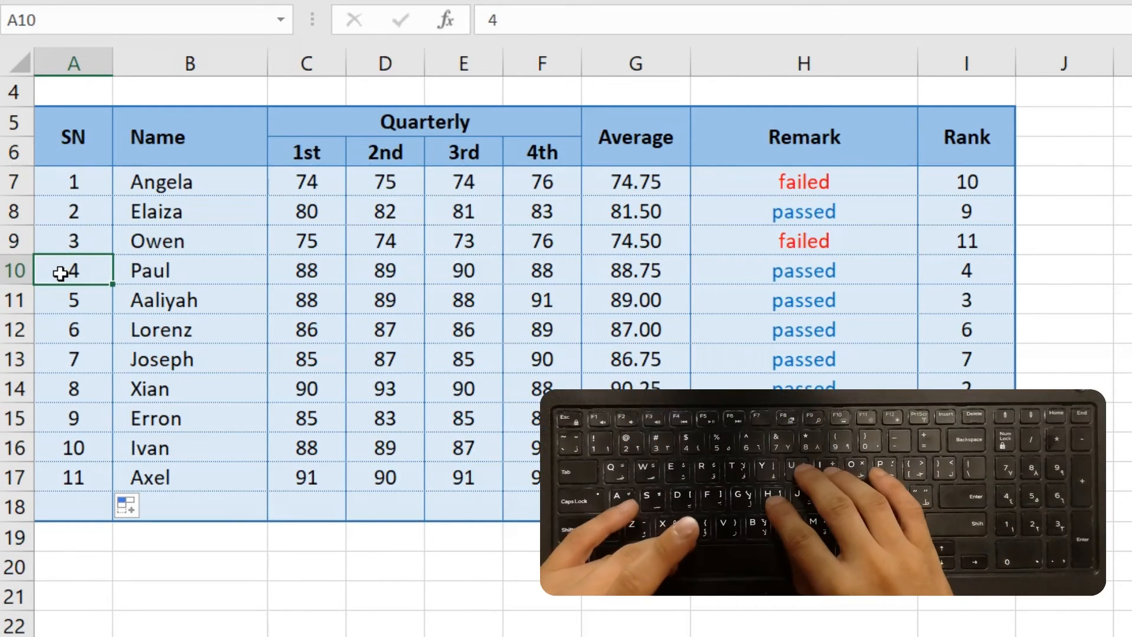
key(alt)
key(h)
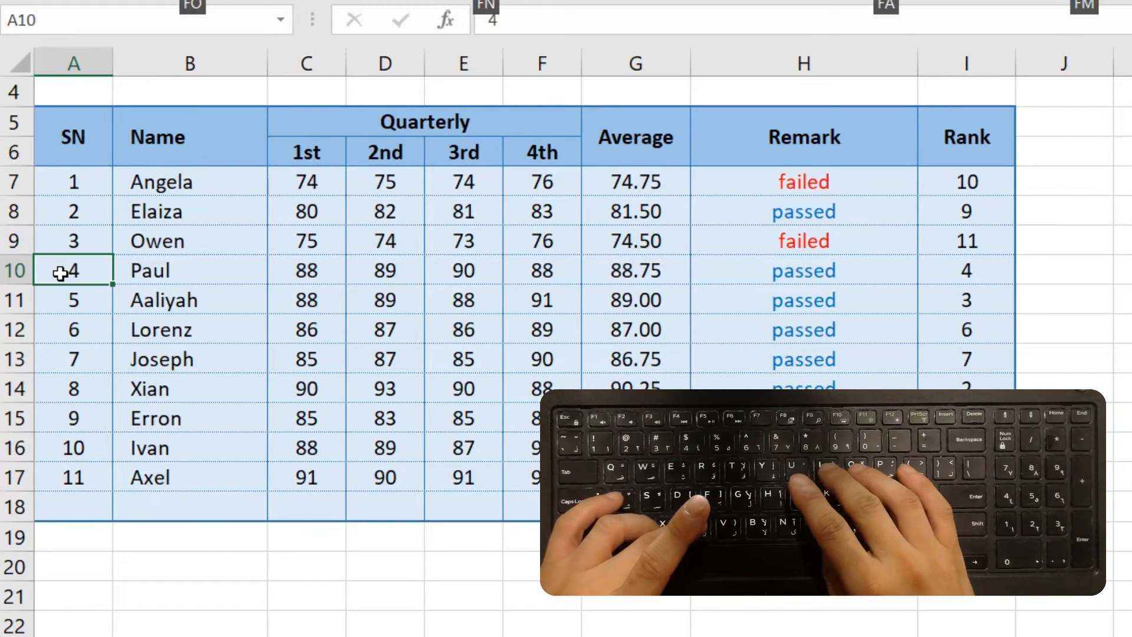
key(i)
key(c)
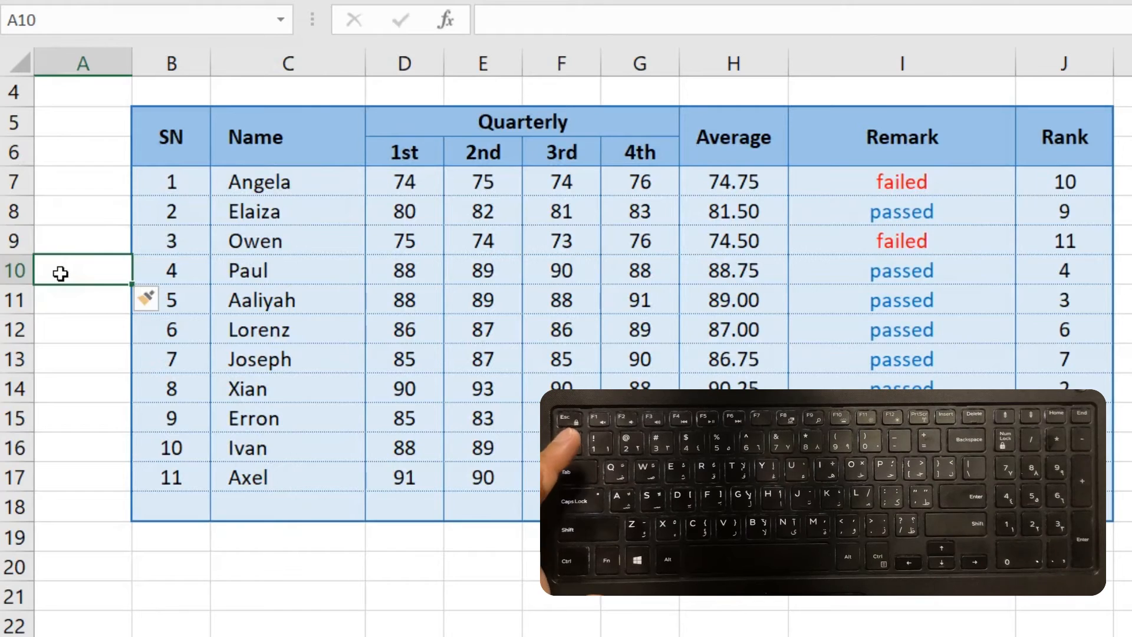
Step: Enter 1 in A7 and the formula =A7+1 in A8 of the new column
key(Up)
key(Up)
key(Up)
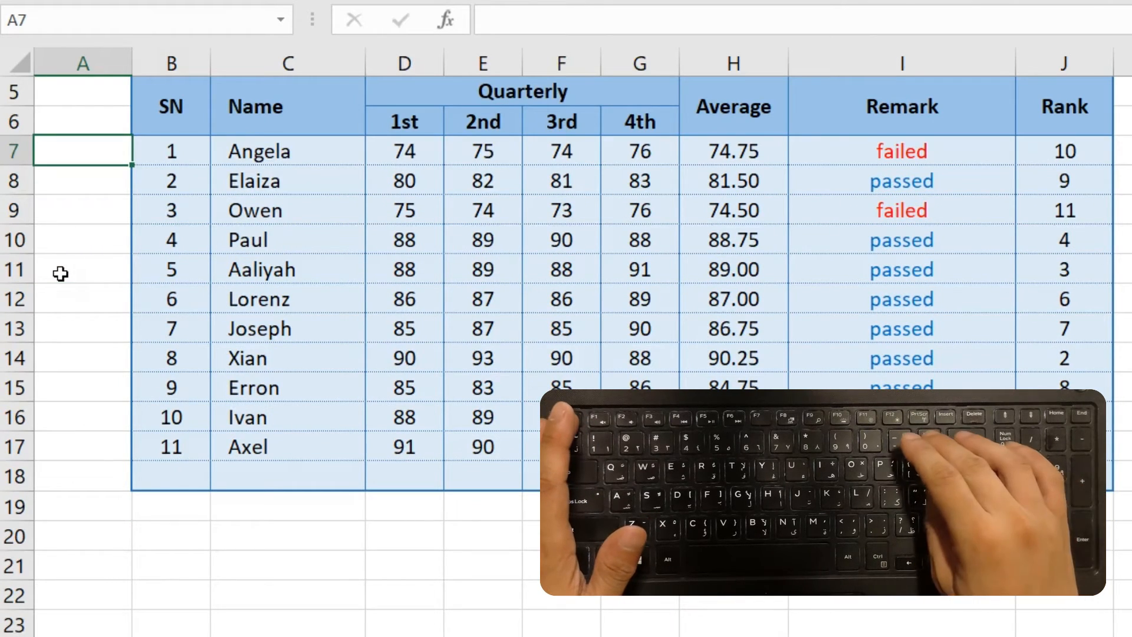
text(1)
key(Return)
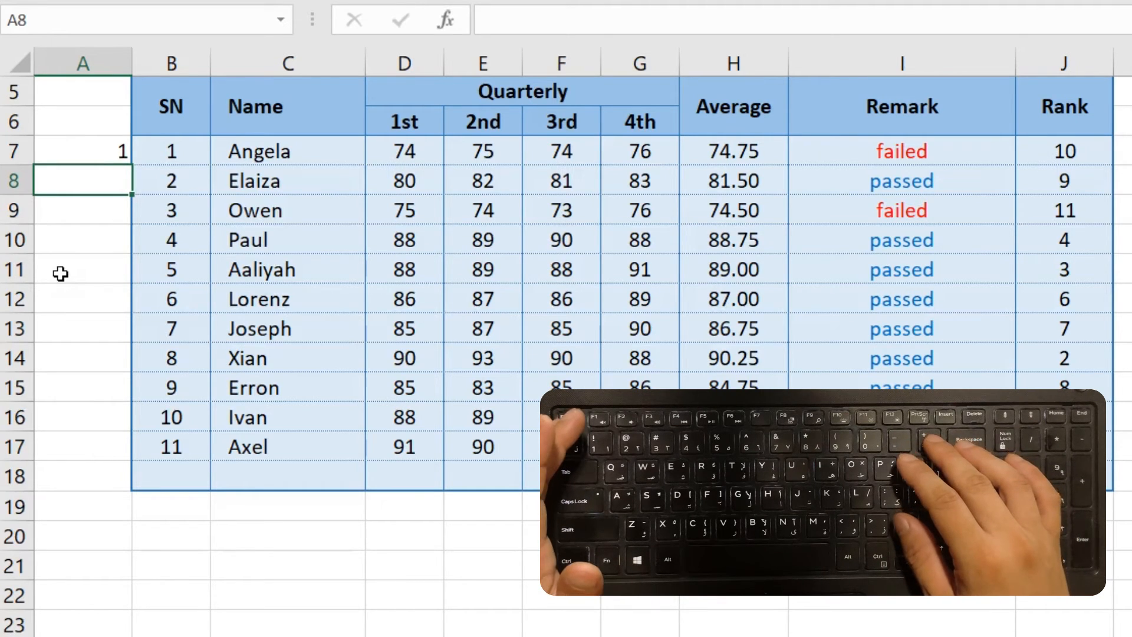
text(=)
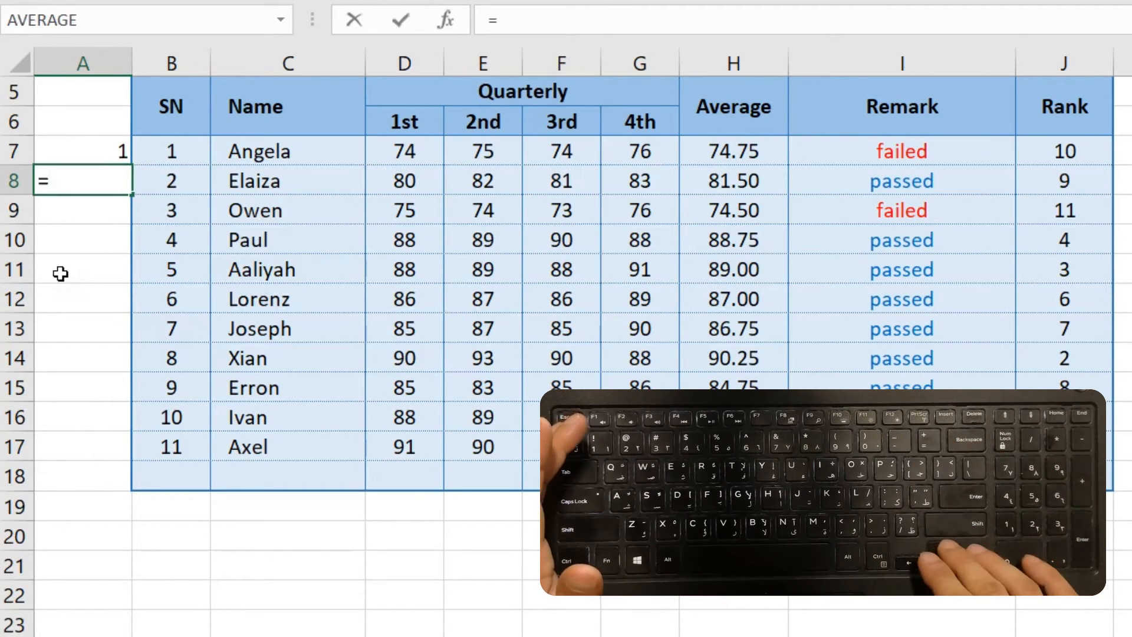
key(Up)
text(+1)
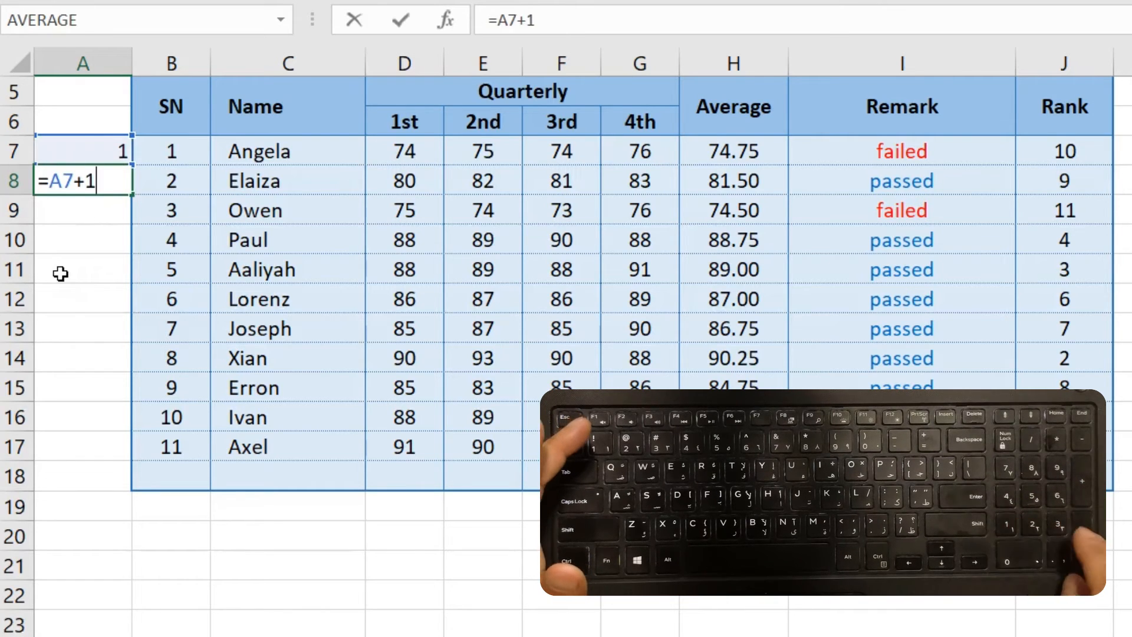
key(Return)
Step: Fill the A8 formula down through A17
key(Up)
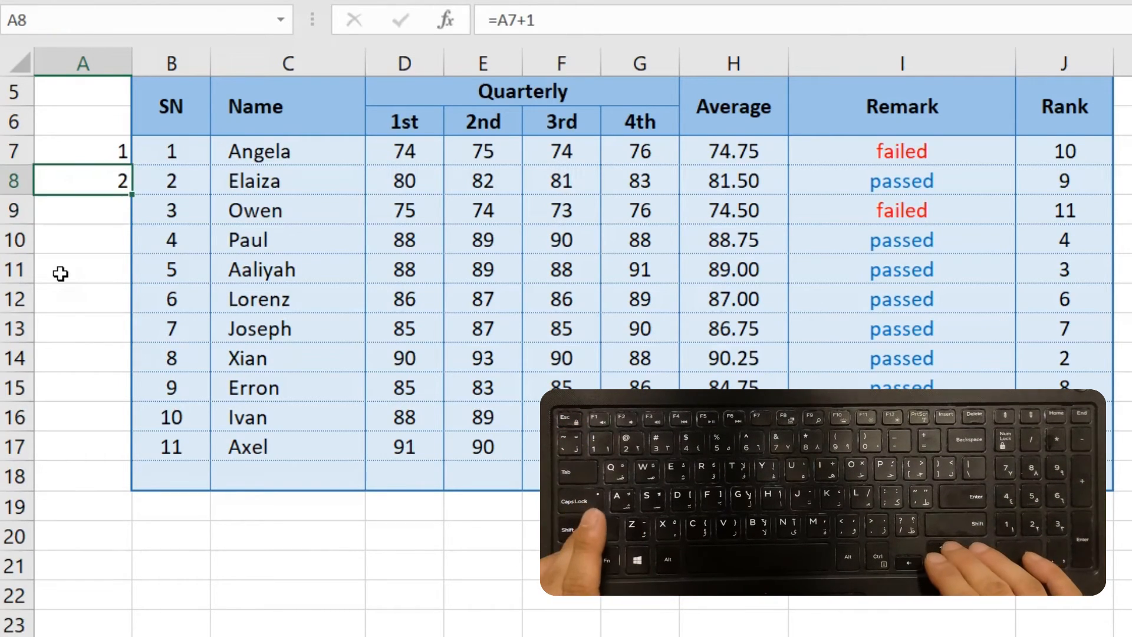
key(shift+Down)
key(shift+Down)
key(shift+Down)
key(shift+Down)
key(shift+Down)
key(shift+Down)
key(shift+Down)
key(shift+Down)
key(shift+Down)
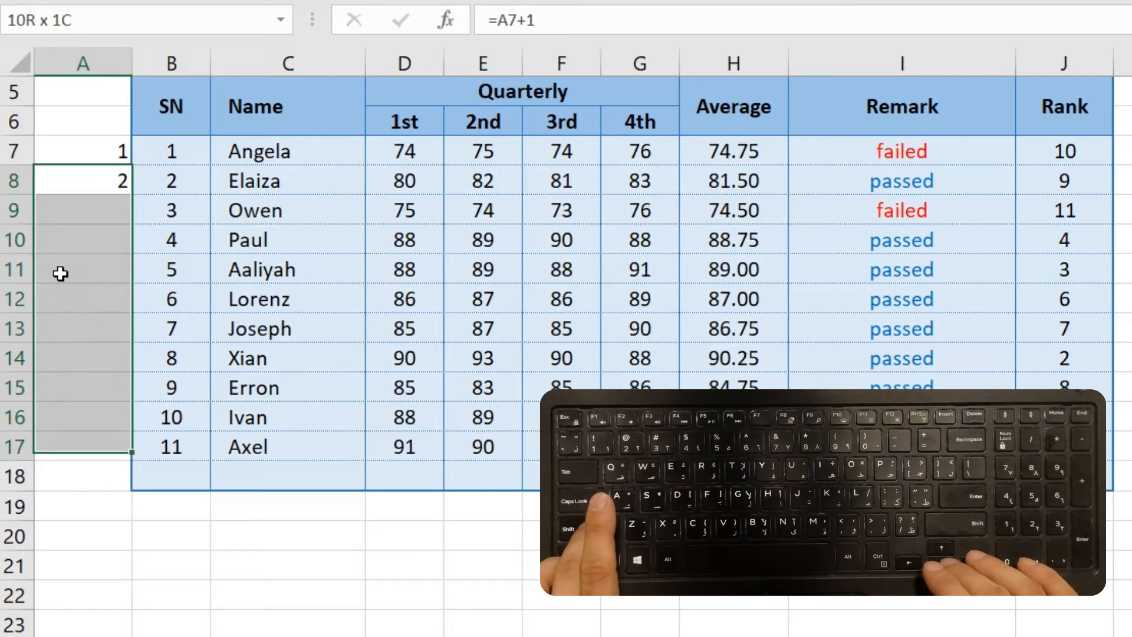
key(ctrl+d)
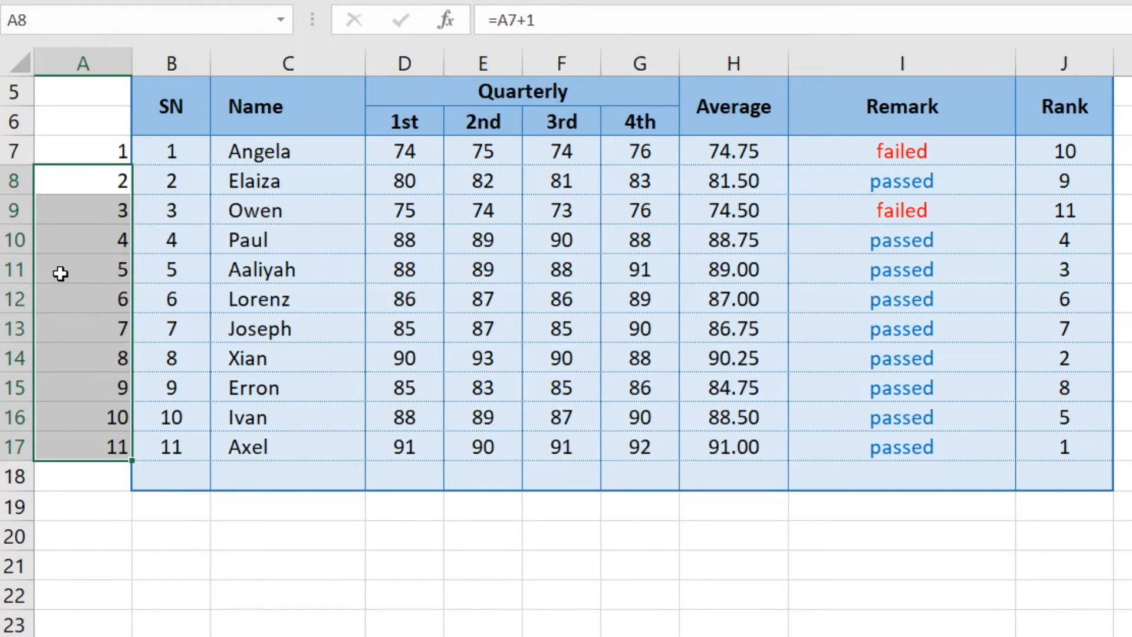
Step: Insert three blank rows into the grade table at rows 11 to 13
key(Down)
key(Down)
key(Right)
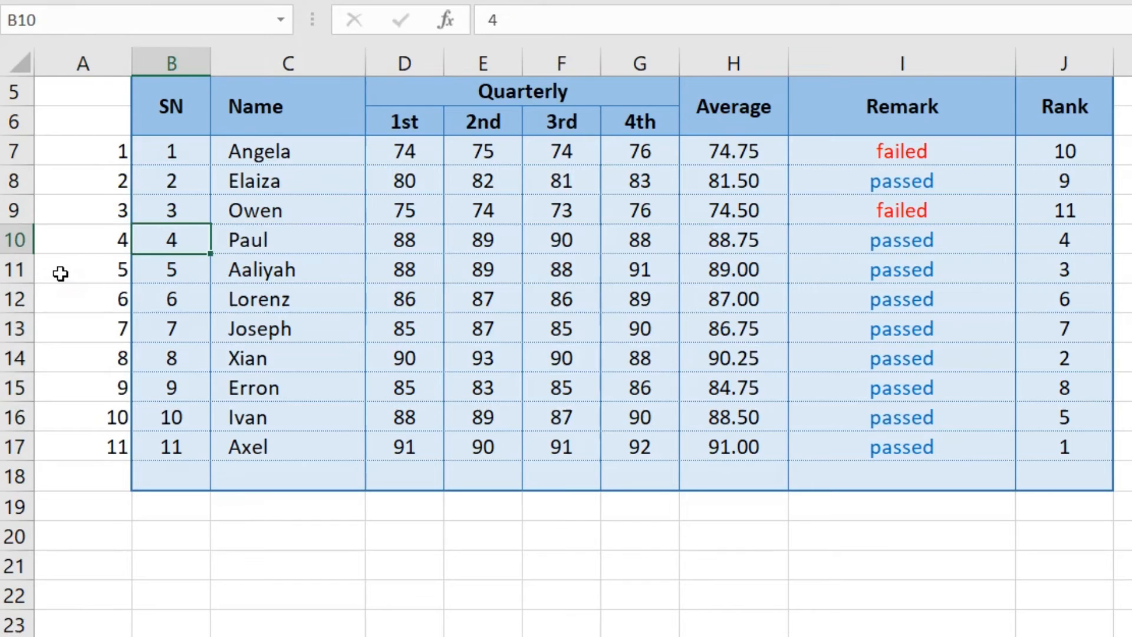
key(Down)
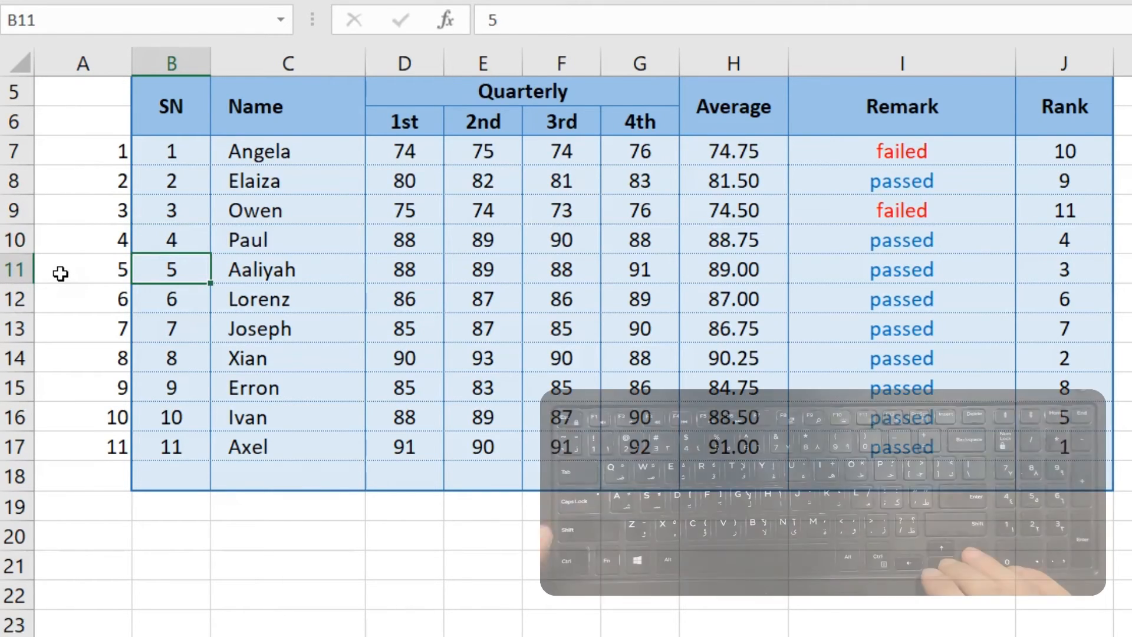
key(Right)
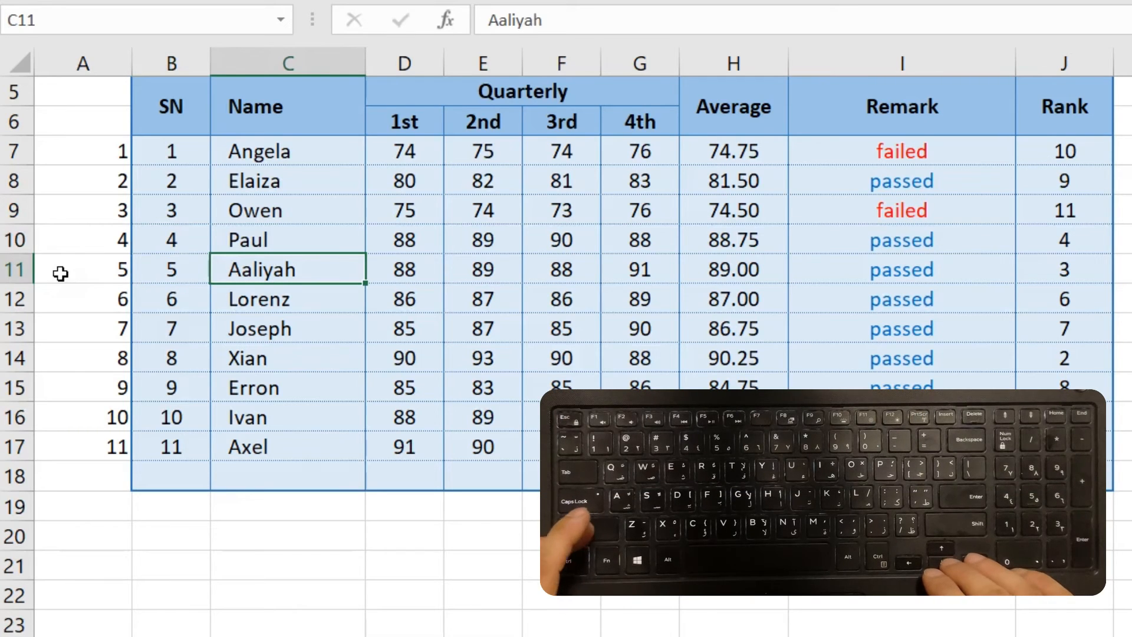
key(shift+Down)
key(shift+Down)
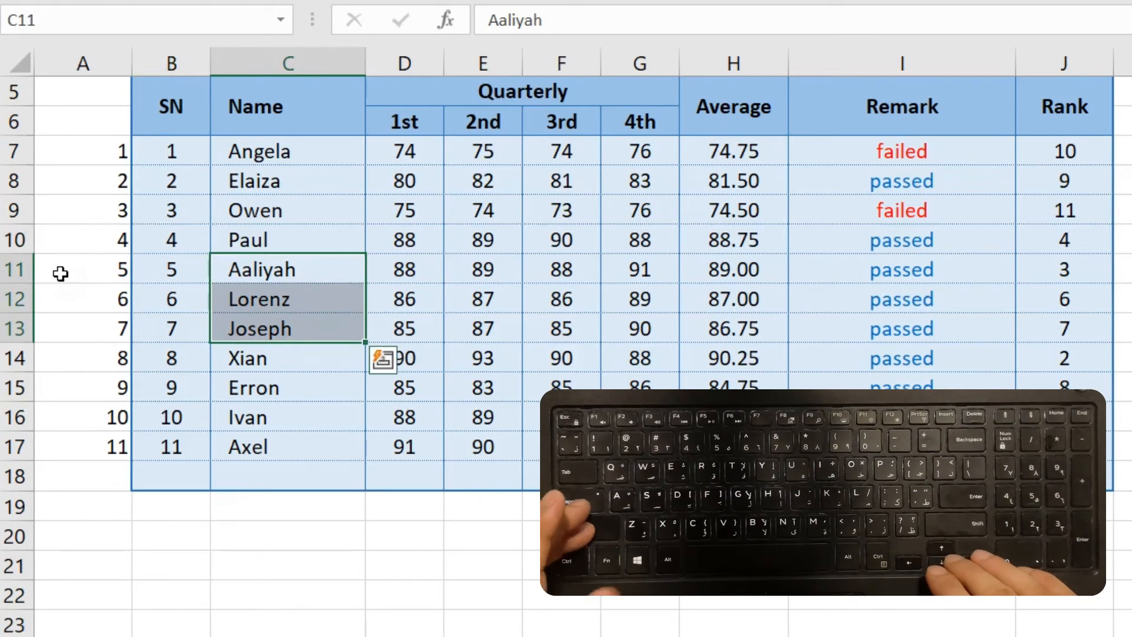
key(ctrl+shift+plus)
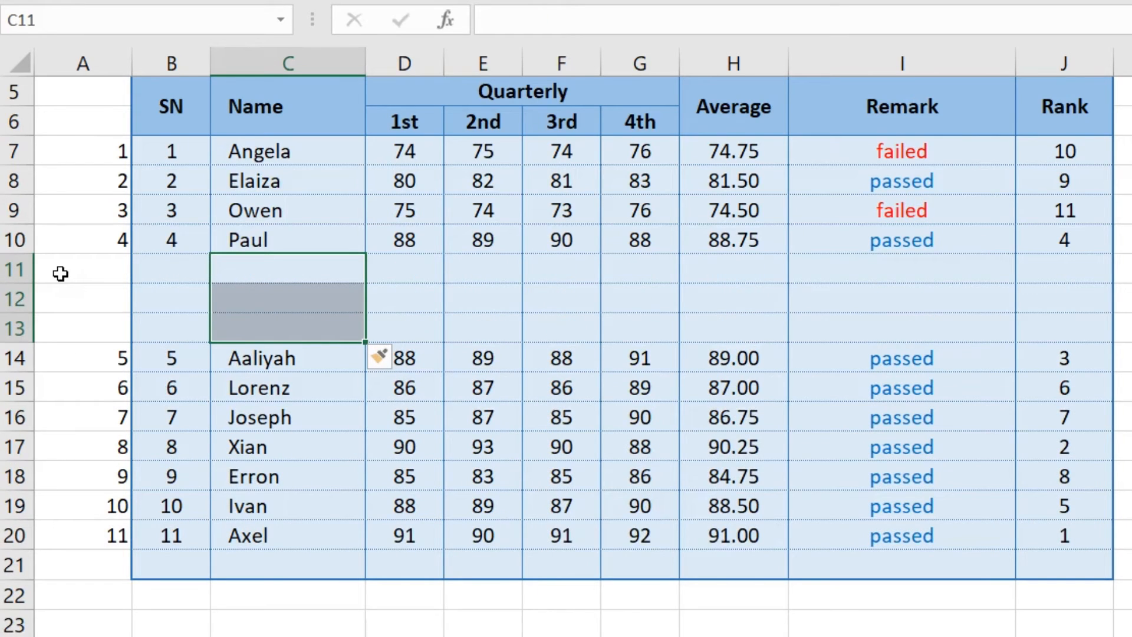
key(Left)
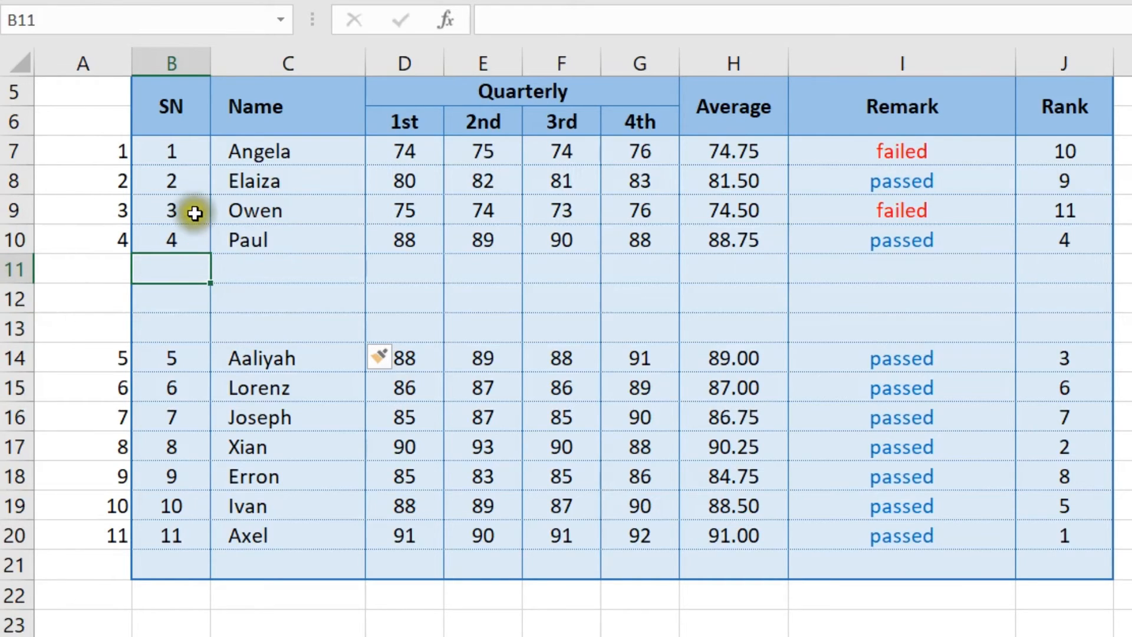
Step: Enter three new student names in the Name column cells C11:C13
drag(195, 213, 184, 235)
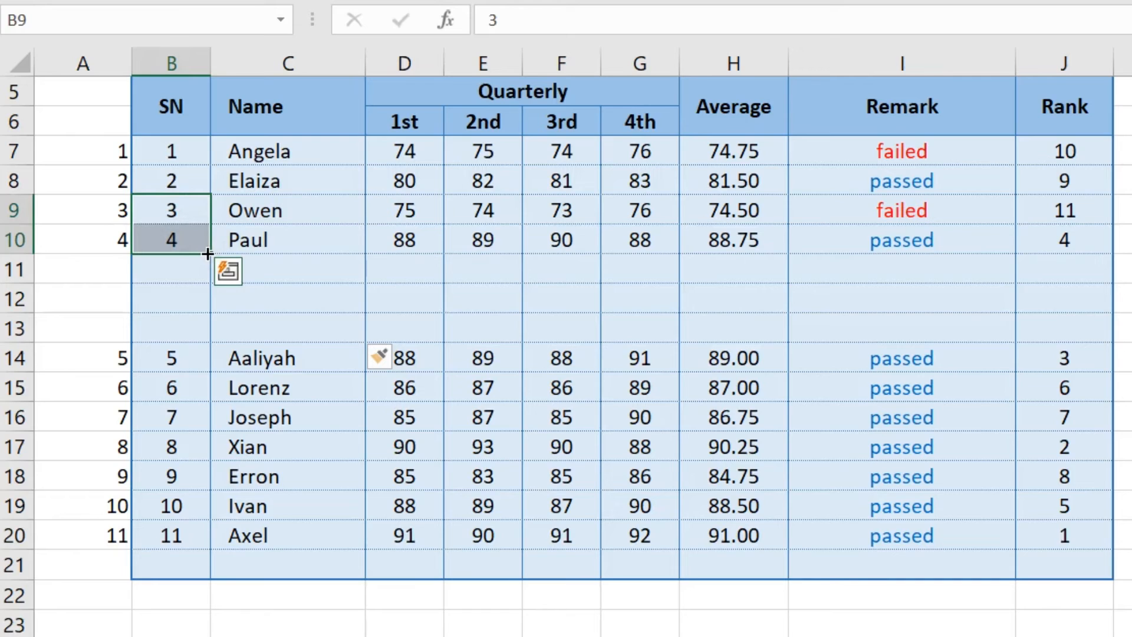
click(285, 270)
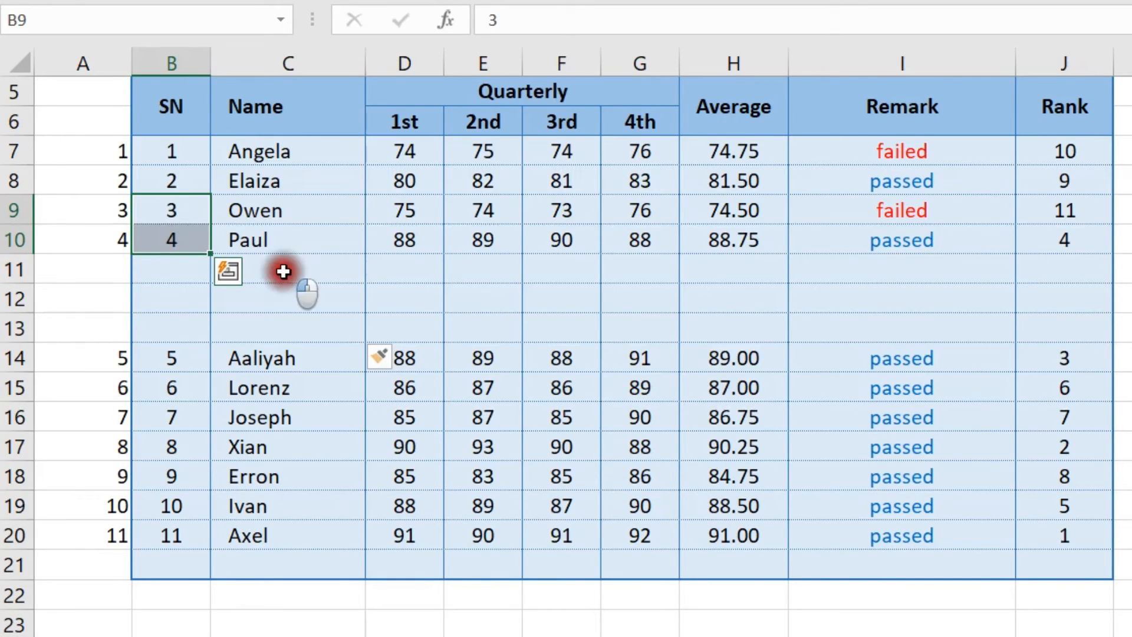
text(Belle)
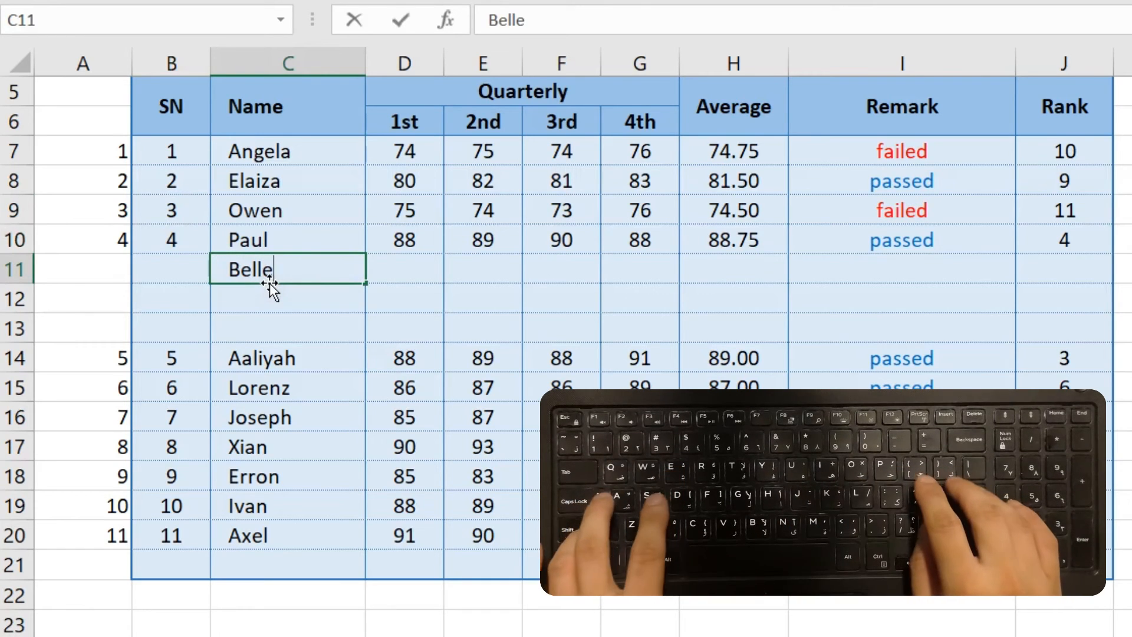
key(Return)
text(Shaine)
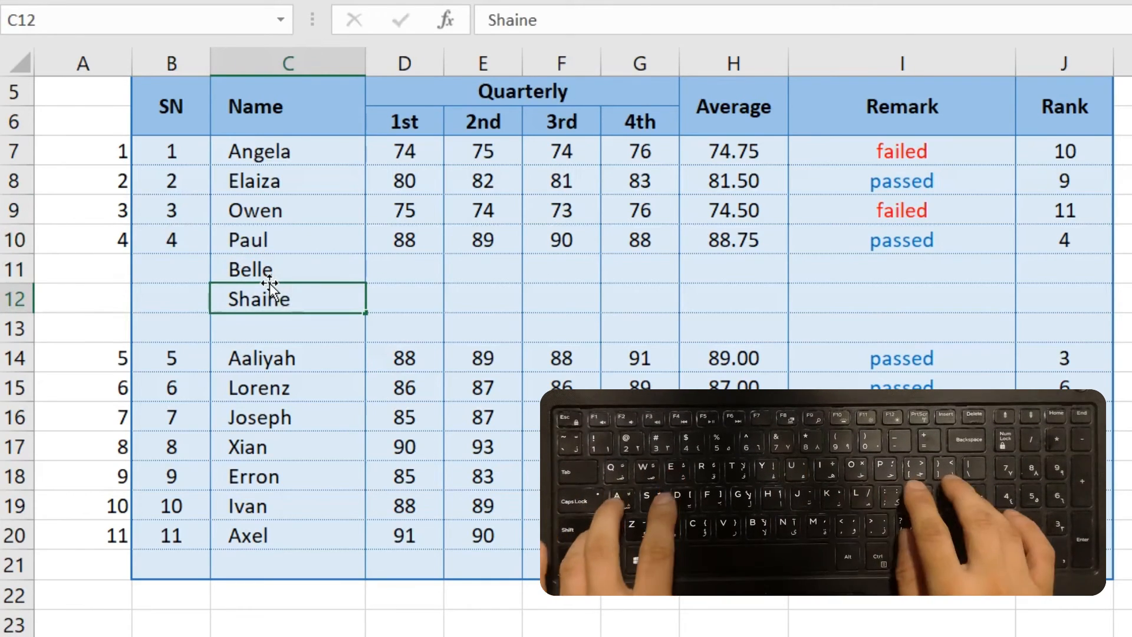
key(Return)
text(Dion)
key(ctrl+Return)
key(Return)
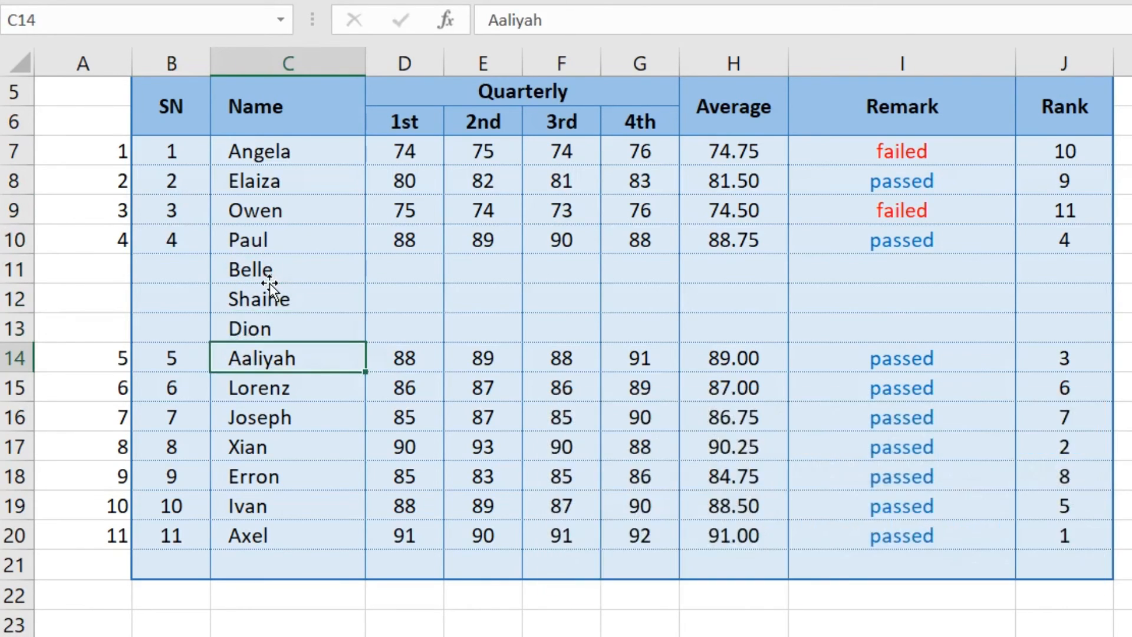
Step: Extend the SN series from B9:B10 down to B13 for the three new students
click(182, 219)
drag(182, 220, 182, 240)
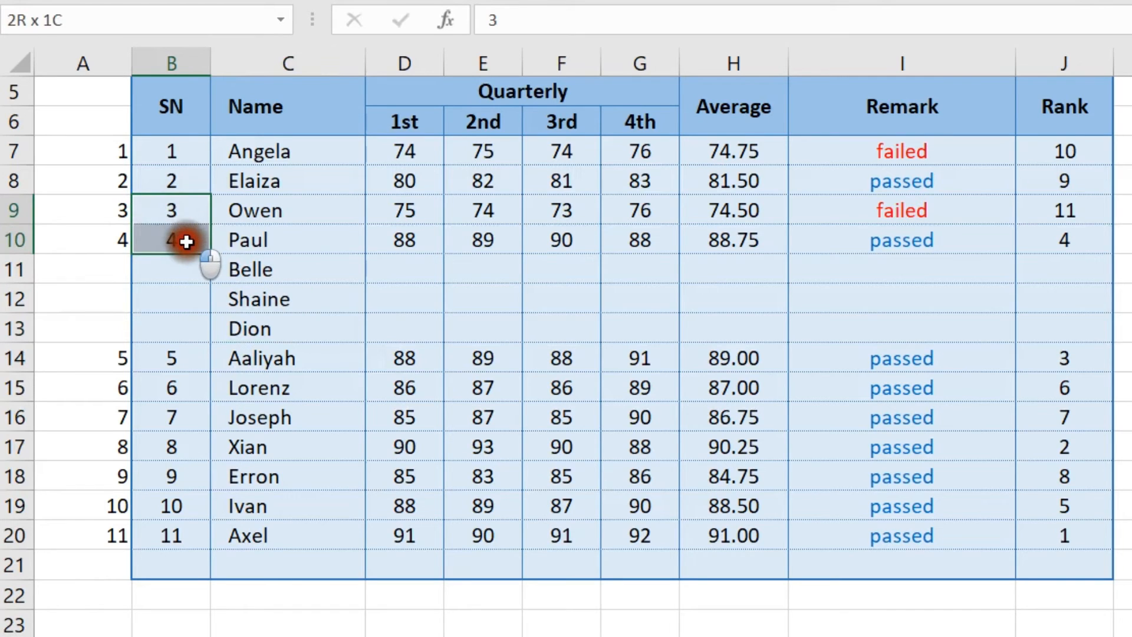
double_click(209, 252)
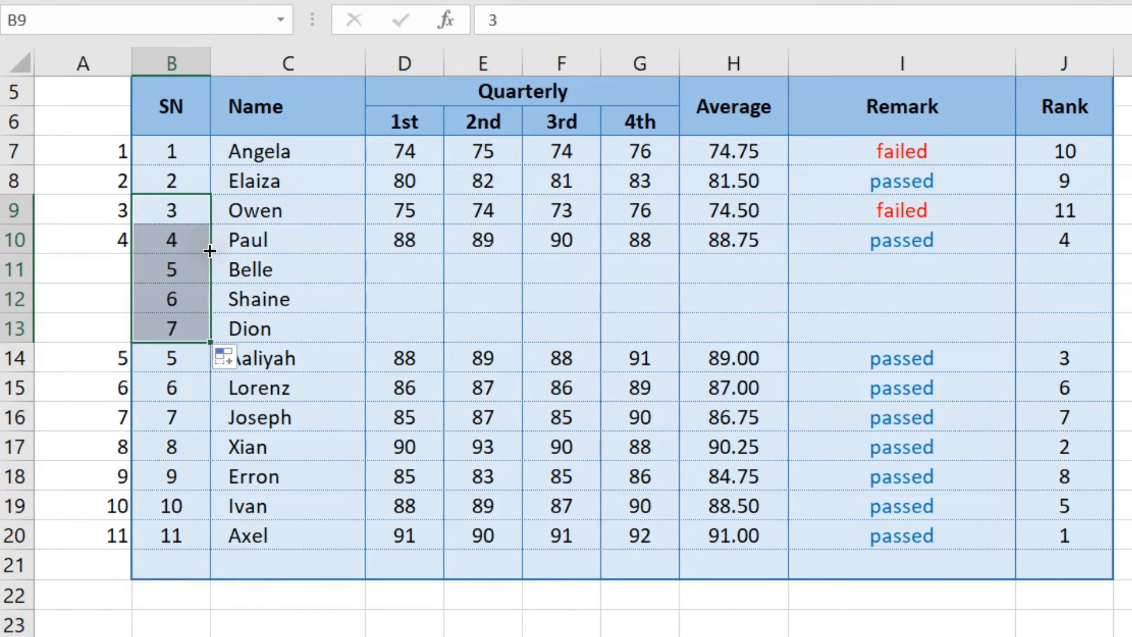
Step: Renumber B14:B20 in the SN column by continuing the series from B12:B13
click(187, 358)
drag(188, 358, 180, 534)
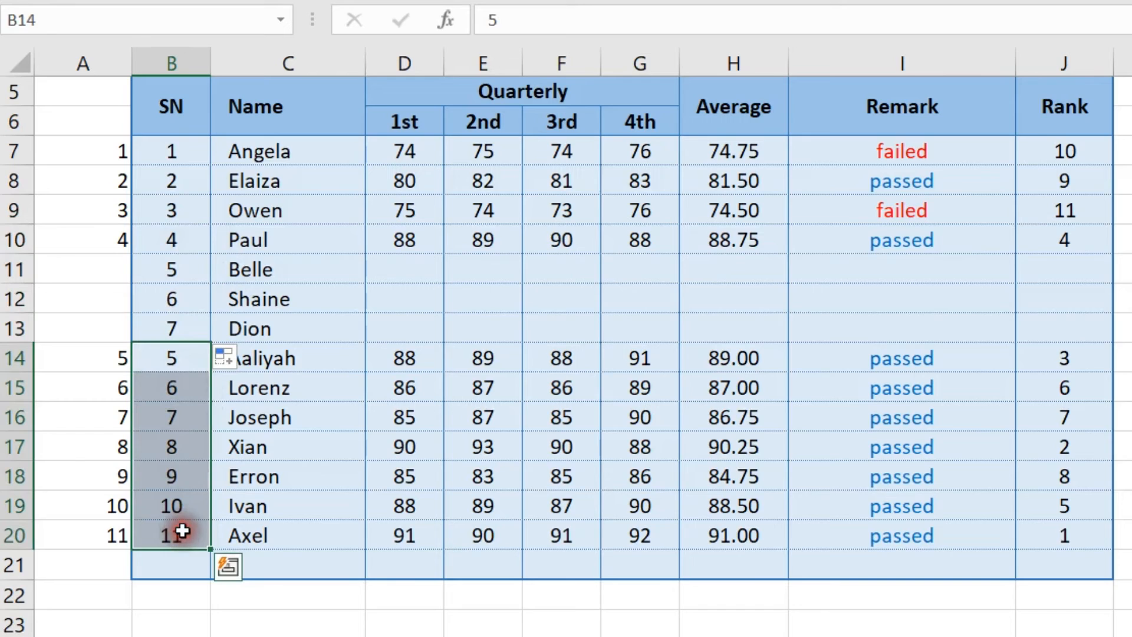
click(200, 298)
drag(198, 319, 203, 338)
double_click(210, 342)
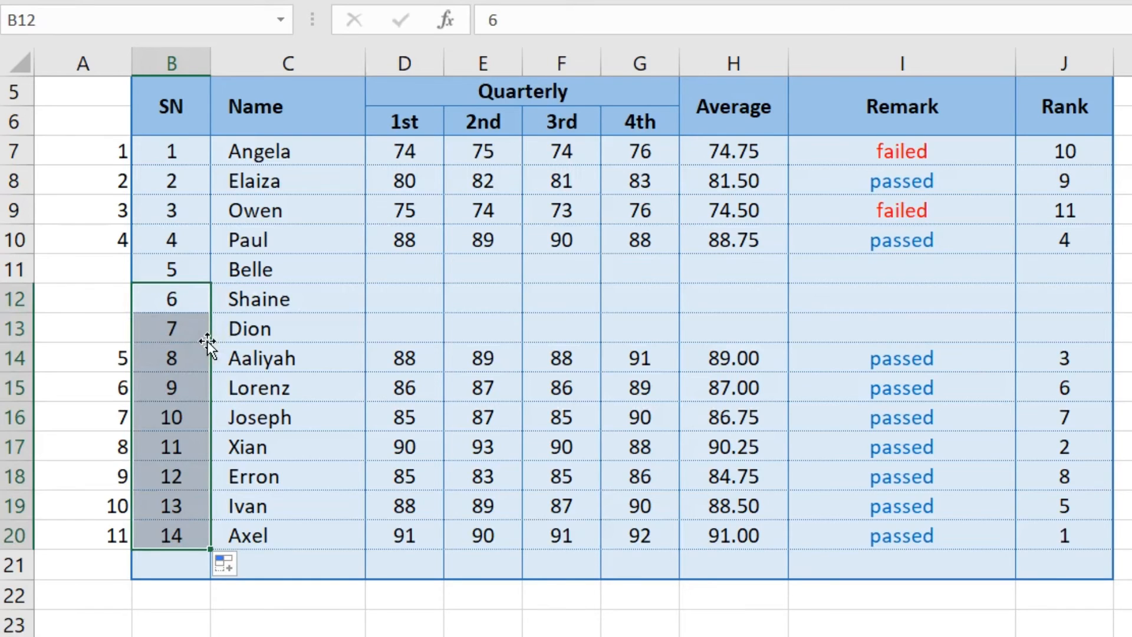
click(184, 300)
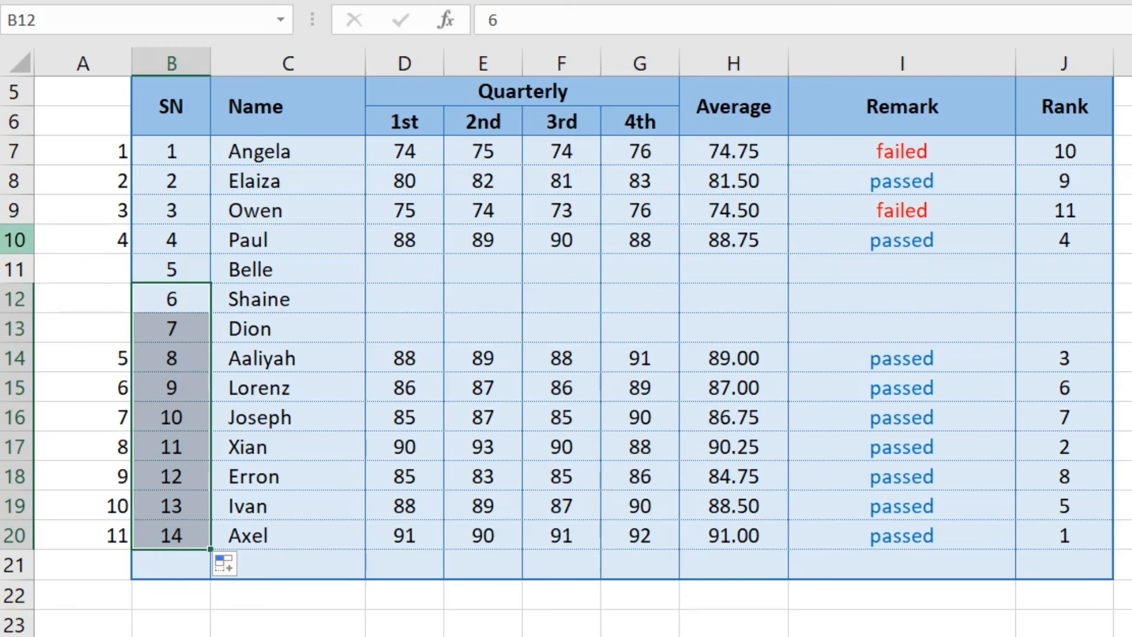
Step: Fill the A10 formula down through A14 so the formula-based numbering covers the inserted rows
click(105, 244)
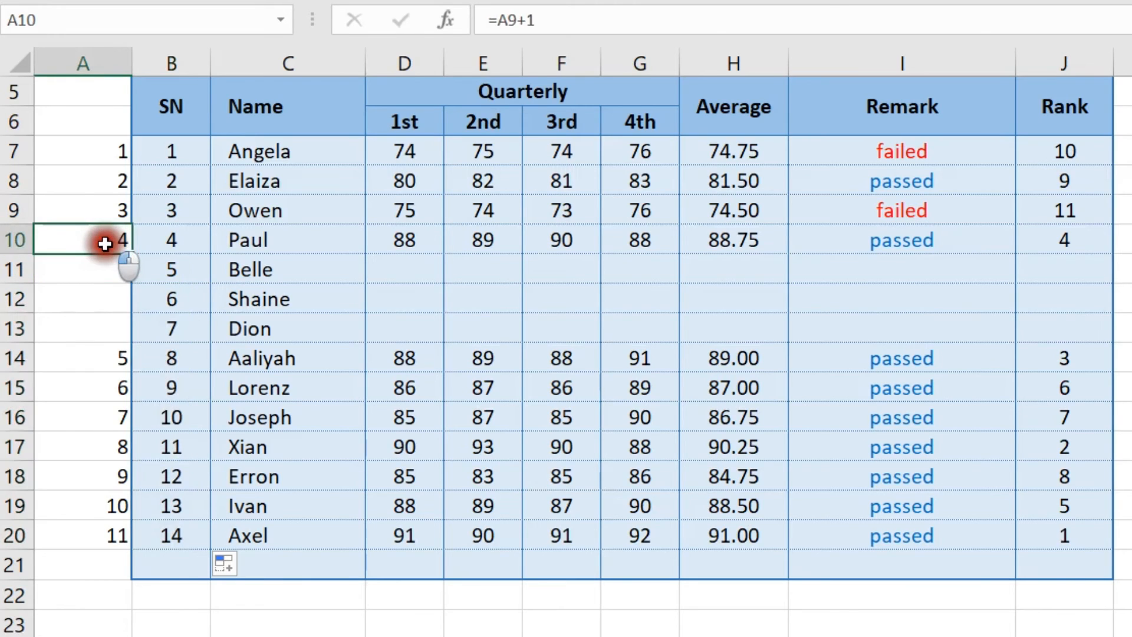
drag(105, 244, 101, 350)
key(ctrl+d)
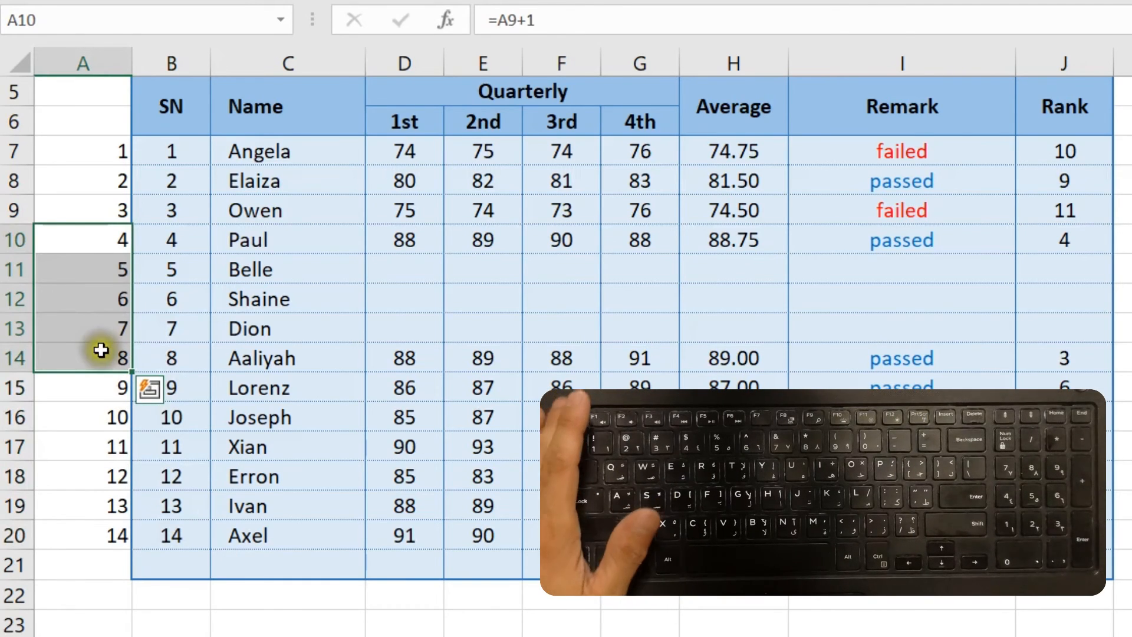
key(ctrl+d)
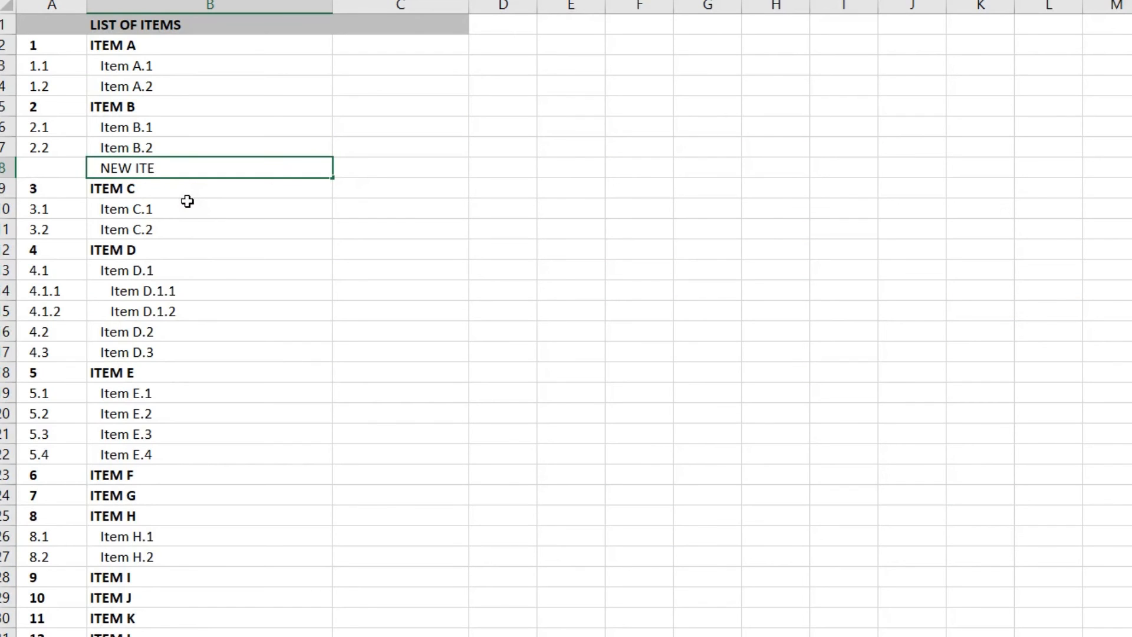
Step: Number the NEW ITEM row in the list of items by entering =A5+1 in A8
key(Left)
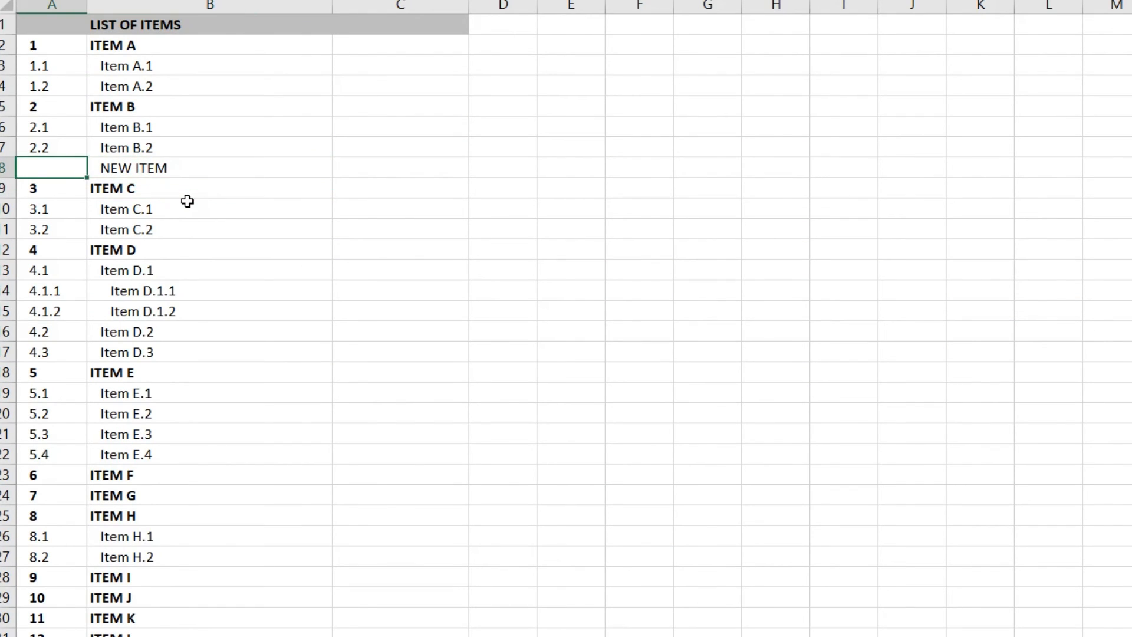
text(=)
key(Up)
key(Up)
key(Up)
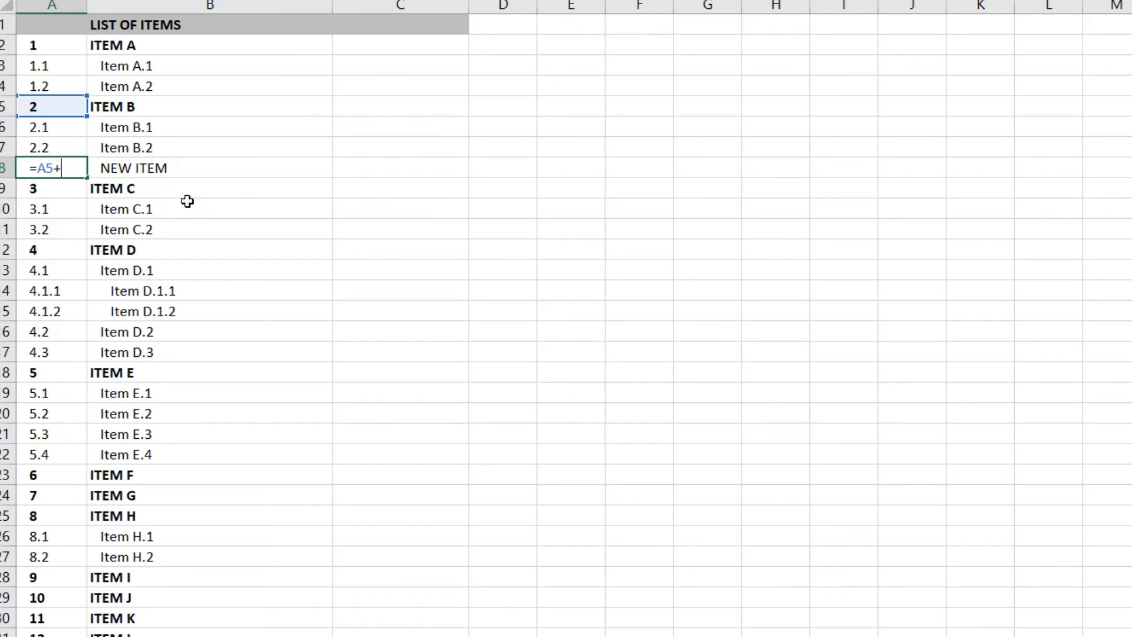
key(Return)
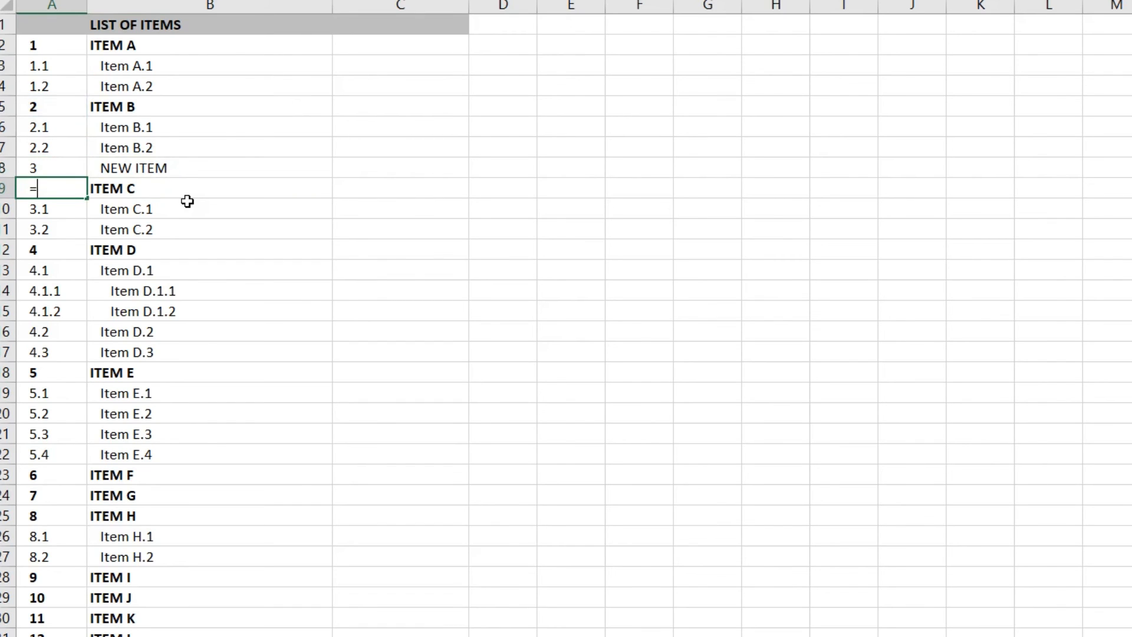
Step: Renumber the ITEM C row in the list of items by entering =A8+1 in A9
text(=)
key(Up)
text(+1)
key(Return)
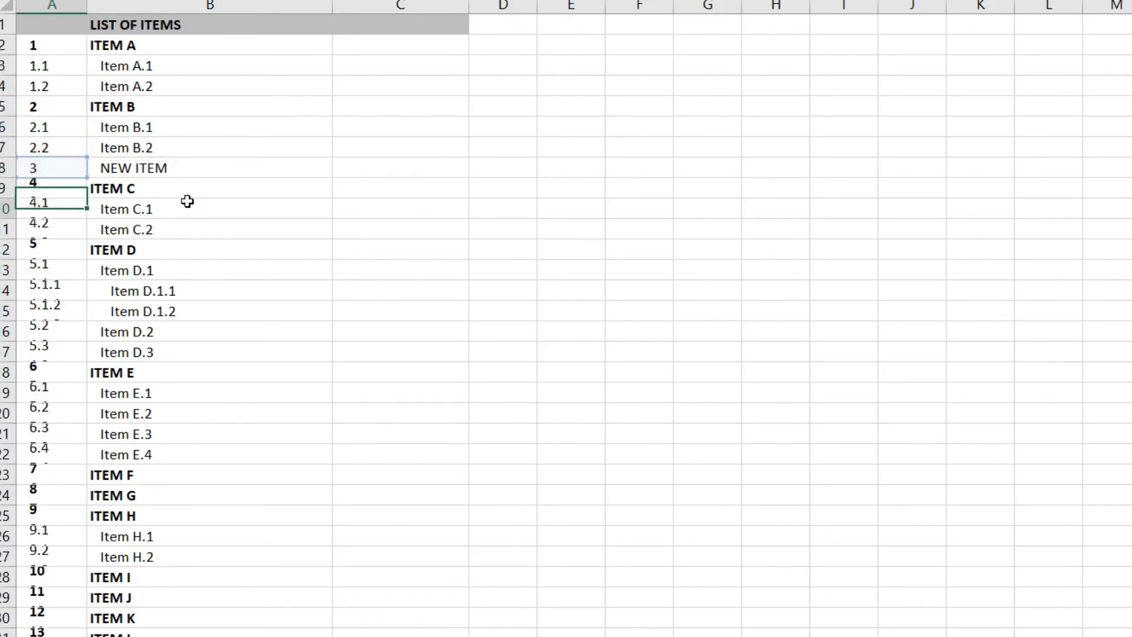
key(Up)
key(shift+Right)
key(ctrl+c)
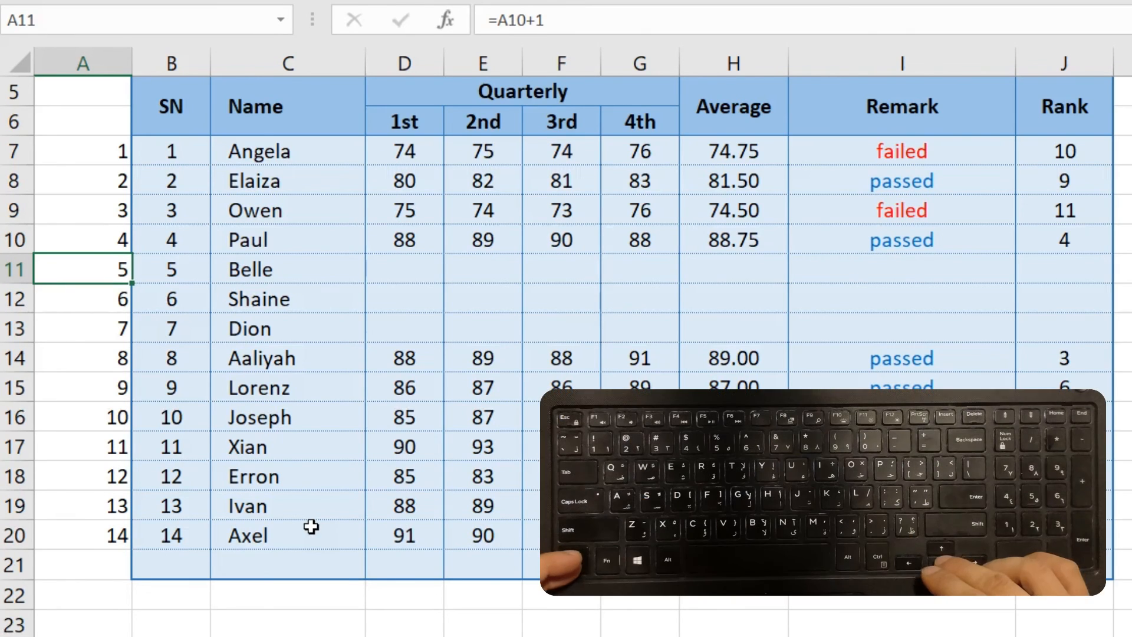
Step: Jump between the edges of the grade table data, from A11 to A20, up to A7, across to J7 and back to A7
key(ctrl+Down)
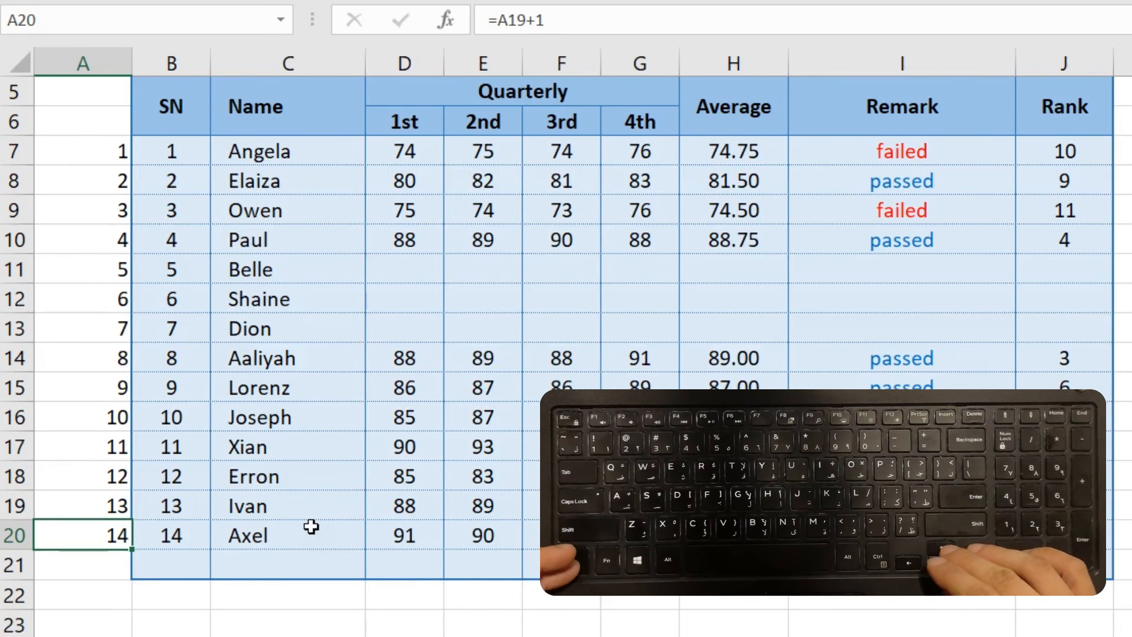
key(ctrl+Up)
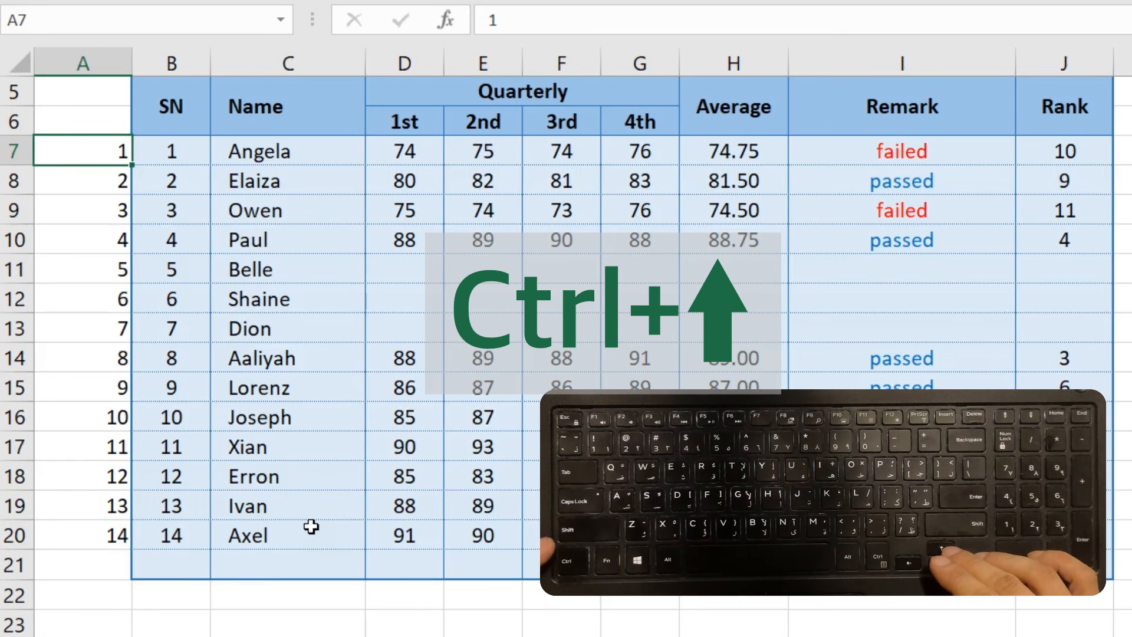
key(ctrl+Right)
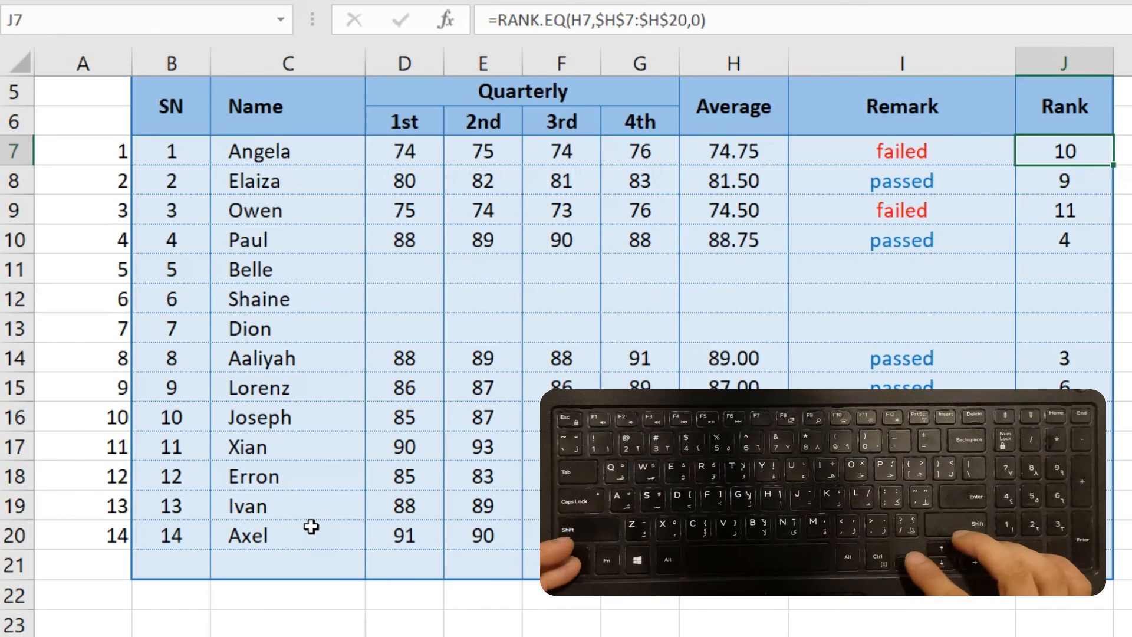
key(ctrl+Left)
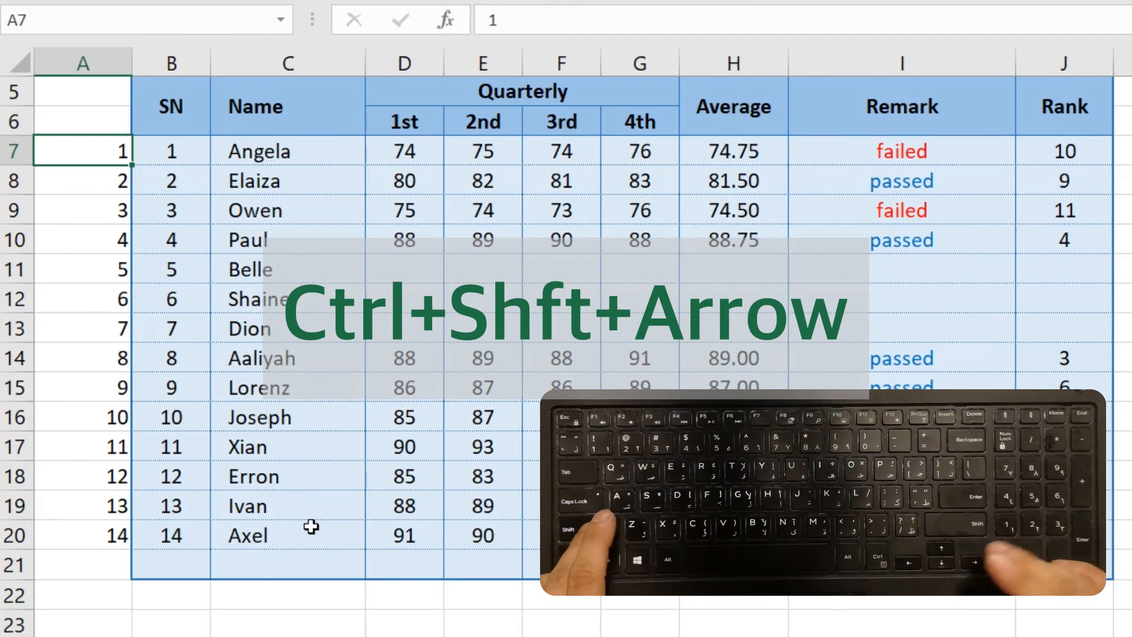
Step: Select the serial numbers A7:A20, and extend a fresh selection from A7 across row 7 and down to cover A7:J20
key(ctrl+shift+Down)
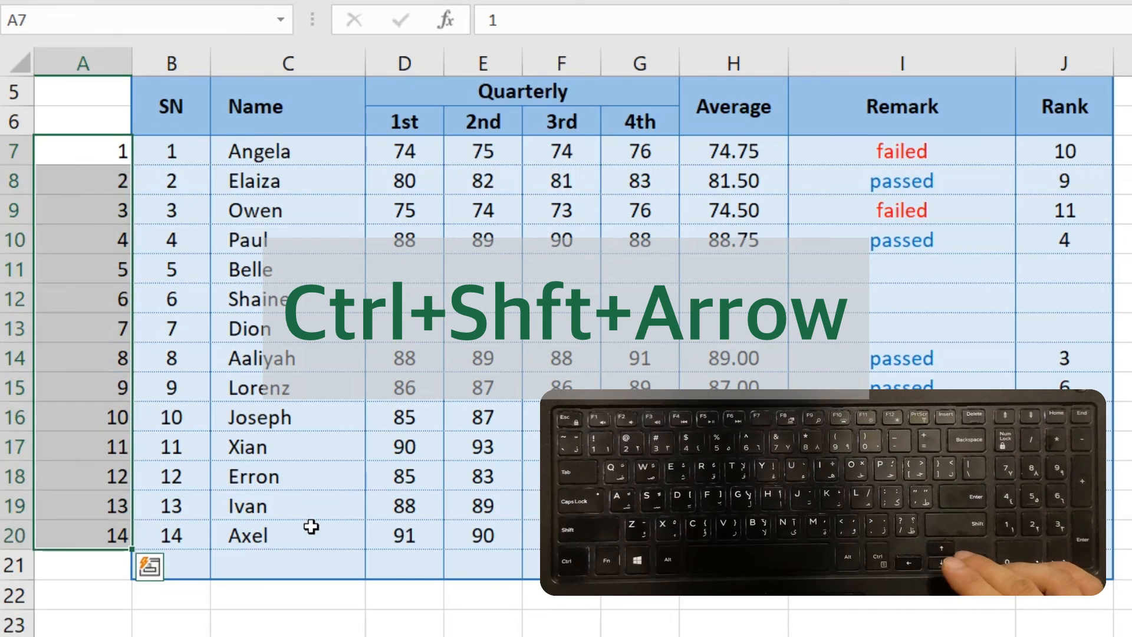
key(Up)
key(Down)
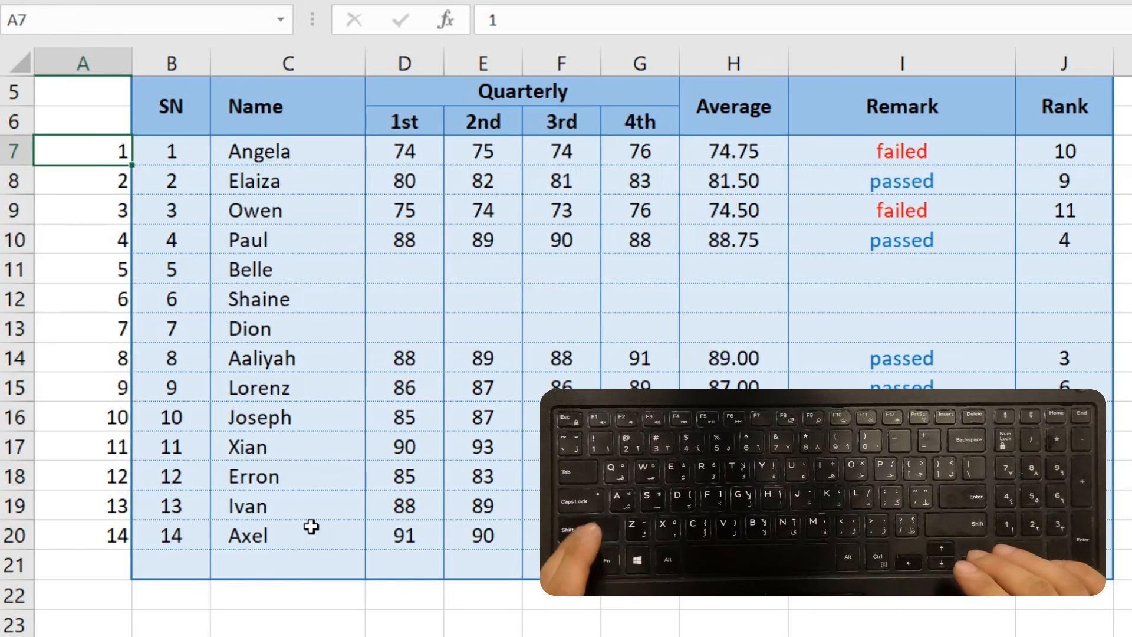
key(ctrl+shift+Right)
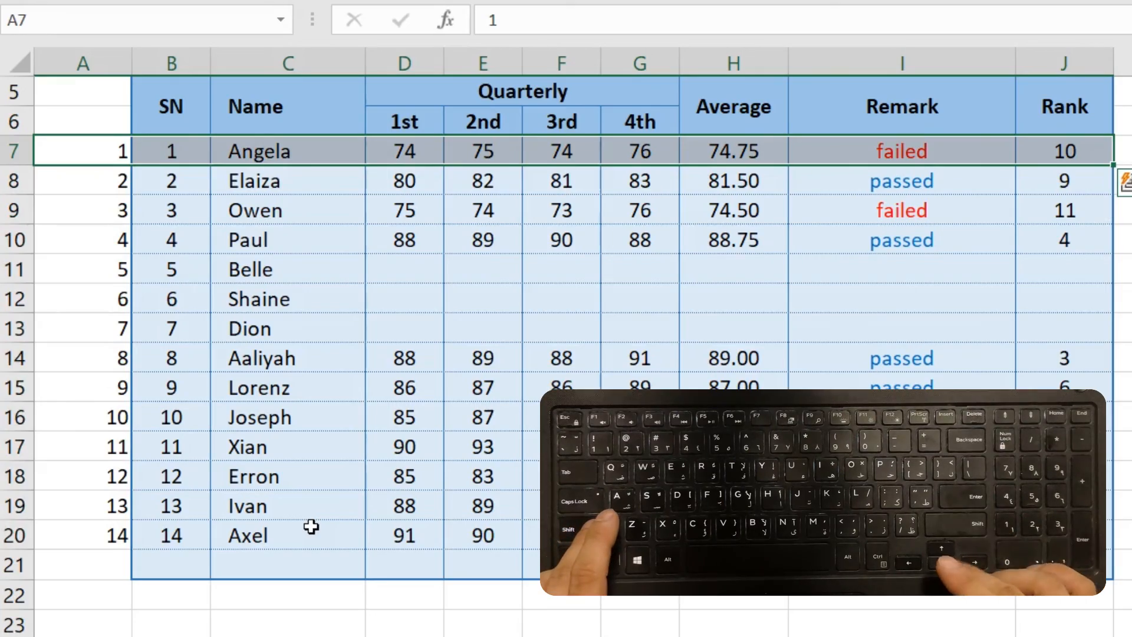
key(ctrl+shift+Down)
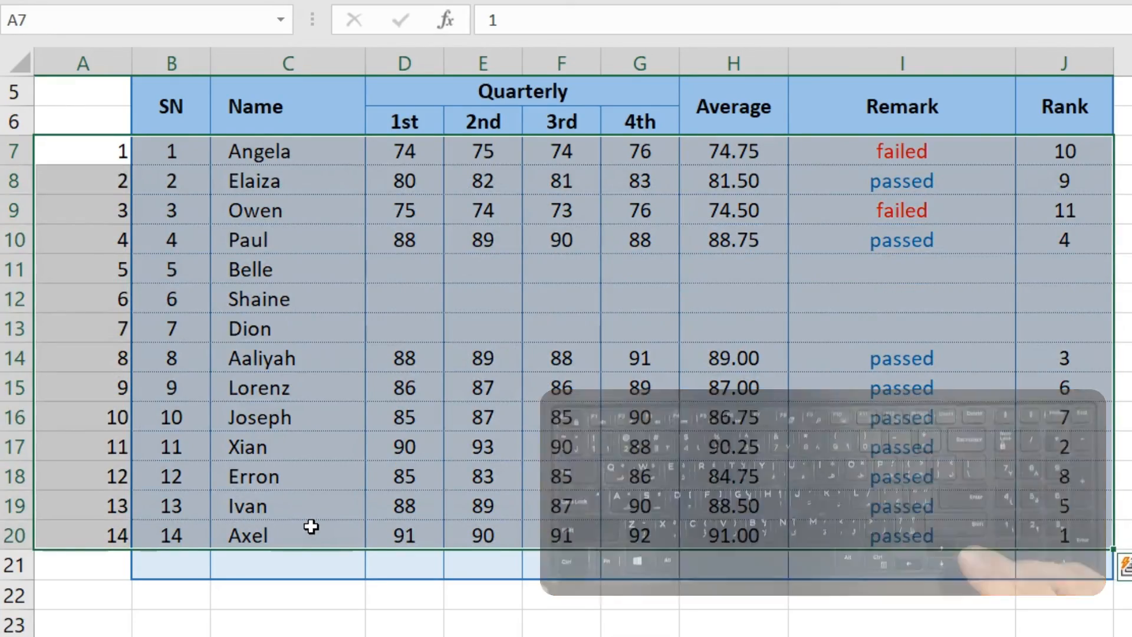